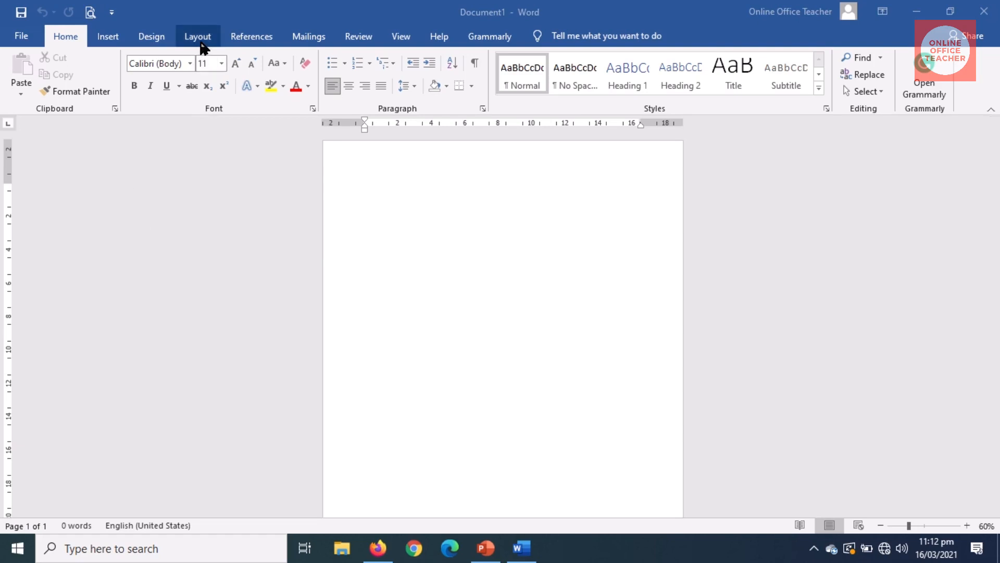
Step: Set Document1's page orientation to Landscape from the Layout tab
{"action": "left_click", "coordinate": [198, 37]}
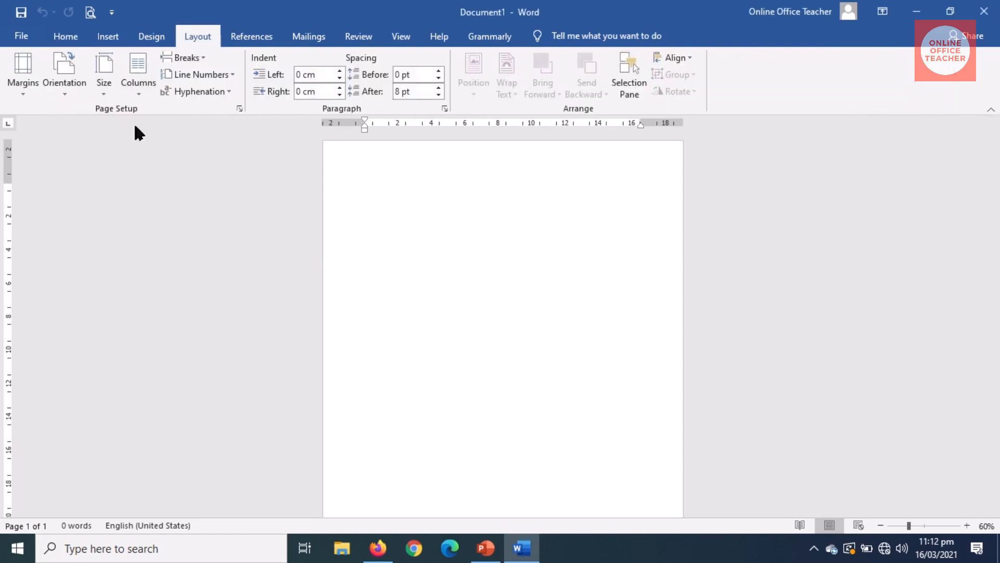
{"action": "left_click", "coordinate": [70, 84]}
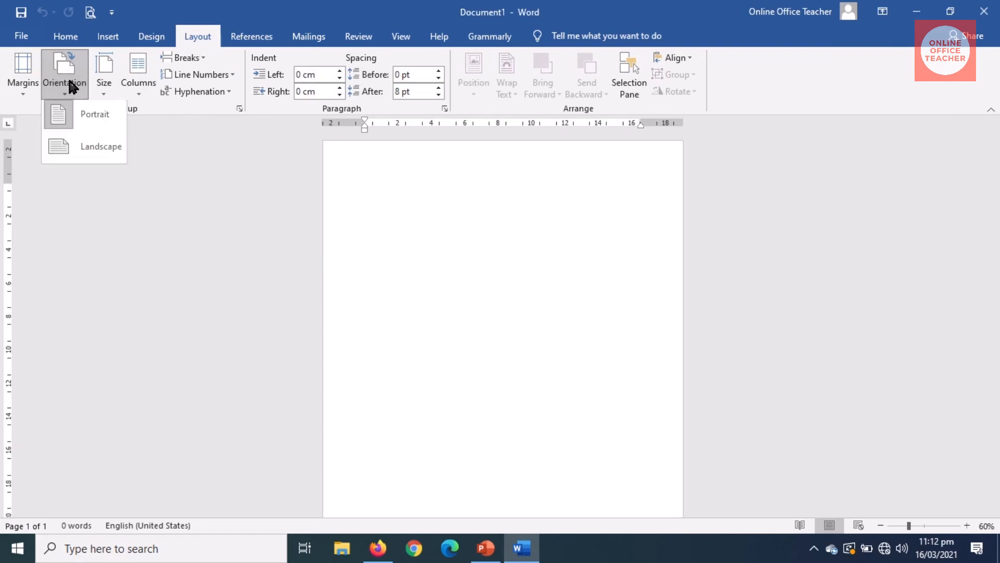
{"action": "left_click", "coordinate": [88, 150]}
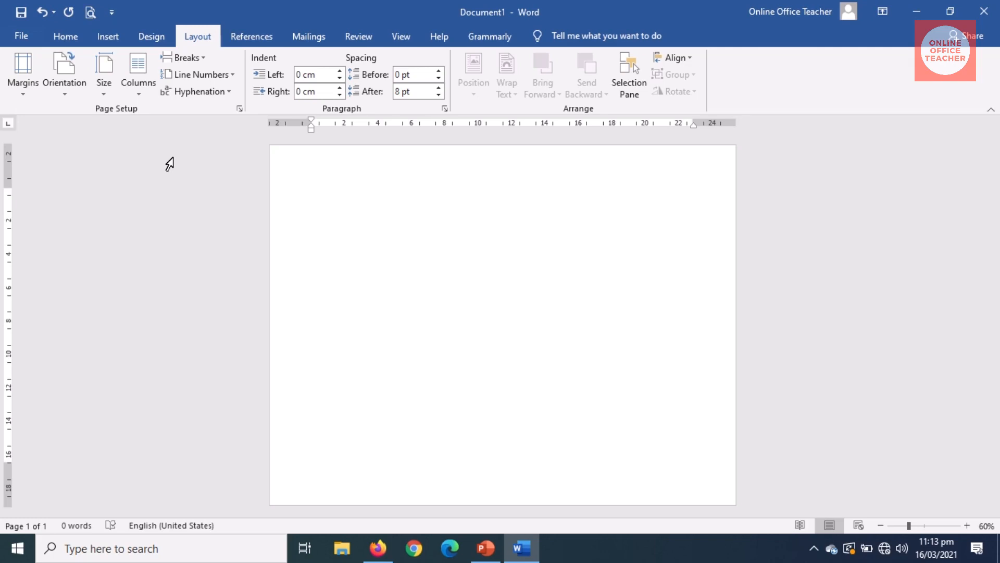
{"action": "left_click", "coordinate": [108, 36]}
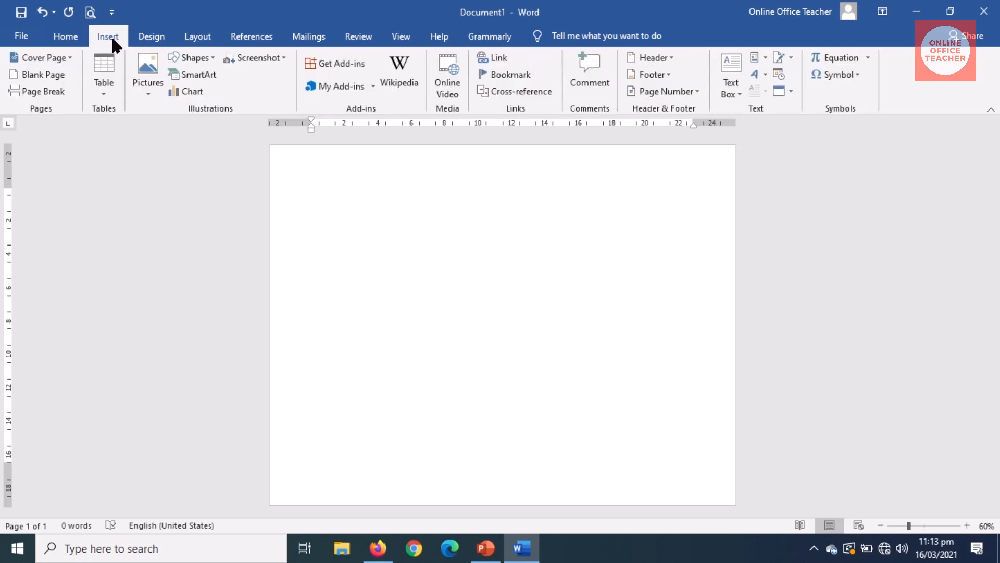
Step: Insert the 'deco' corner-border picture from the Desktop onto the page
{"action": "left_click", "coordinate": [147, 83]}
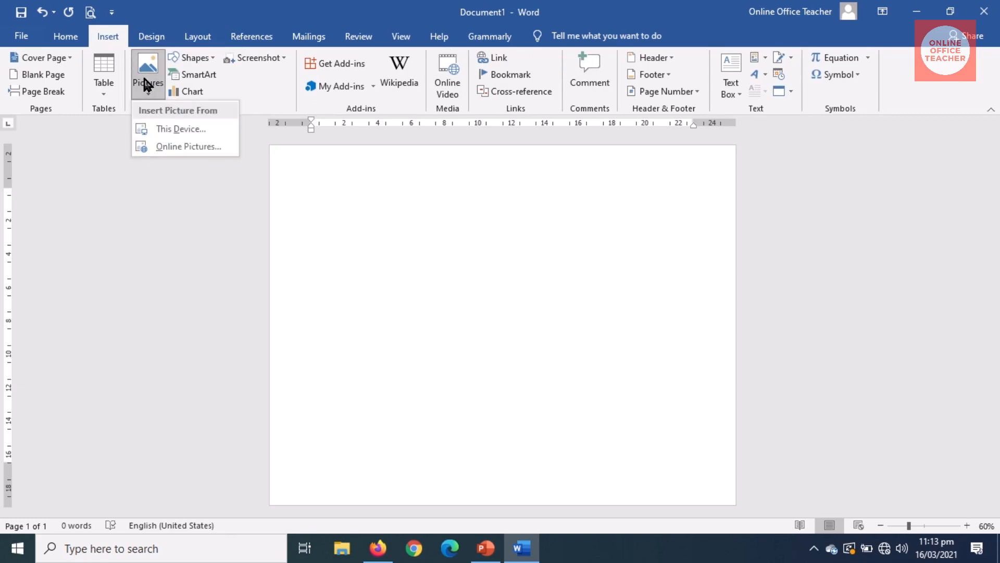
{"action": "left_click", "coordinate": [189, 128]}
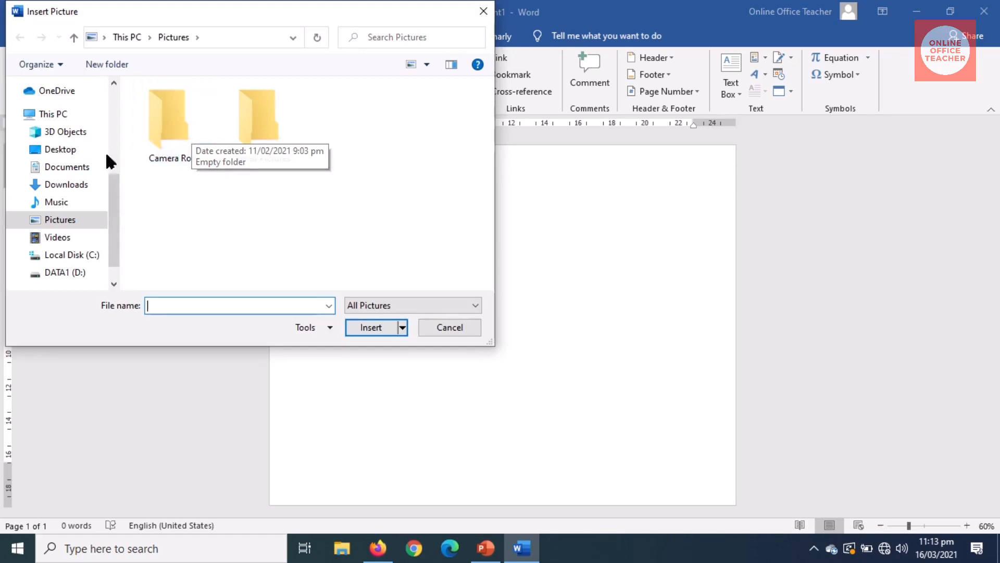
{"action": "left_click", "coordinate": [60, 151]}
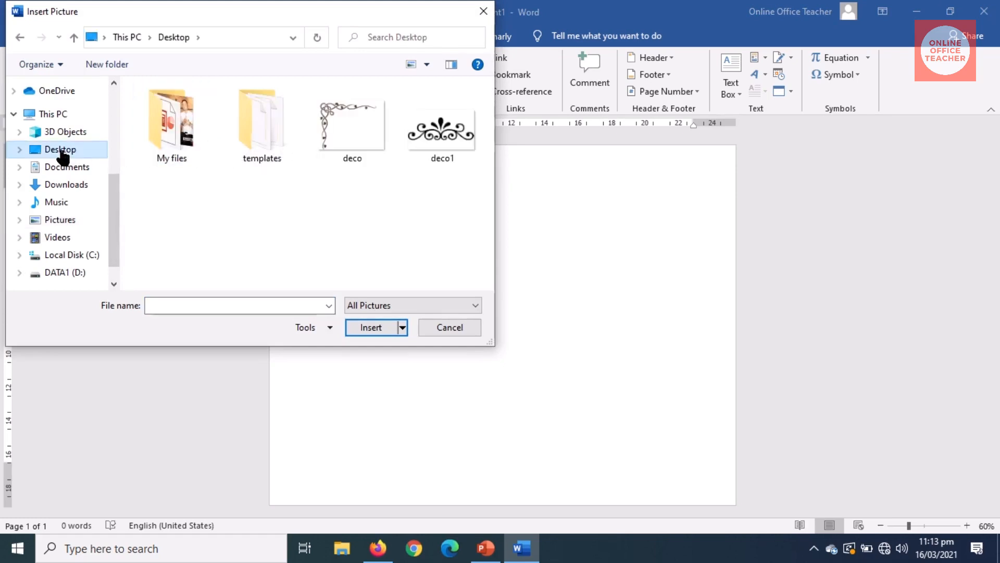
{"action": "left_click", "coordinate": [339, 114]}
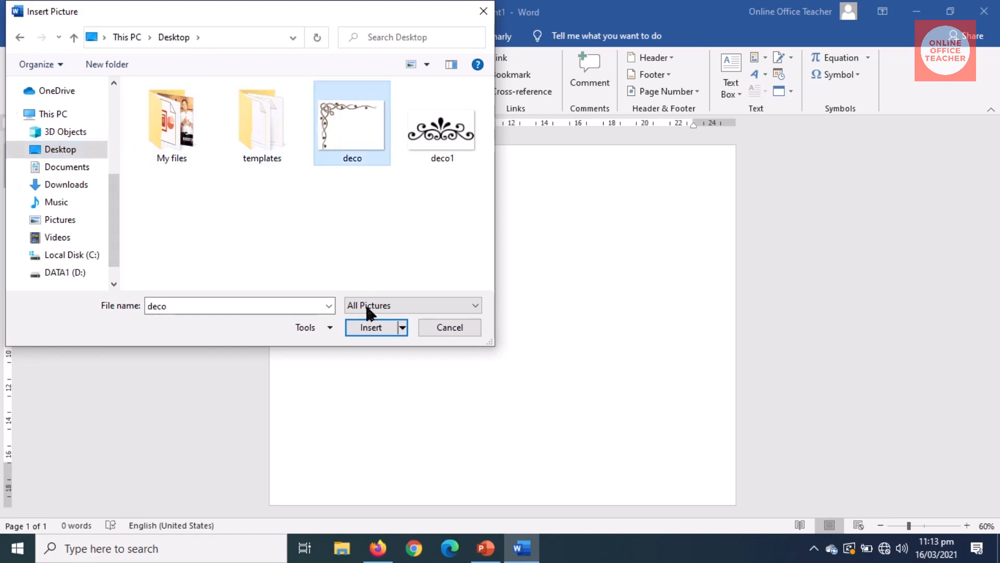
{"action": "left_click", "coordinate": [368, 327]}
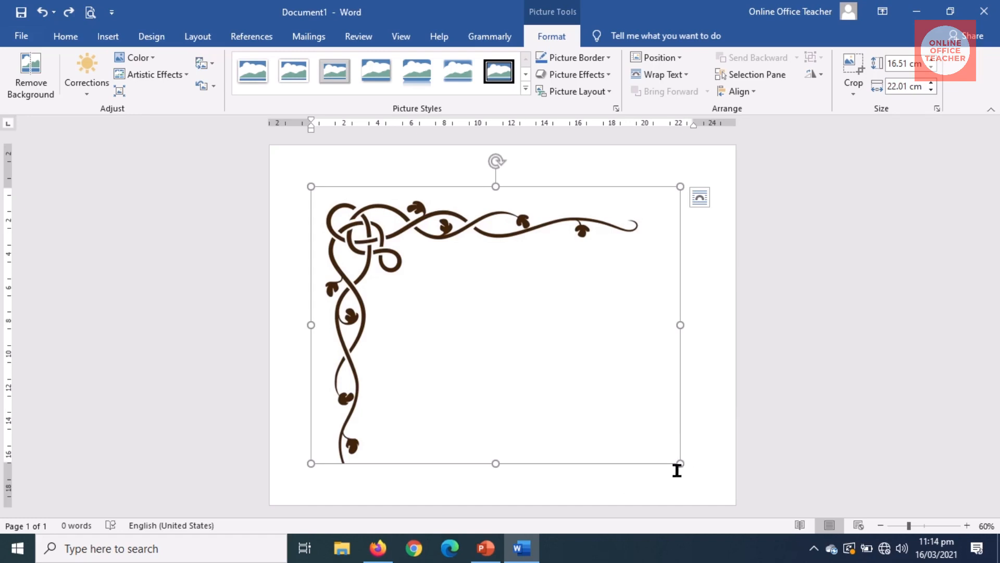
Step: Shrink the deco picture to about 5.47 × 7.3 cm and try moving it up-left
{"action": "left_click_drag", "start_coordinate": [680, 463], "coordinate": [400, 280]}
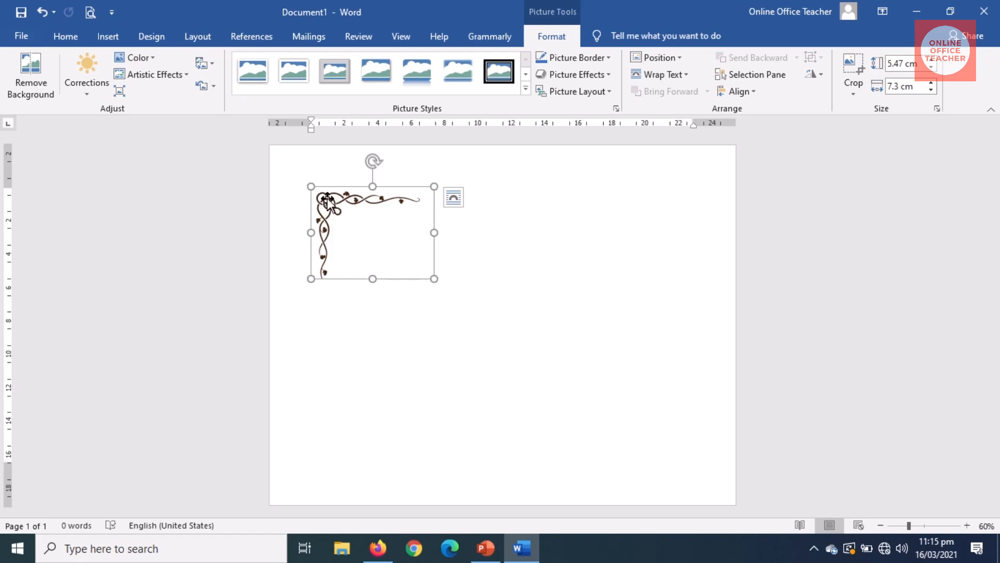
{"action": "left_click_drag", "start_coordinate": [330, 205], "coordinate": [287, 189]}
Step: Set the corner picture to In Front of Text and drag it snug into the top-left corner
{"action": "left_click", "coordinate": [675, 79]}
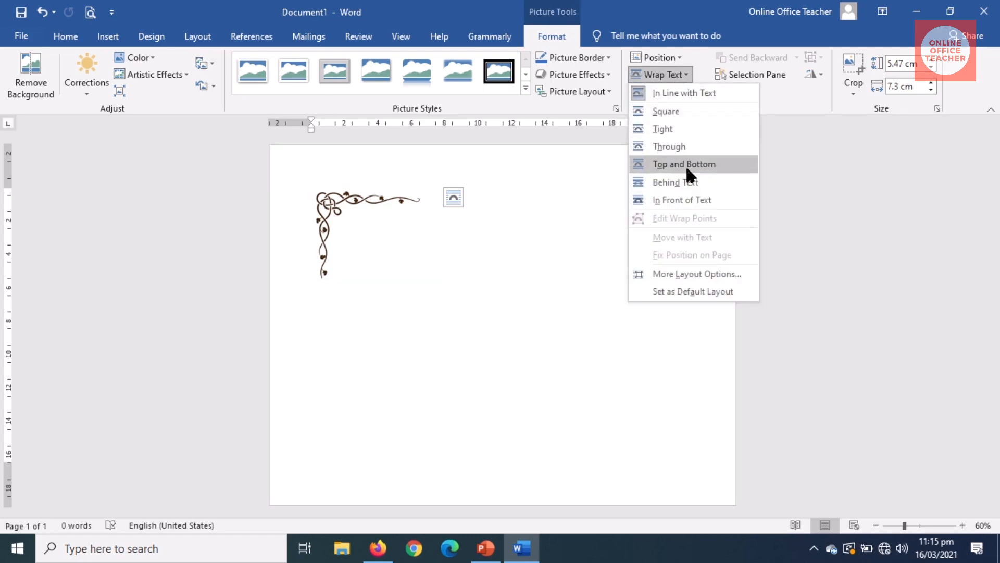
{"action": "left_click", "coordinate": [688, 199]}
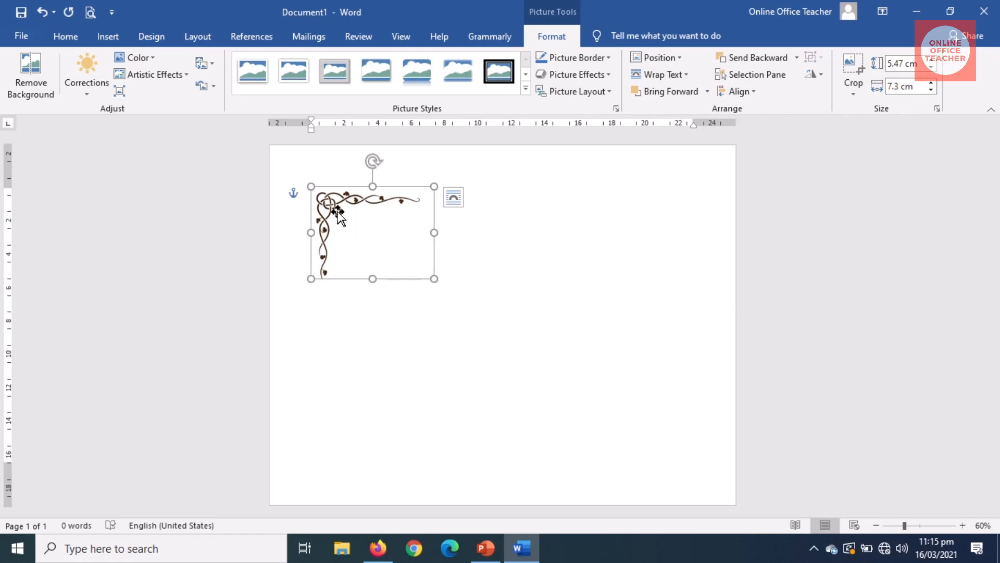
{"action": "left_click_drag", "start_coordinate": [337, 210], "coordinate": [308, 182]}
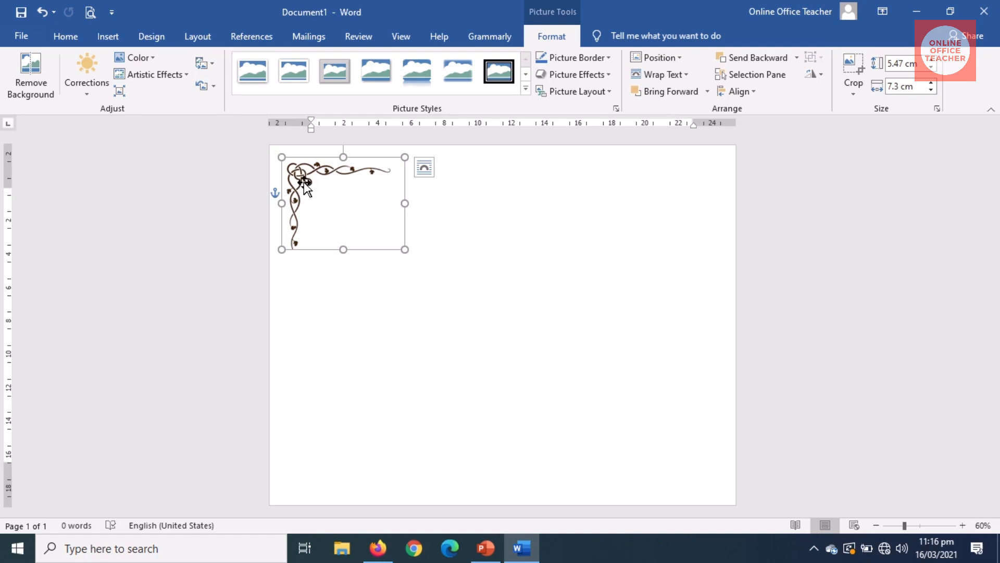
Step: Copy the corner picture and paste a duplicate onto the page as a picture
{"action": "right_click", "coordinate": [304, 182]}
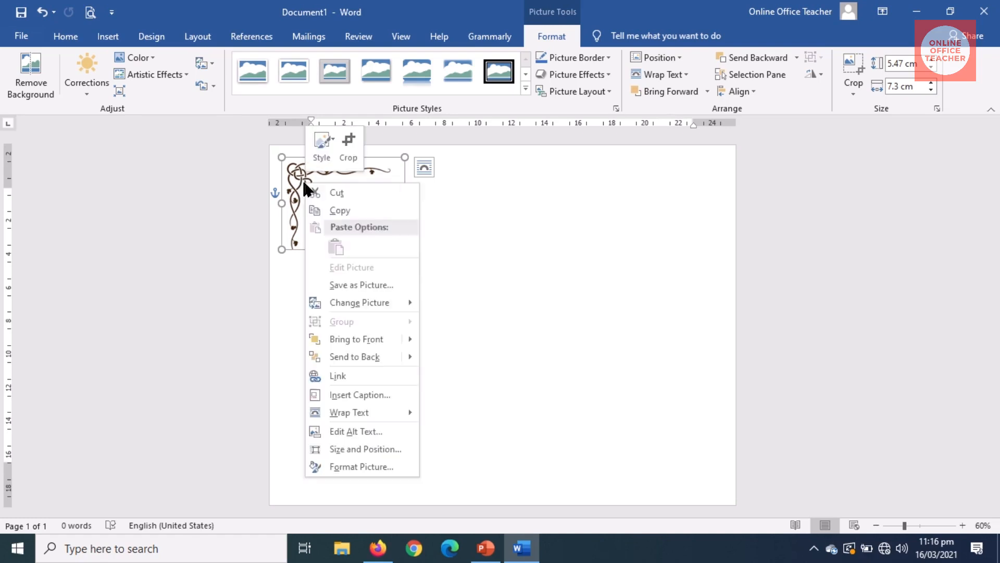
{"action": "left_click", "coordinate": [340, 210]}
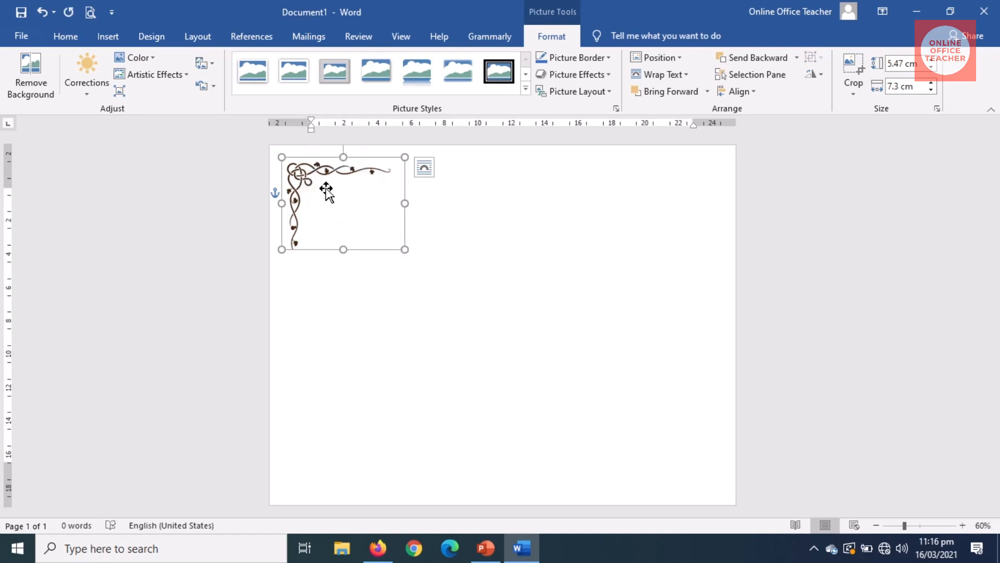
{"action": "right_click", "coordinate": [340, 197]}
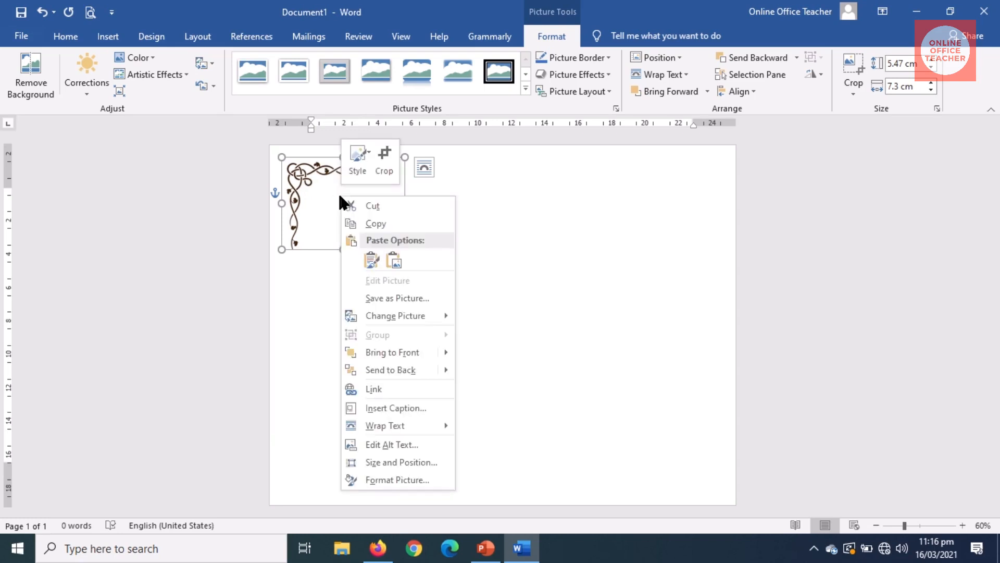
{"action": "left_click", "coordinate": [490, 268]}
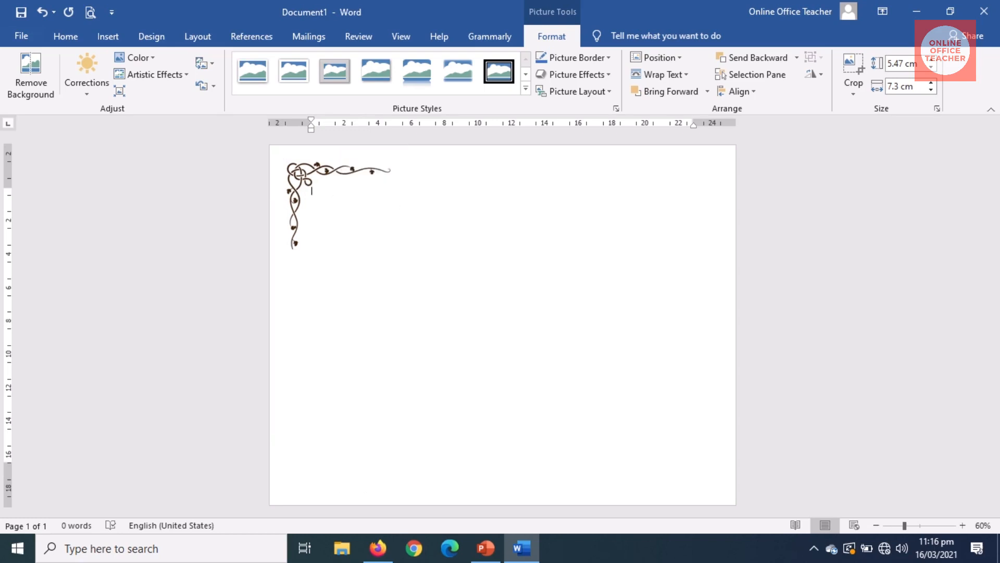
{"action": "right_click", "coordinate": [487, 261]}
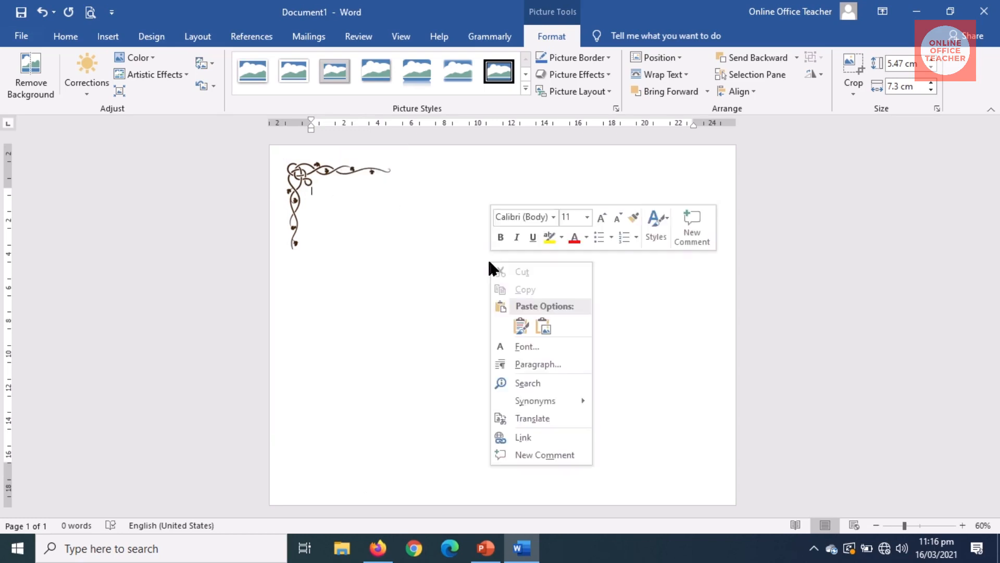
{"action": "left_click", "coordinate": [543, 326]}
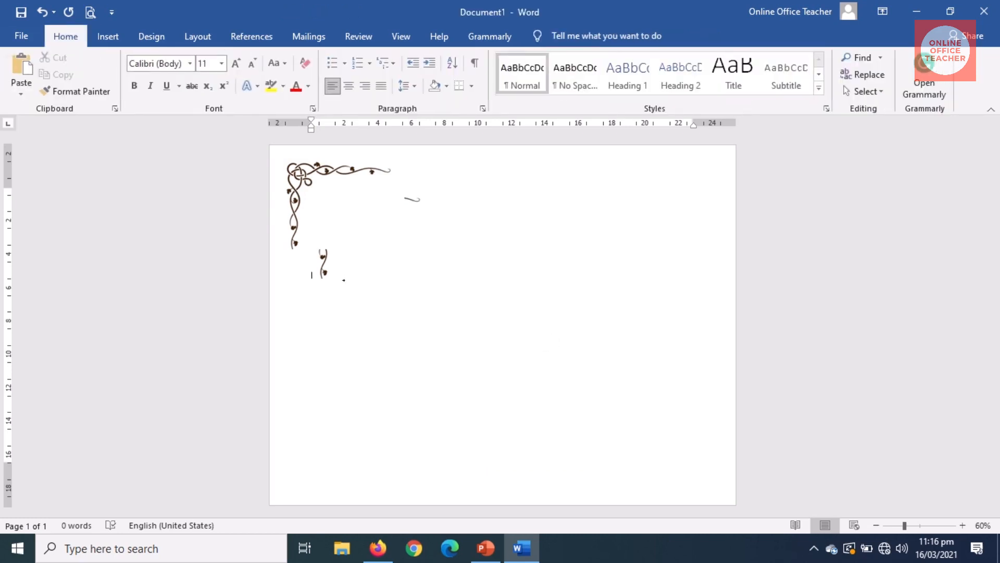
{"action": "left_click", "coordinate": [324, 265]}
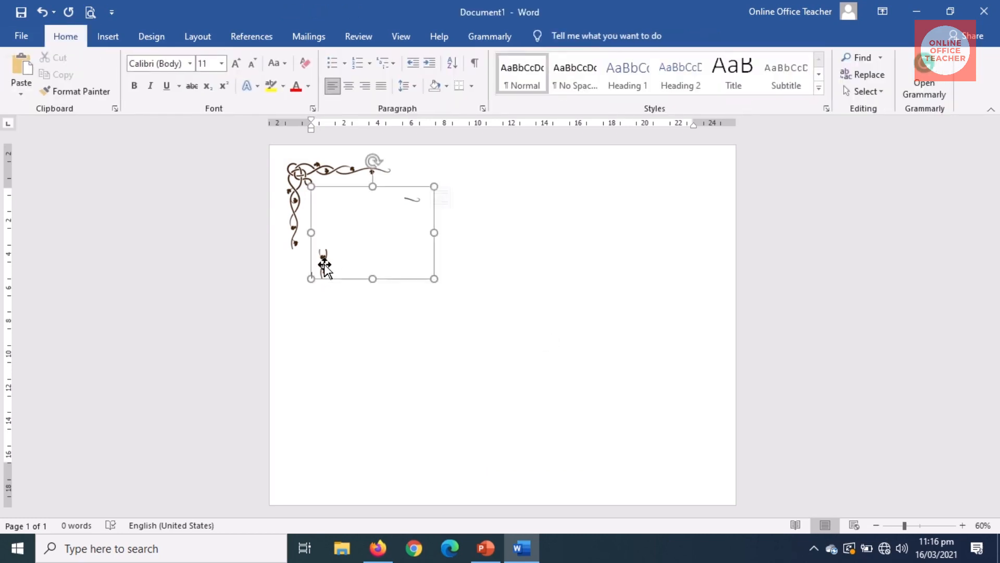
{"action": "mouse_move", "coordinate": [324, 266]}
{"action": "left_mouse_down"}
{"action": "mouse_move", "coordinate": [331, 312]}
{"action": "mouse_move", "coordinate": [324, 261]}
{"action": "left_mouse_up"}
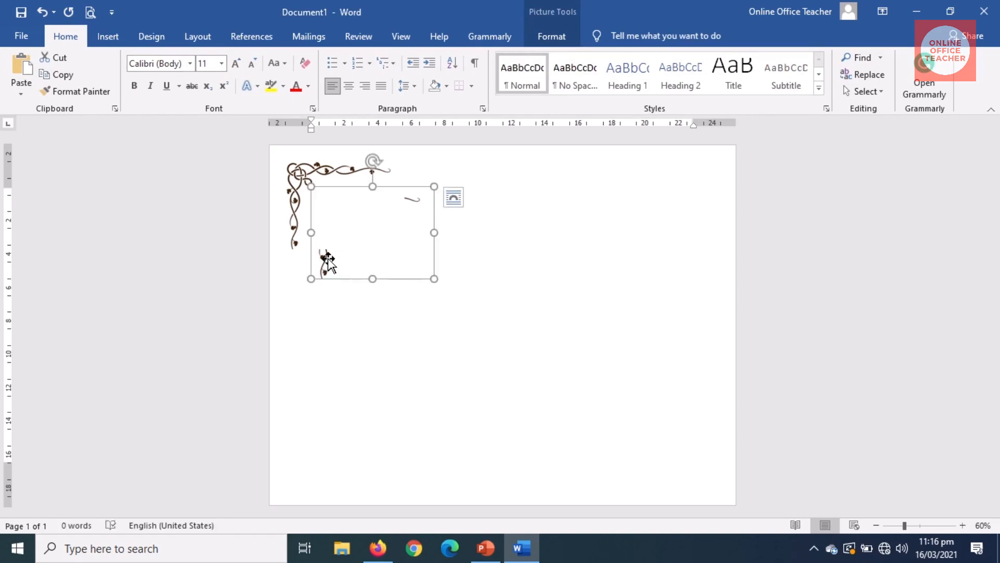
{"action": "left_click_drag", "start_coordinate": [326, 260], "coordinate": [324, 302]}
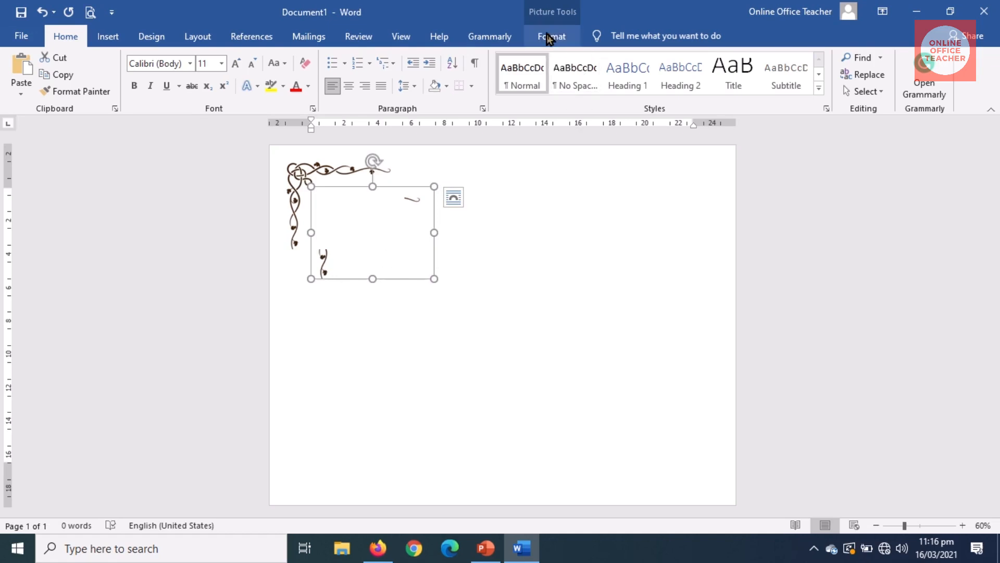
Step: Set the copy to In Front of Text and stack it over the original top-left corner
{"action": "left_click", "coordinate": [550, 38]}
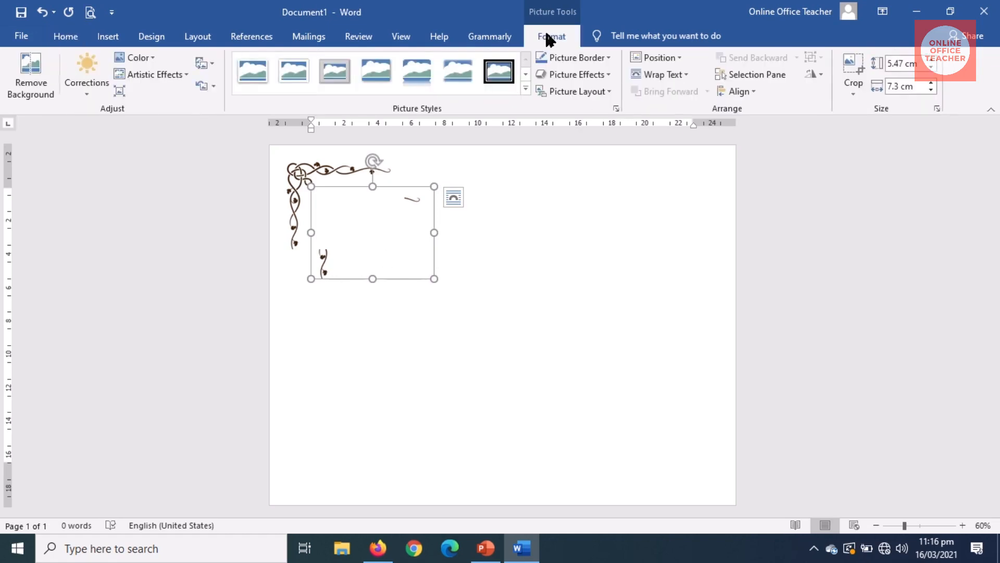
{"action": "left_click", "coordinate": [659, 75]}
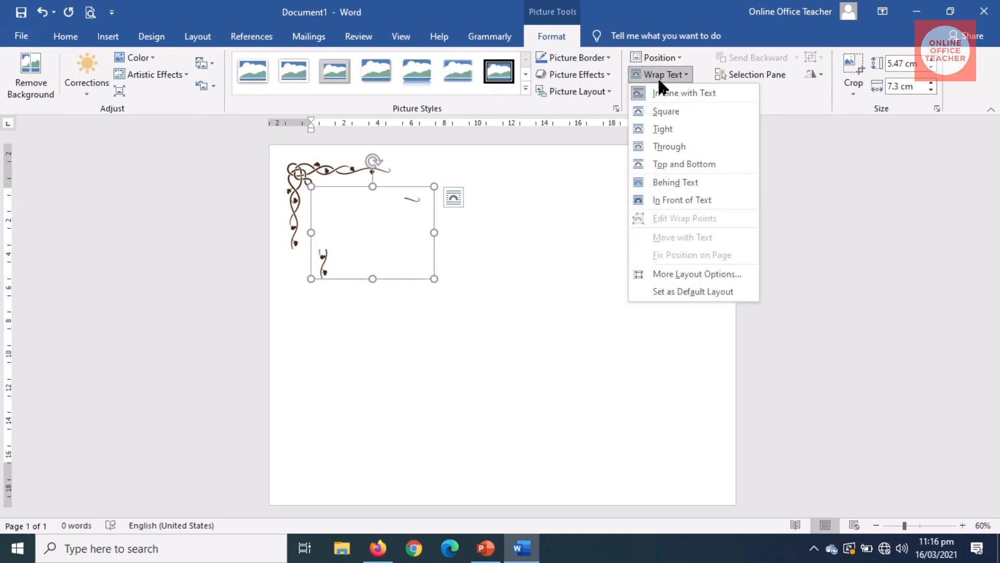
{"action": "left_click", "coordinate": [687, 195]}
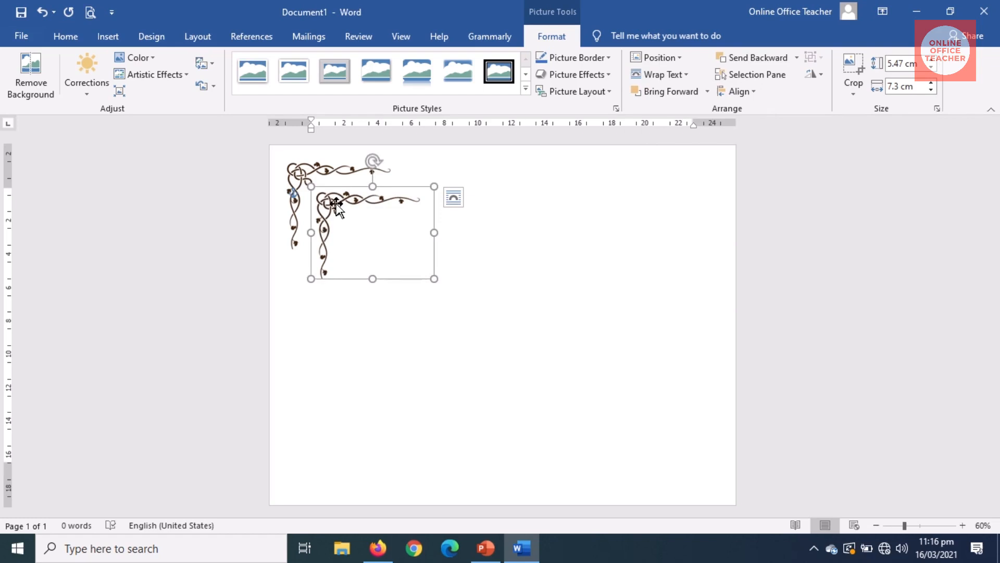
{"action": "left_click_drag", "start_coordinate": [336, 204], "coordinate": [357, 283]}
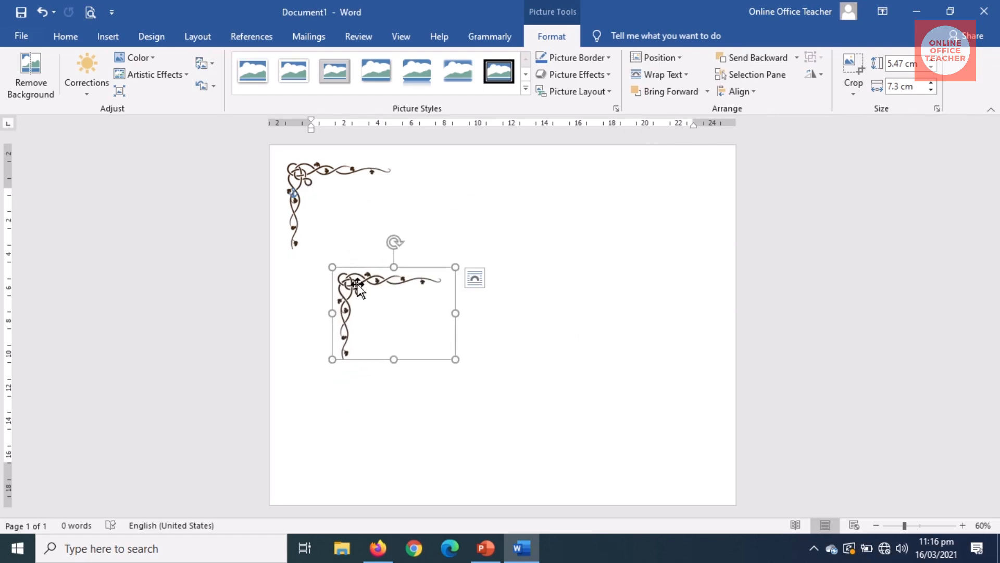
{"action": "left_click_drag", "start_coordinate": [360, 284], "coordinate": [308, 174]}
Step: Undo the last move and drag the copied vine into the page's top-right corner
{"action": "key", "text": "ctrl+z"}
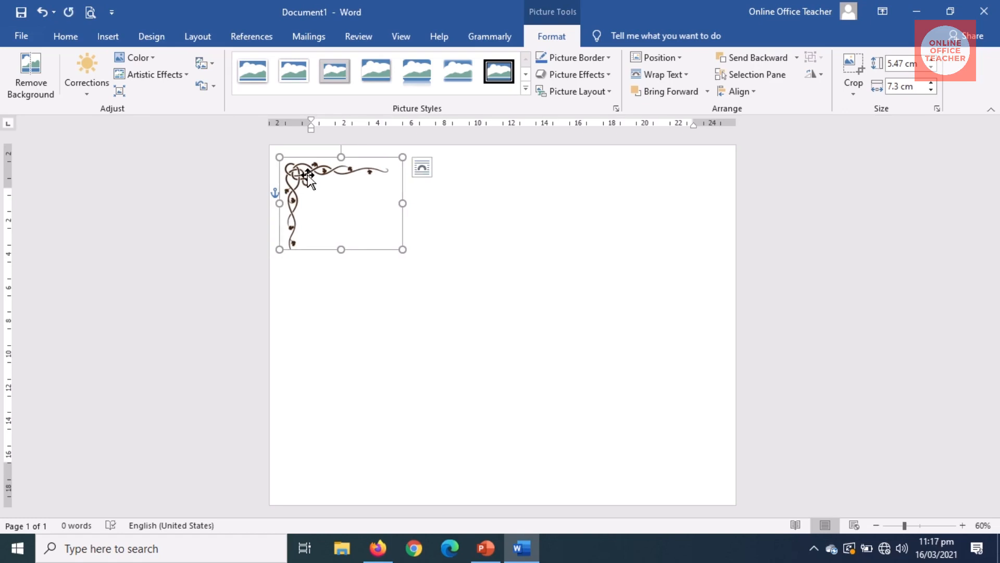
{"action": "left_click_drag", "start_coordinate": [309, 177], "coordinate": [623, 224]}
{"action": "left_click_drag", "start_coordinate": [591, 195], "coordinate": [643, 208]}
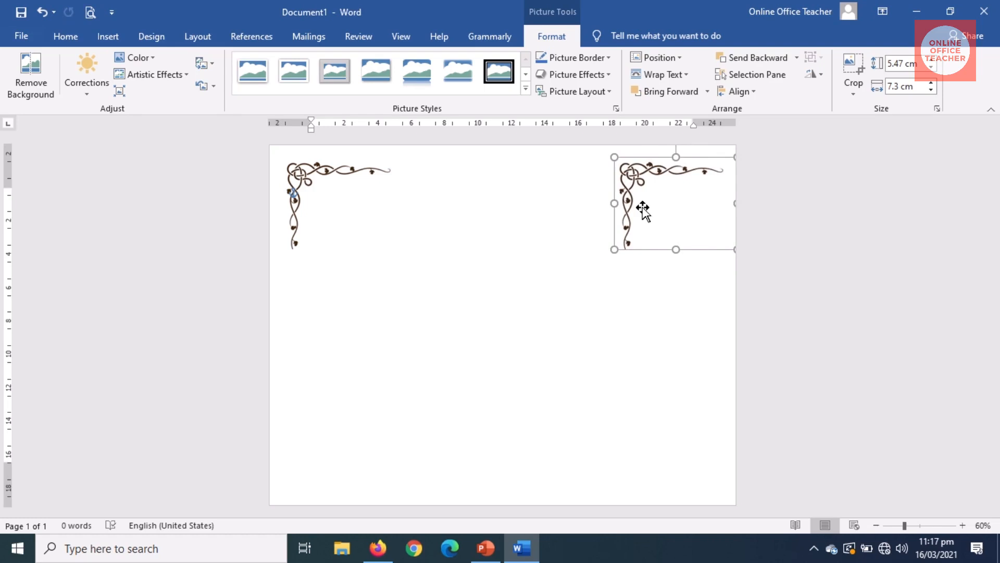
Step: Flip the top-right vine horizontally and nudge it slightly left
{"action": "left_click", "coordinate": [817, 75]}
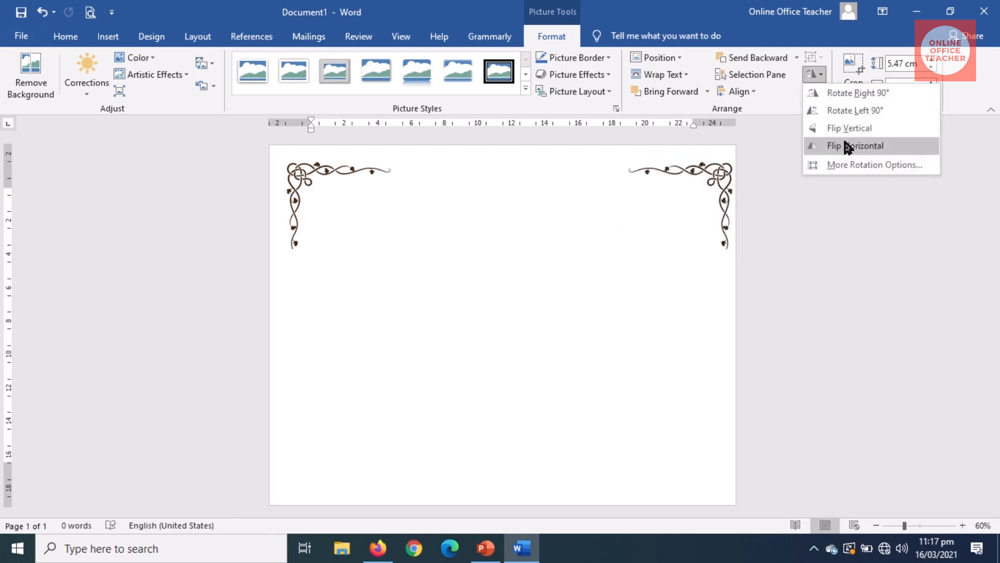
{"action": "left_click", "coordinate": [866, 148]}
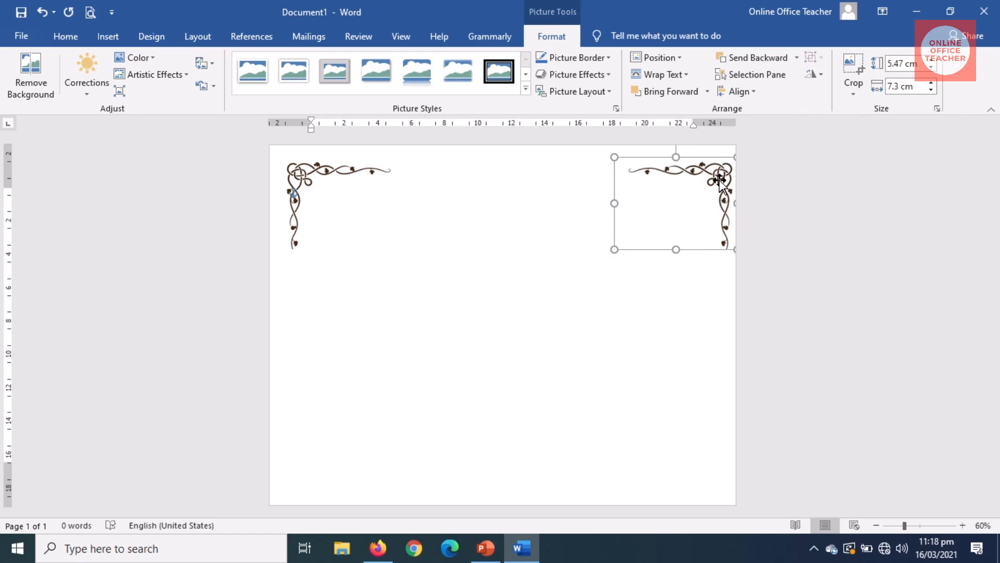
{"action": "key", "text": "Left"}
{"action": "key", "text": "Left"}
{"action": "key", "text": "Left"}
{"action": "key", "text": "Left"}
{"action": "key", "text": "Left"}
{"action": "key", "text": "Left"}
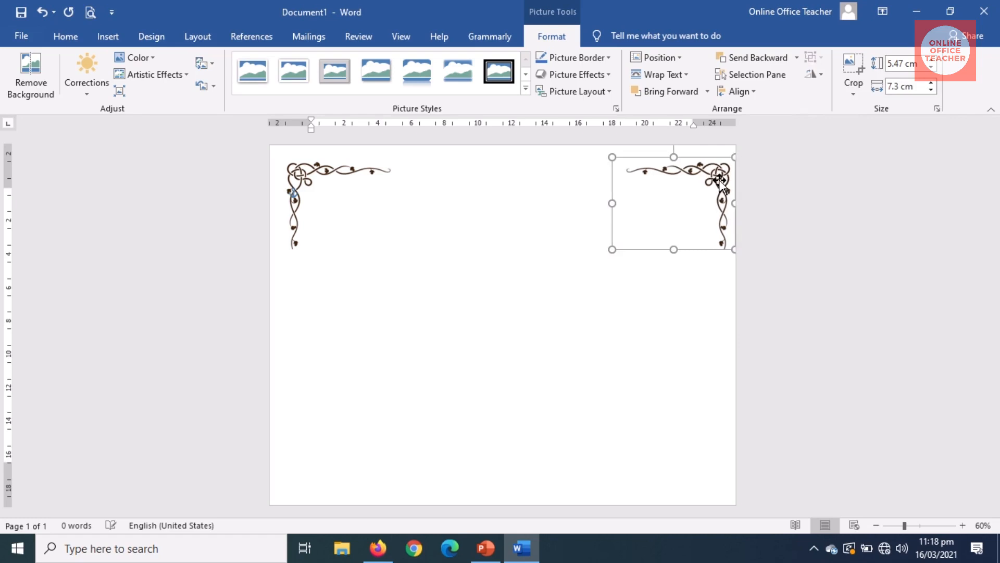
{"action": "key", "text": "Left"}
{"action": "key", "text": "Left"}
{"action": "key", "text": "Left"}
{"action": "key", "text": "Left"}
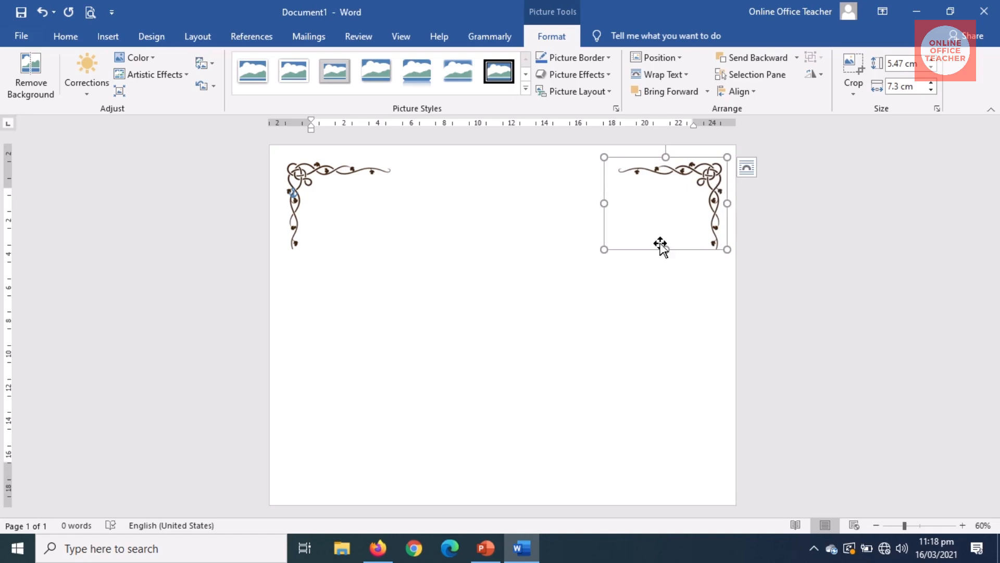
{"action": "left_click", "coordinate": [620, 308]}
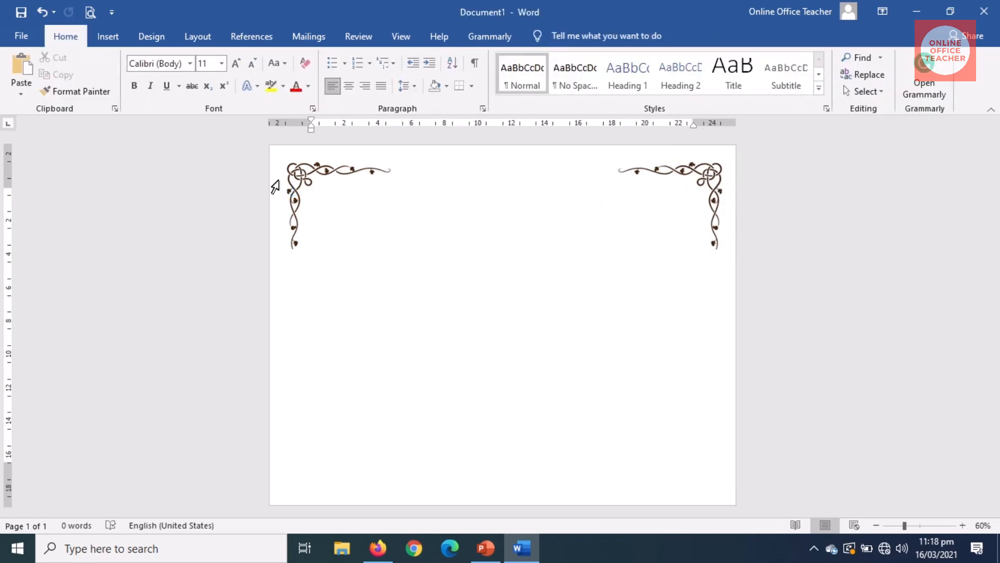
Step: Nudge the top-left corner vine slightly left
{"action": "left_click", "coordinate": [292, 179]}
{"action": "key", "text": "Left"}
{"action": "key", "text": "Left"}
{"action": "key", "text": "Left"}
{"action": "key", "text": "Left"}
{"action": "key", "text": "Left"}
{"action": "key", "text": "Left"}
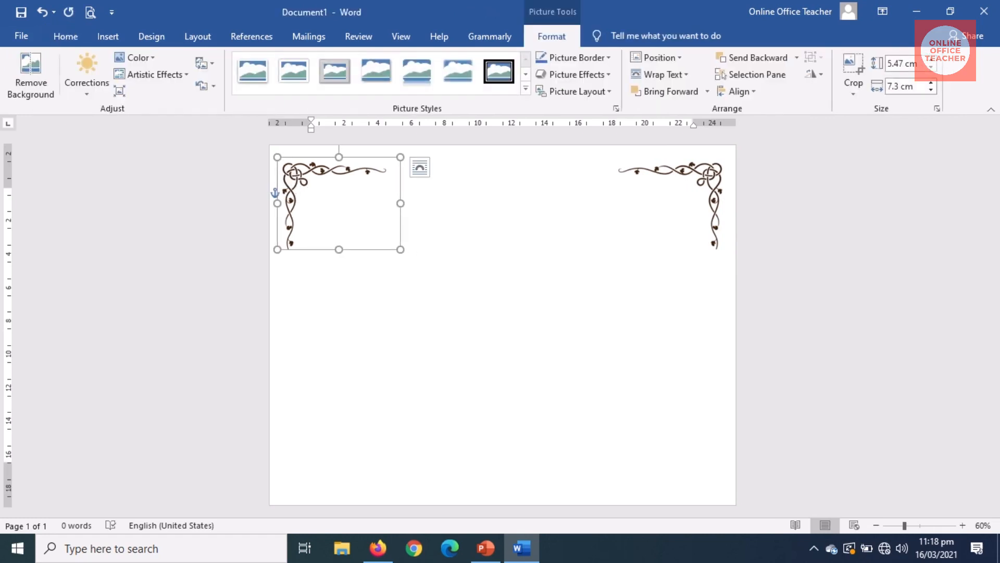
{"action": "key", "text": "Escape"}
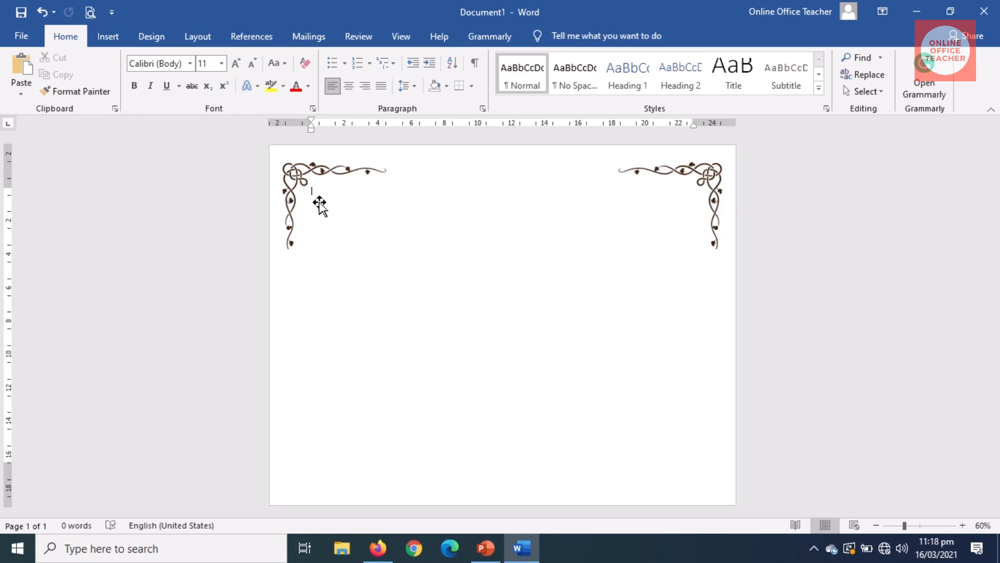
Step: Select both top vines, paste duplicates, and move the copies to the page bottom
{"action": "left_click", "coordinate": [300, 185]}
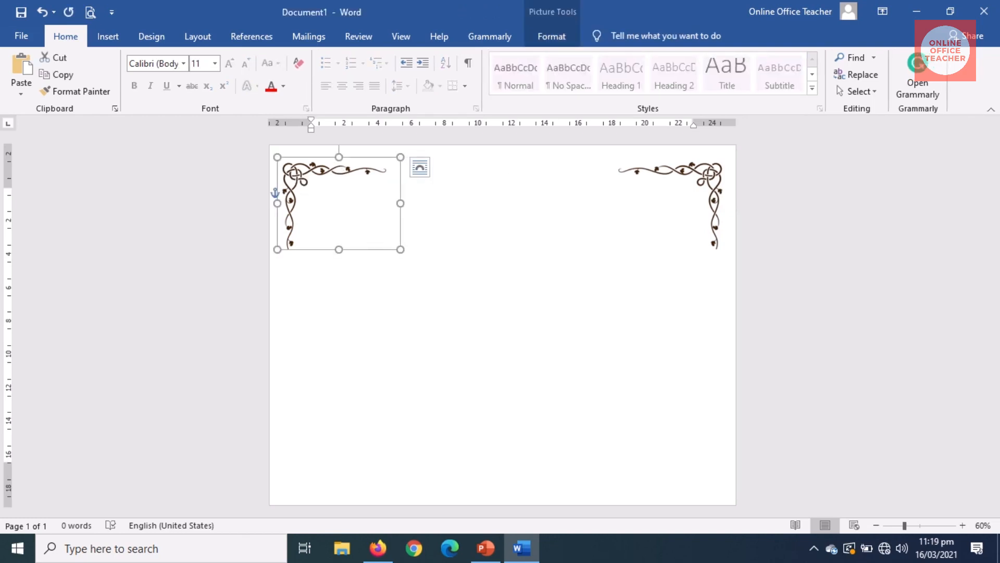
{"action": "left_click", "coordinate": [700, 178], "text": "shift"}
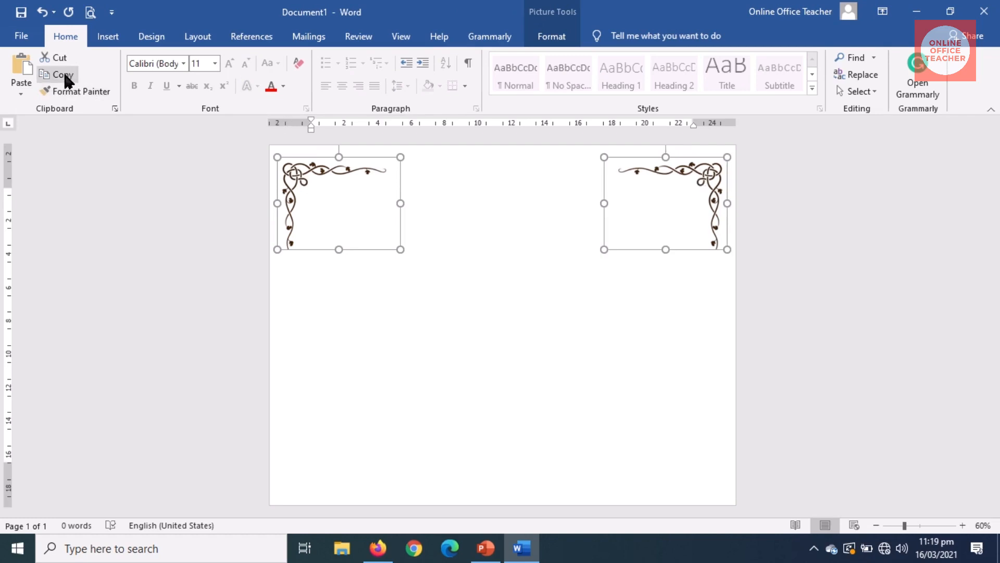
{"action": "left_click", "coordinate": [22, 61]}
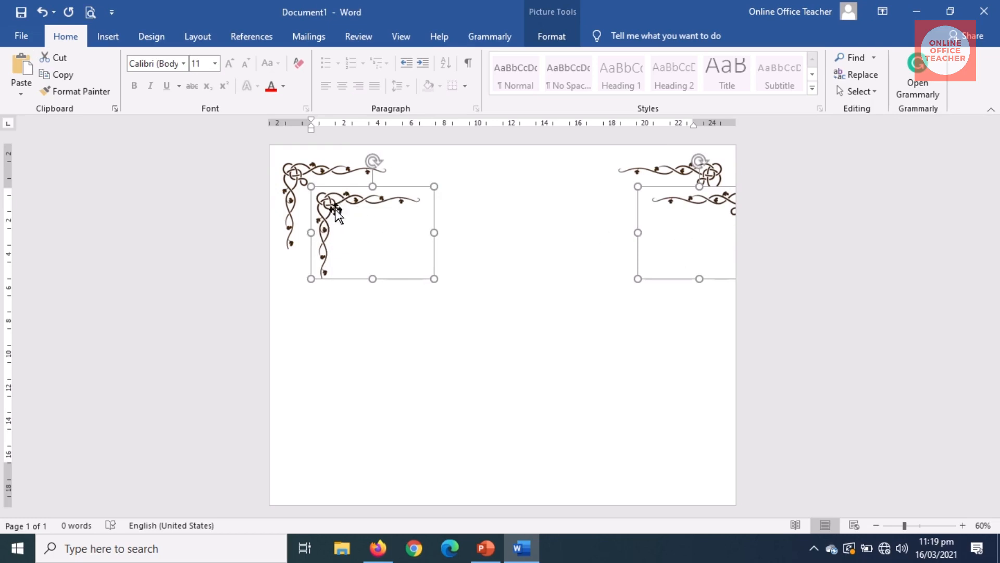
{"action": "left_click_drag", "start_coordinate": [332, 200], "coordinate": [300, 173]}
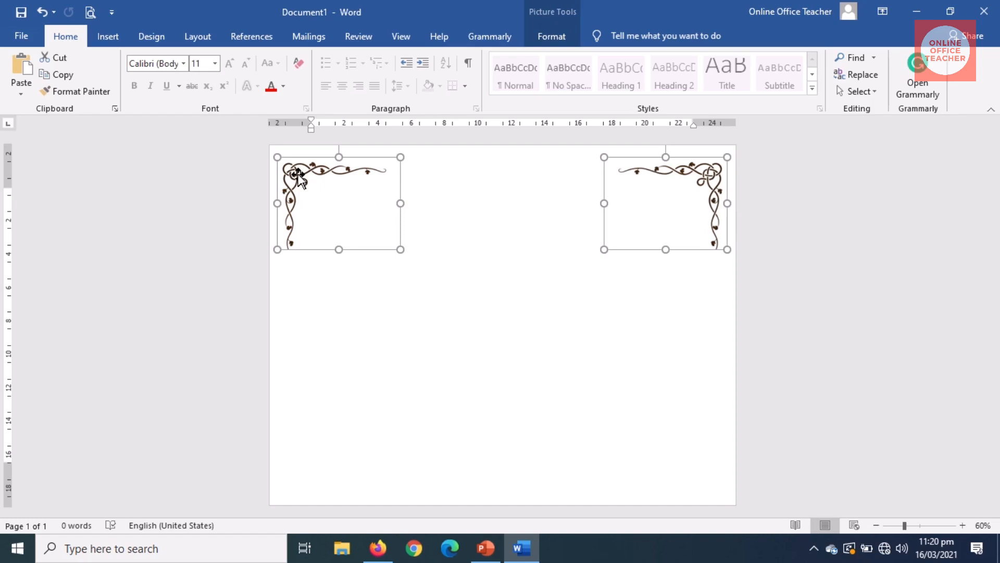
{"action": "left_click_drag", "start_coordinate": [299, 180], "coordinate": [296, 422]}
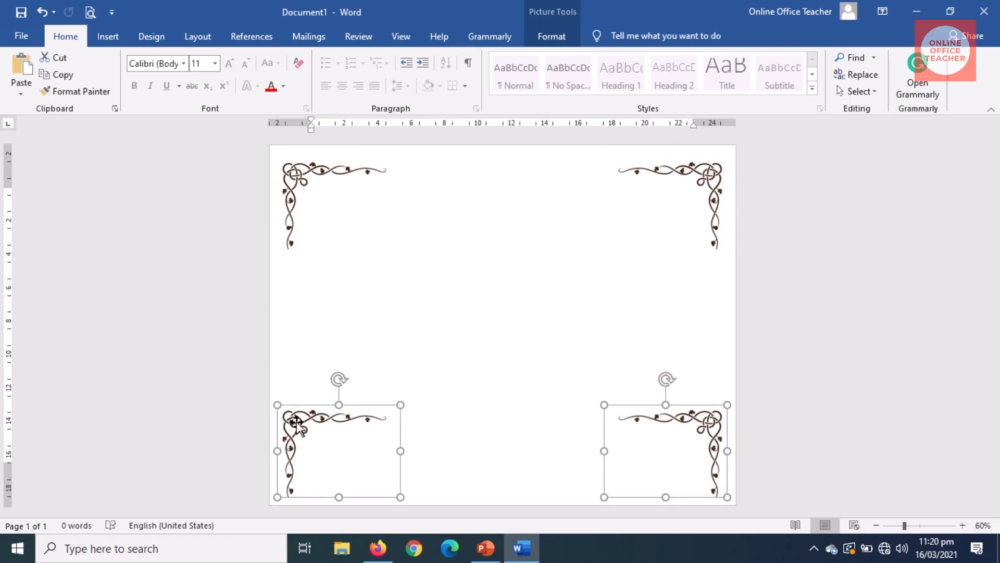
Step: Flip the two bottom corner vines vertically and centre the first paragraph
{"action": "left_click", "coordinate": [553, 39]}
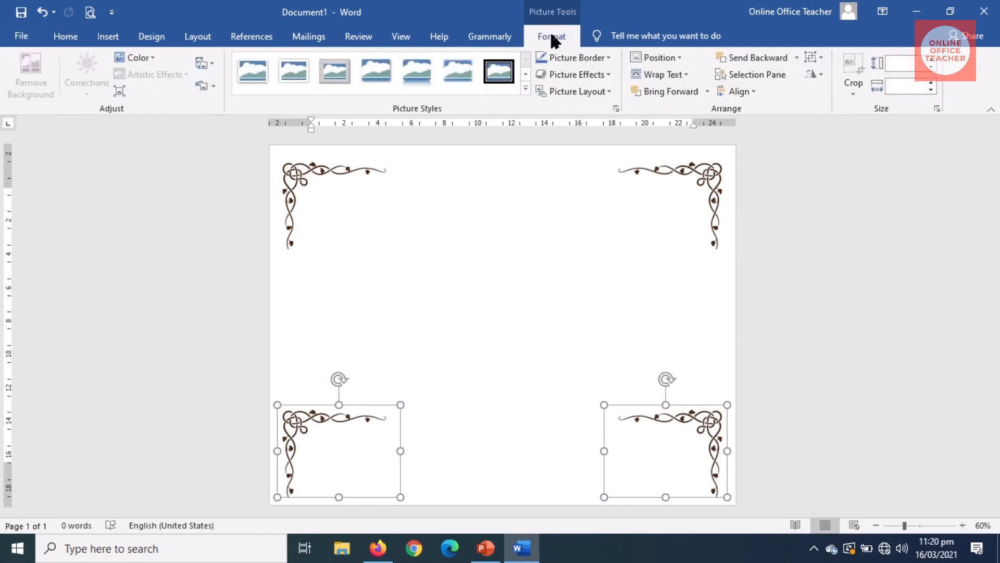
{"action": "left_click", "coordinate": [819, 76]}
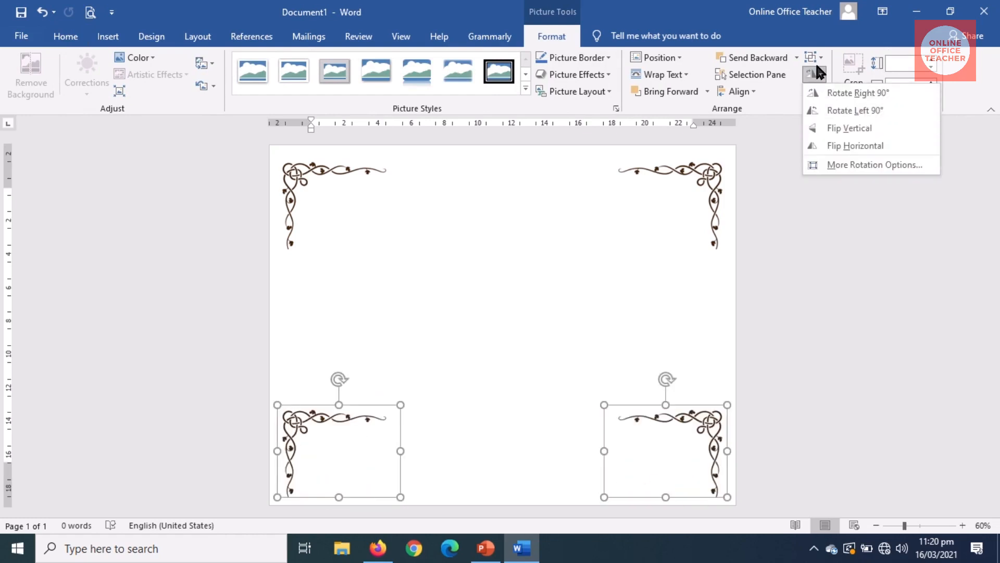
{"action": "left_click", "coordinate": [847, 130]}
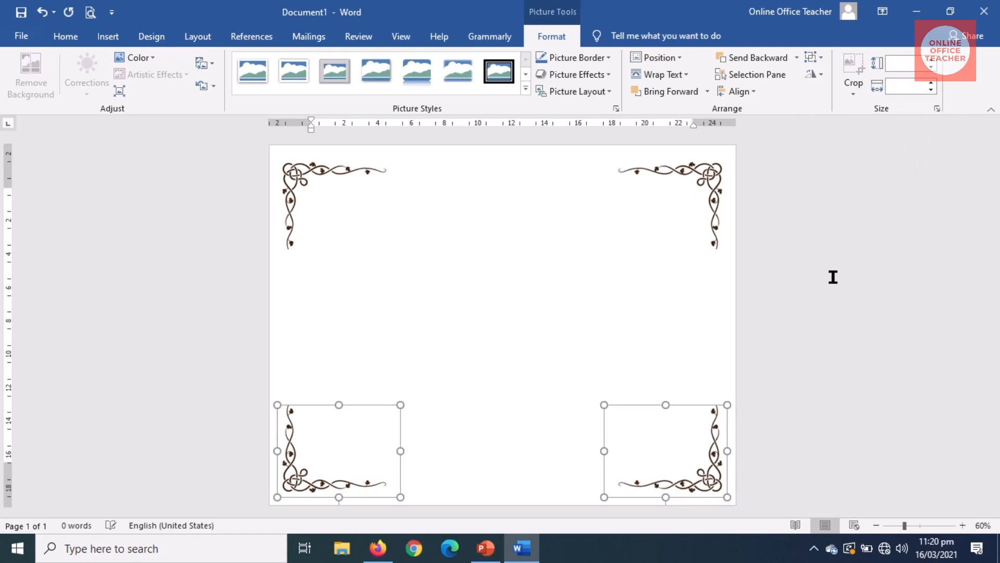
{"action": "left_click", "coordinate": [502, 303]}
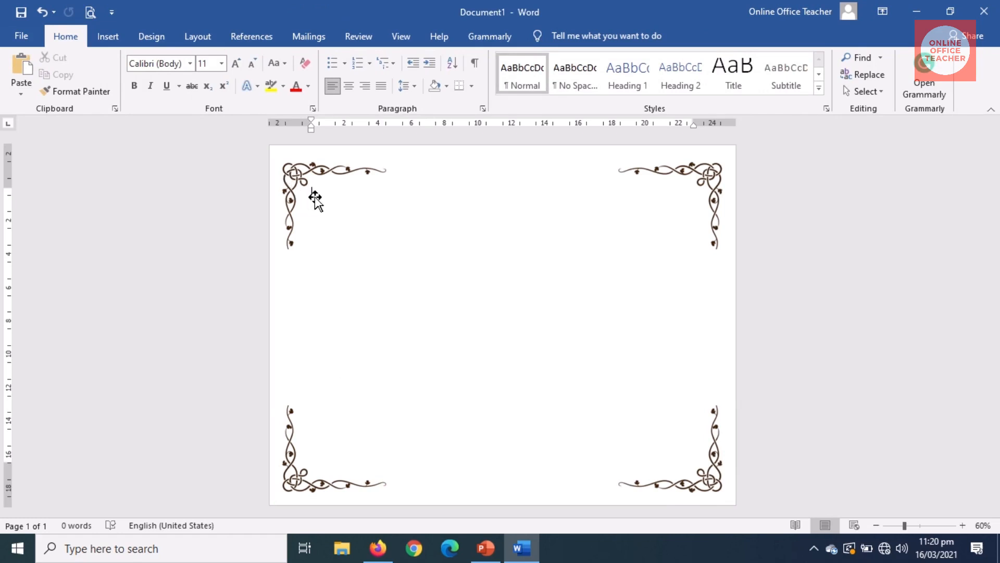
{"action": "left_click", "coordinate": [348, 85]}
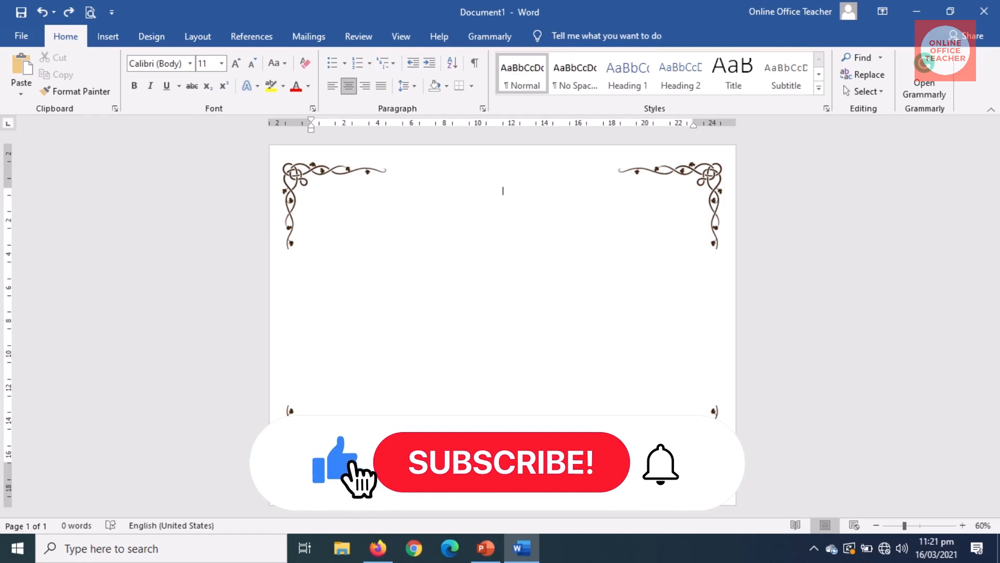
Step: Type the title 'certificate of participation' and zoom in on the page
{"action": "type", "text": "ce"}
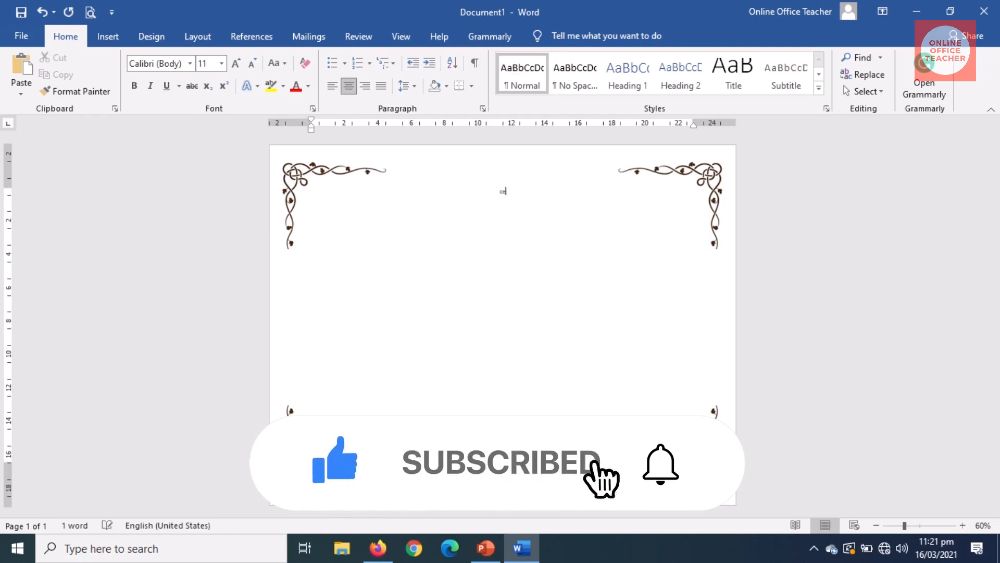
{"action": "type", "text": "rtif"}
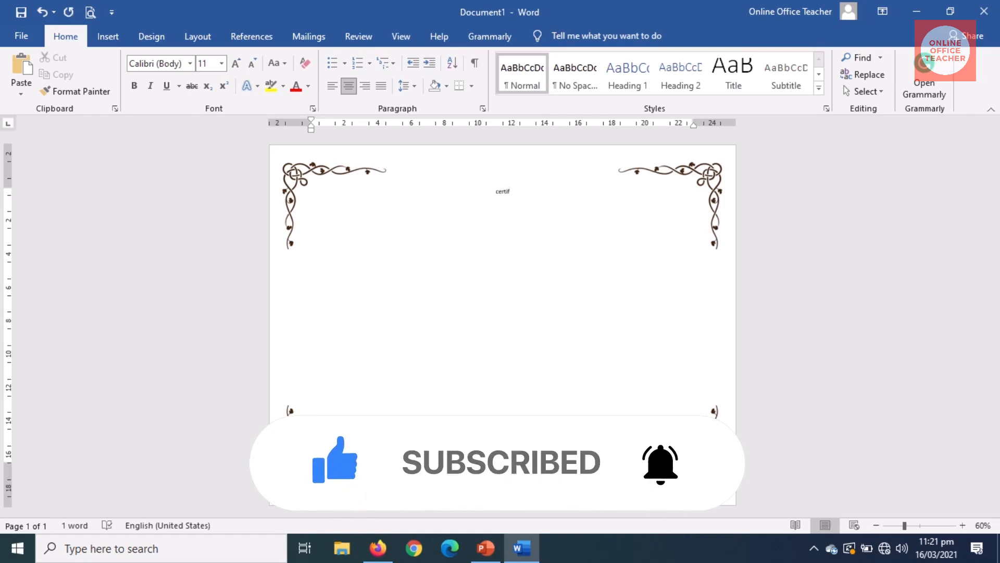
{"action": "type", "text": "icate of part"}
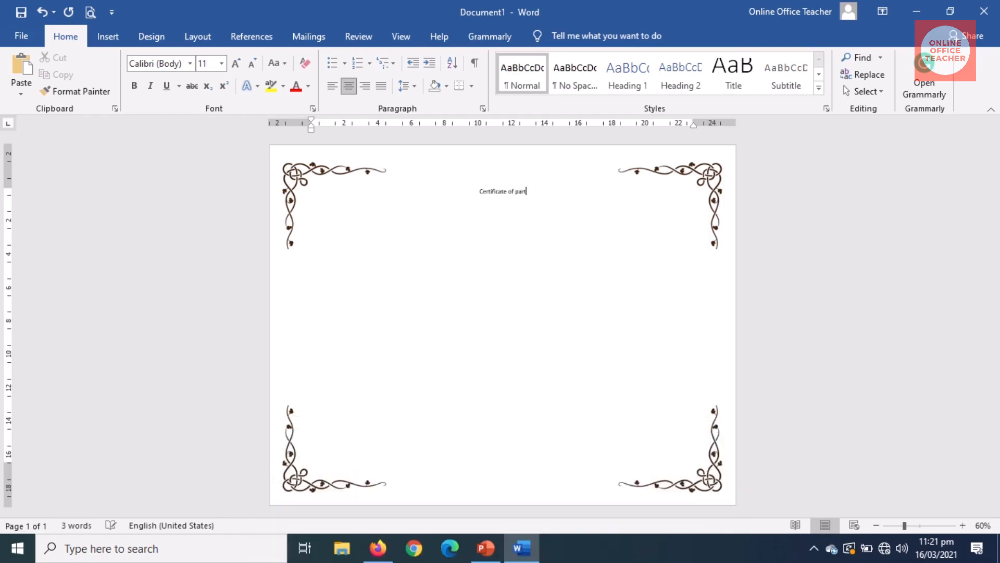
{"action": "type", "text": "icipation"}
{"action": "left_click", "coordinate": [962, 525]}
{"action": "left_click", "coordinate": [962, 525]}
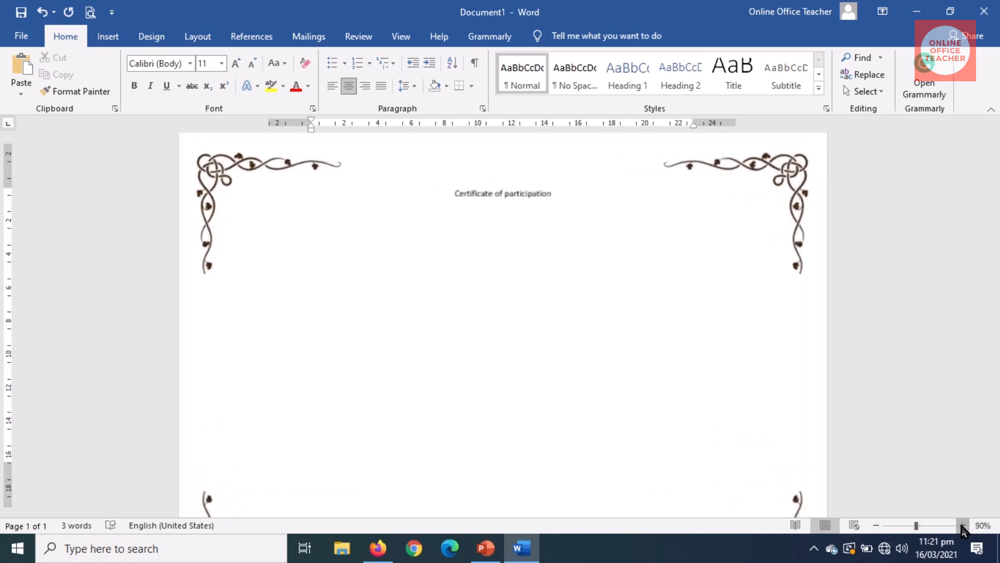
{"action": "left_click", "coordinate": [963, 525]}
{"action": "left_click", "coordinate": [963, 525]}
{"action": "left_click", "coordinate": [963, 525]}
{"action": "left_click", "coordinate": [963, 526]}
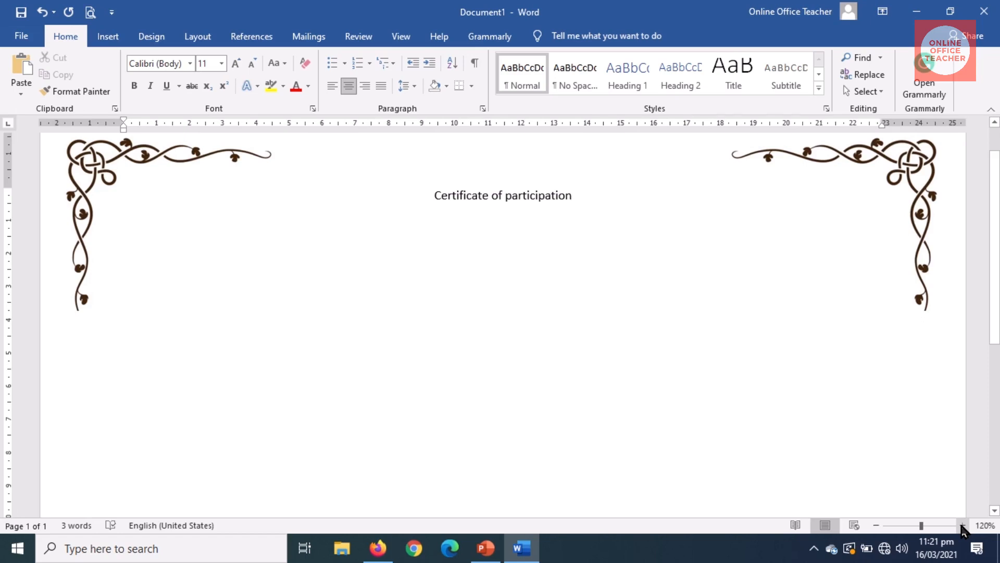
{"action": "key", "text": "Return"}
Step: Add the 'this is to certify that' line followed by the recipient's name
{"action": "type", "text": "this is to certify that"}
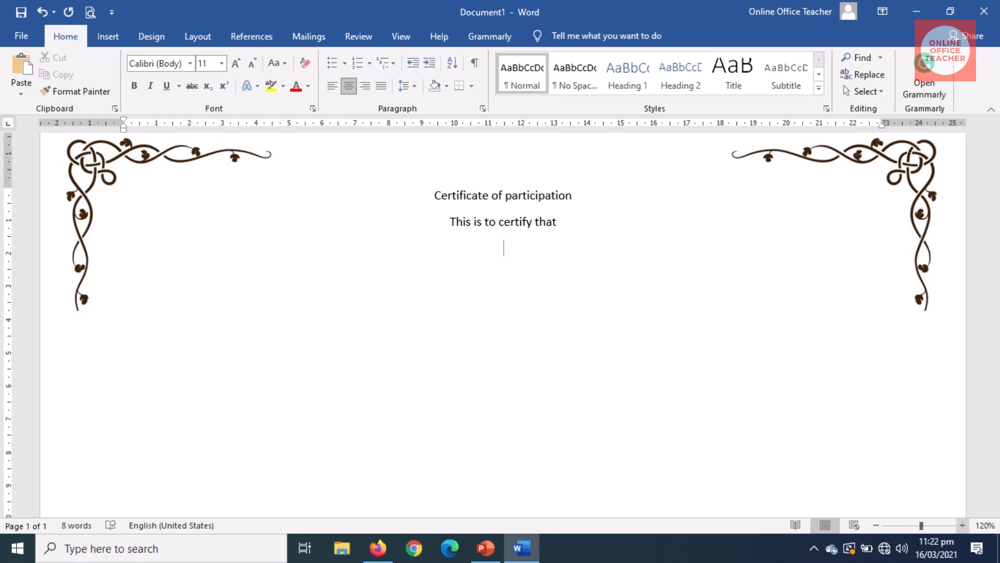
{"action": "key", "text": "Return"}
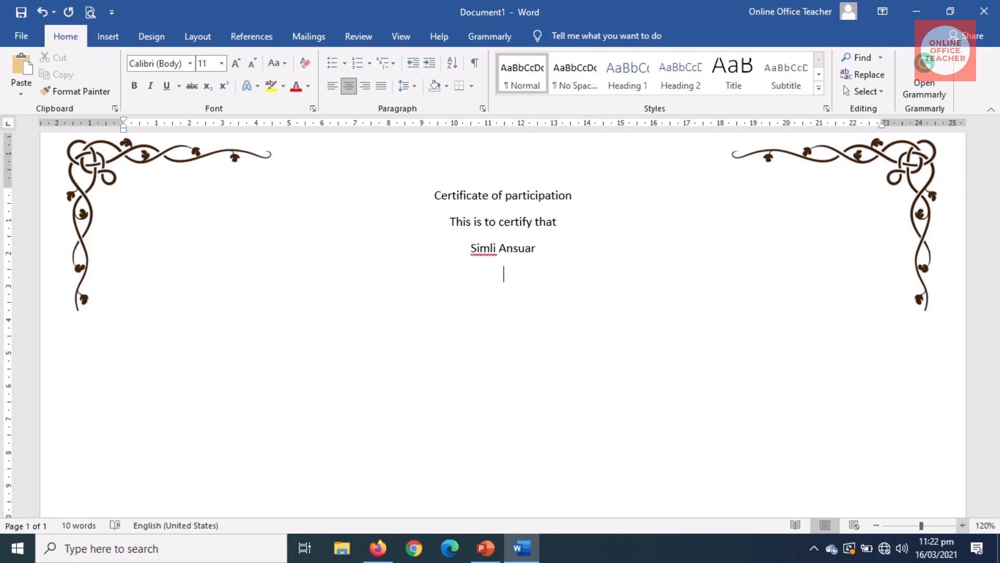
Step: Add the Microsoft Word 2016 online training completion line and the date 'march 2021'
{"action": "type", "text": "has sus"}
{"action": "type", "text": "cessfully "}
{"action": "type", "text": "c"}
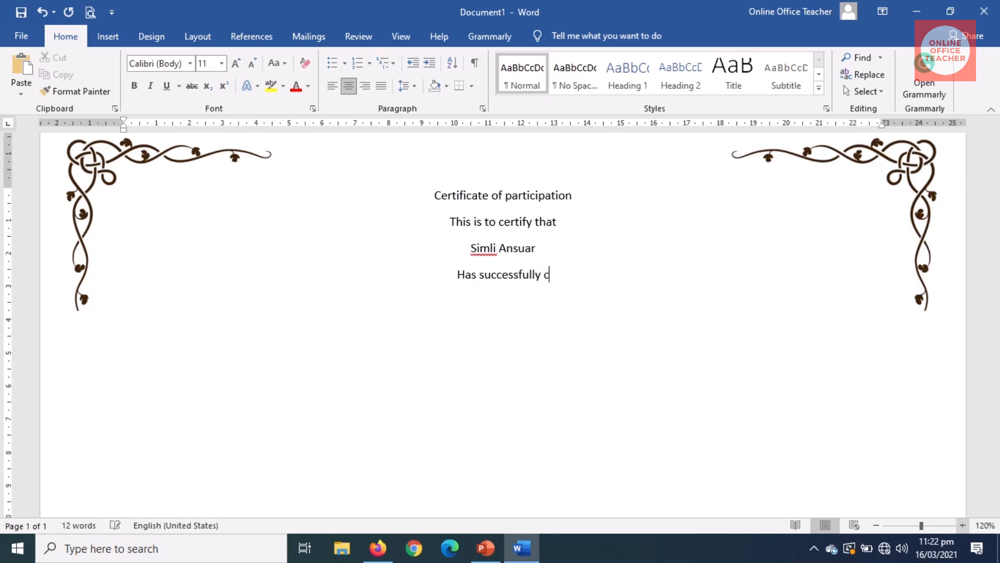
{"action": "type", "text": "ompleted the m"}
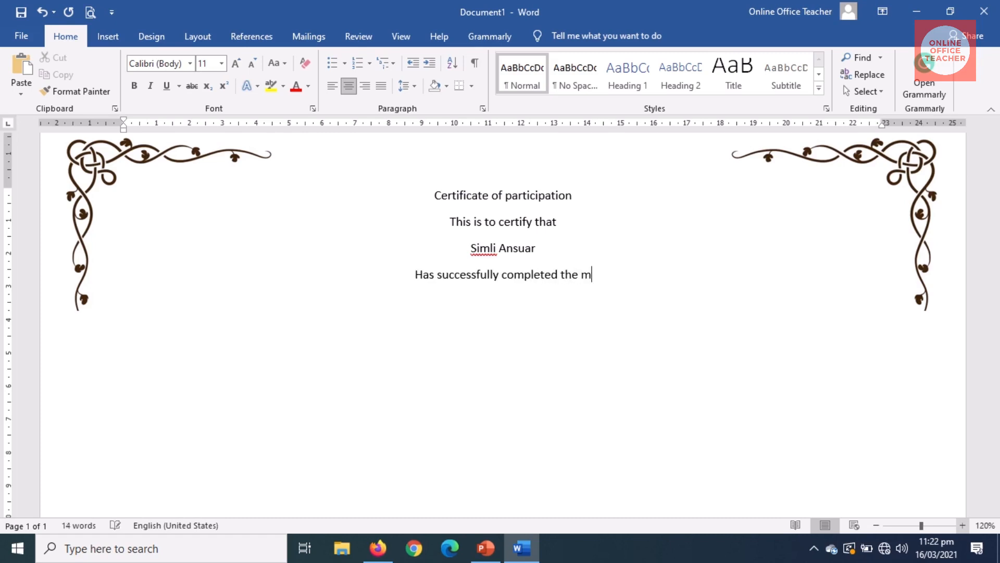
{"action": "type", "text": "icrosoft word 2013"}
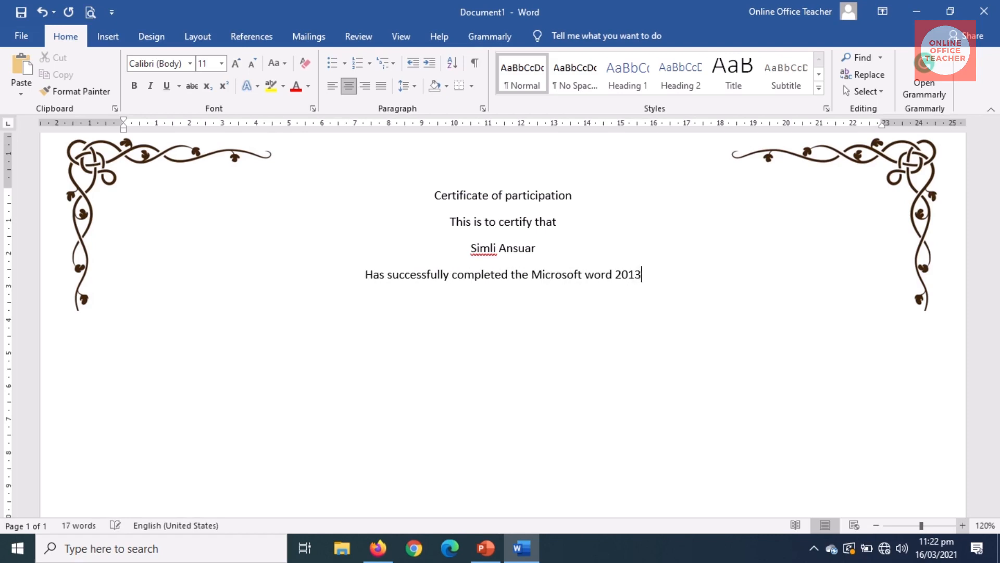
{"action": "key", "text": "BackSpace"}
{"action": "type", "text": "6 online training"}
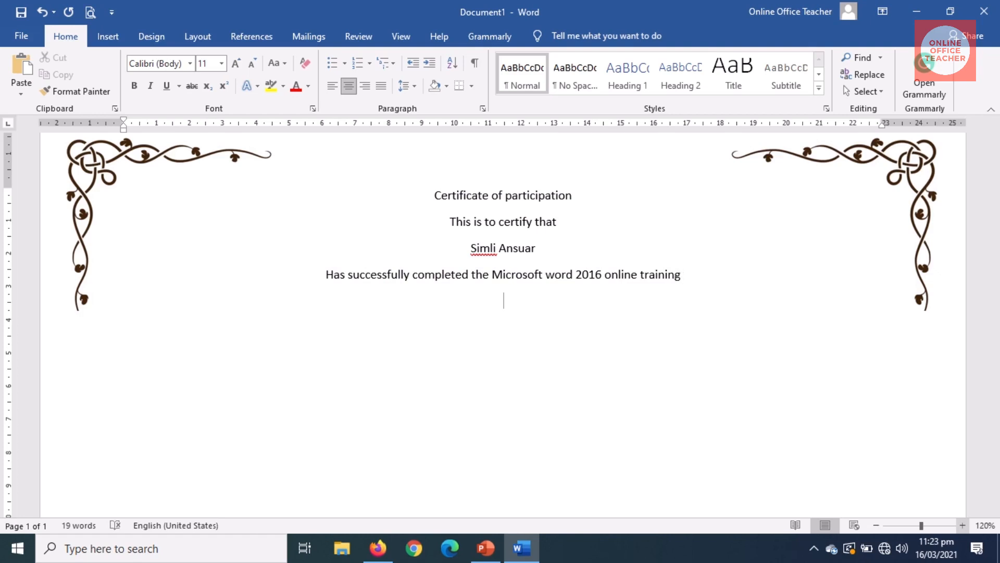
{"action": "type", "text": "march 201"}
{"action": "key", "text": "BackSpace"}
{"action": "type", "text": "21"}
{"action": "left_click_drag", "start_coordinate": [998, 315], "coordinate": [999, 293]}
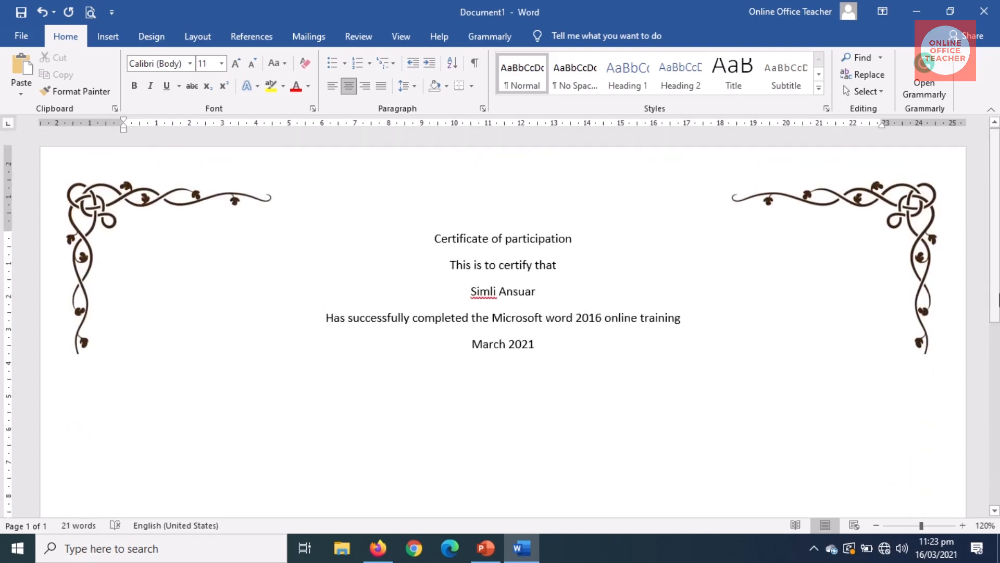
{"action": "triple_click", "coordinate": [560, 239]}
Step: Set the certificate title in the Californian FB font
{"action": "left_click", "coordinate": [559, 239]}
{"action": "left_click_drag", "start_coordinate": [436, 239], "coordinate": [543, 241]}
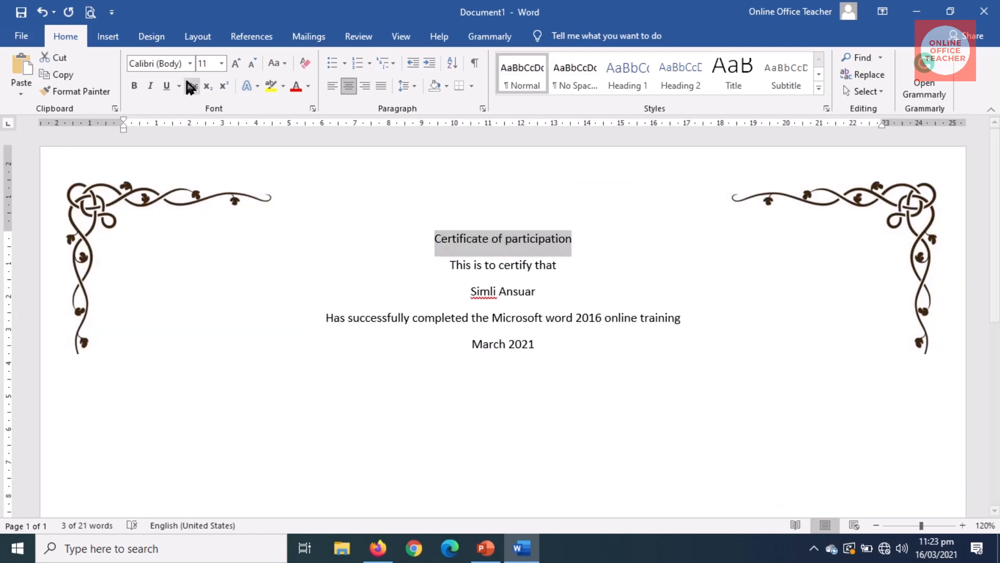
{"action": "left_click", "coordinate": [189, 64]}
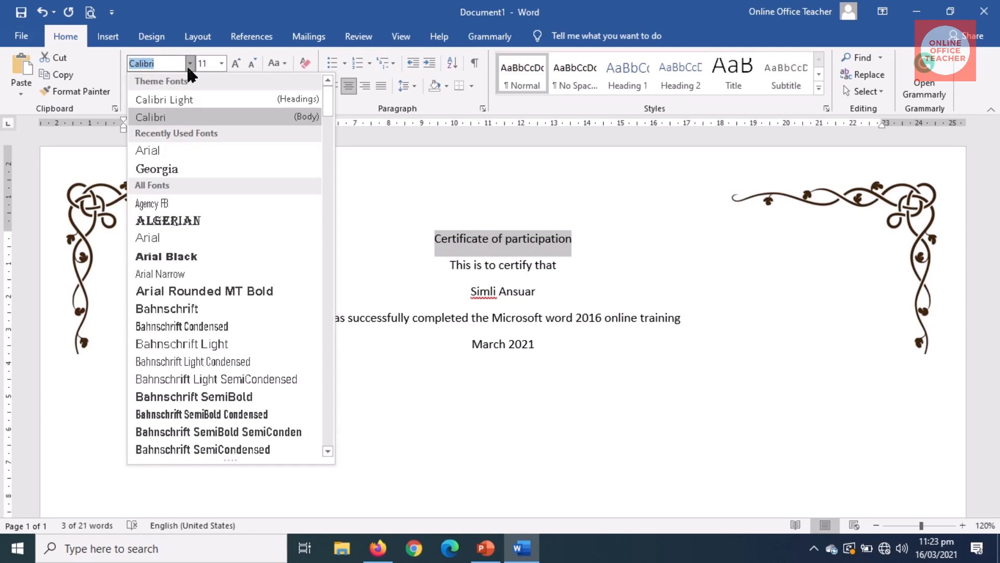
{"action": "type", "text": "Cal"}
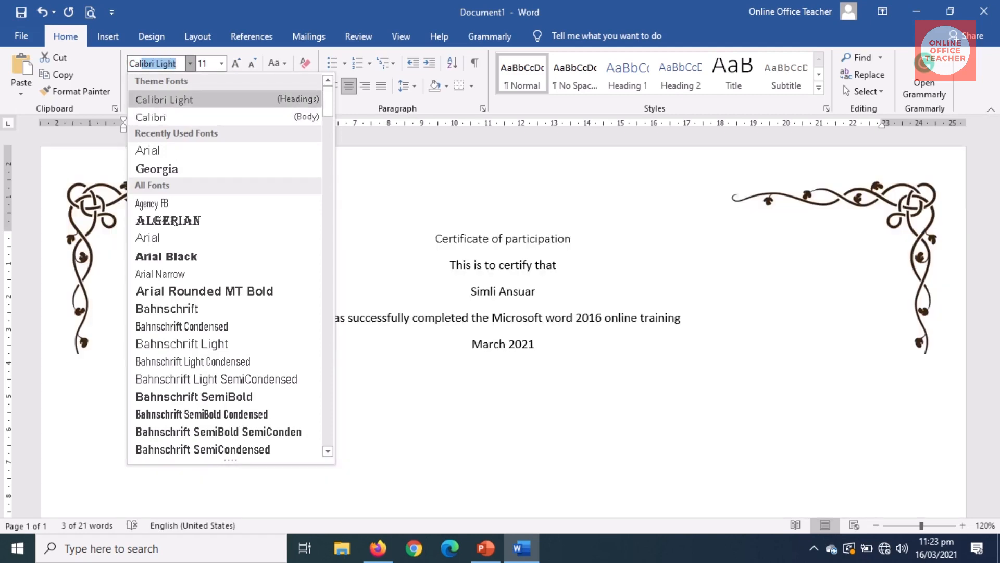
{"action": "type", "text": "ifornian"}
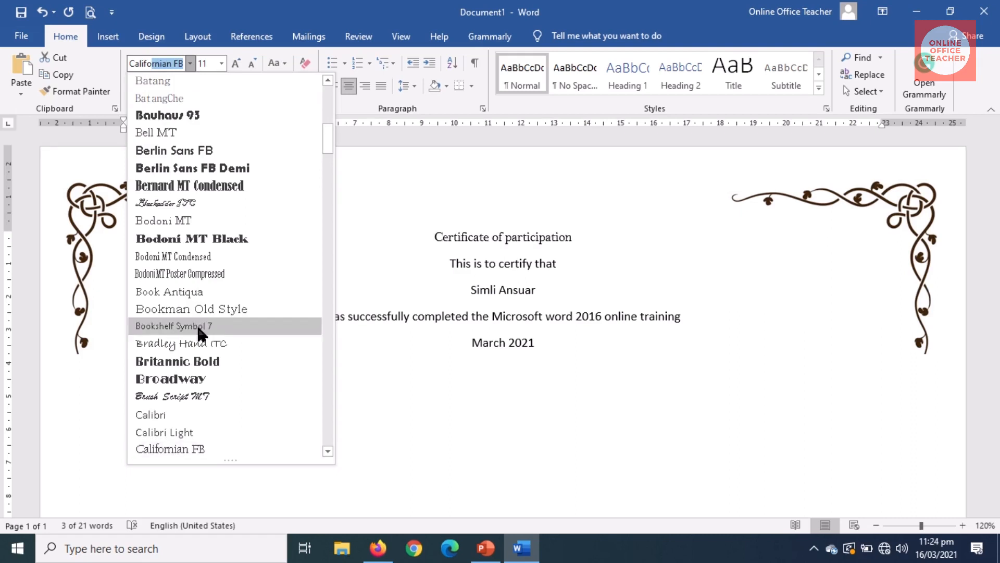
{"action": "left_click", "coordinate": [181, 449]}
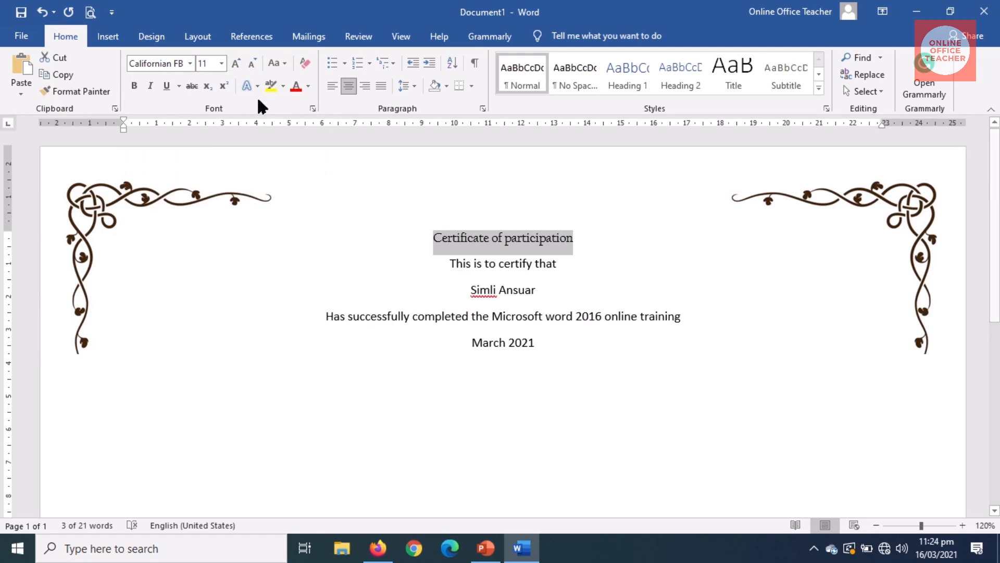
Step: Enlarge the title text to 30 pt
{"action": "triple_click", "coordinate": [236, 61]}
{"action": "triple_click", "coordinate": [236, 60]}
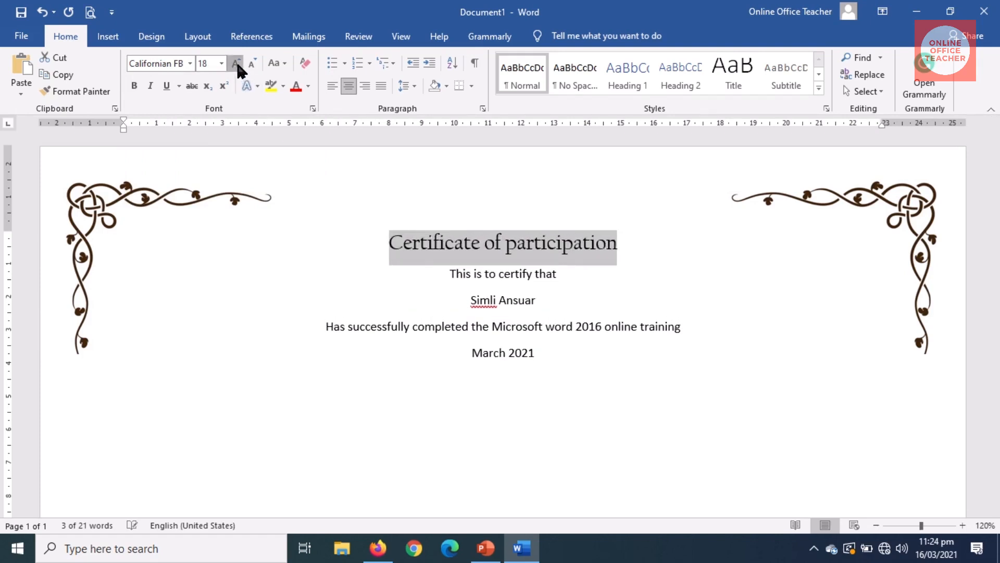
{"action": "triple_click", "coordinate": [236, 61]}
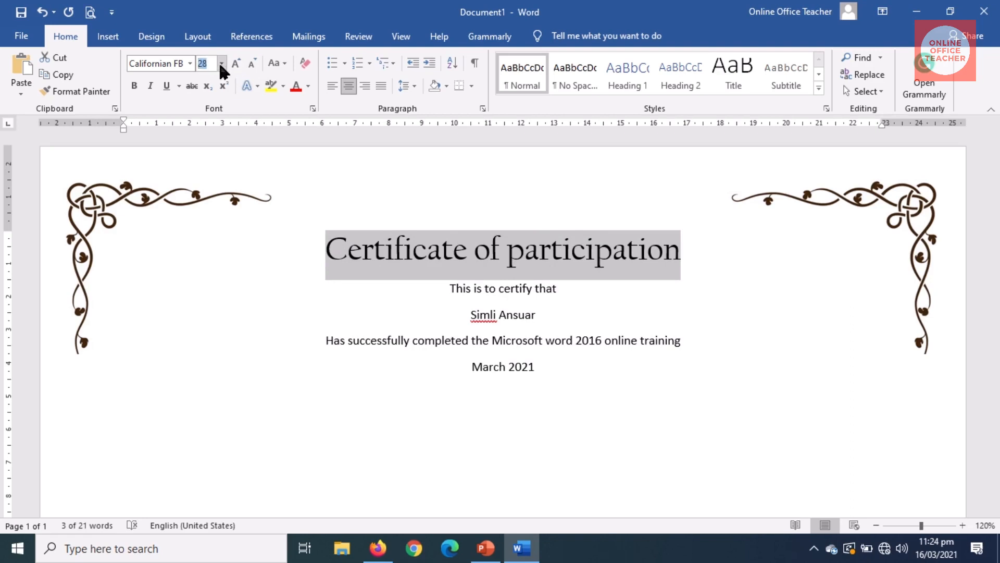
{"action": "left_click", "coordinate": [221, 64]}
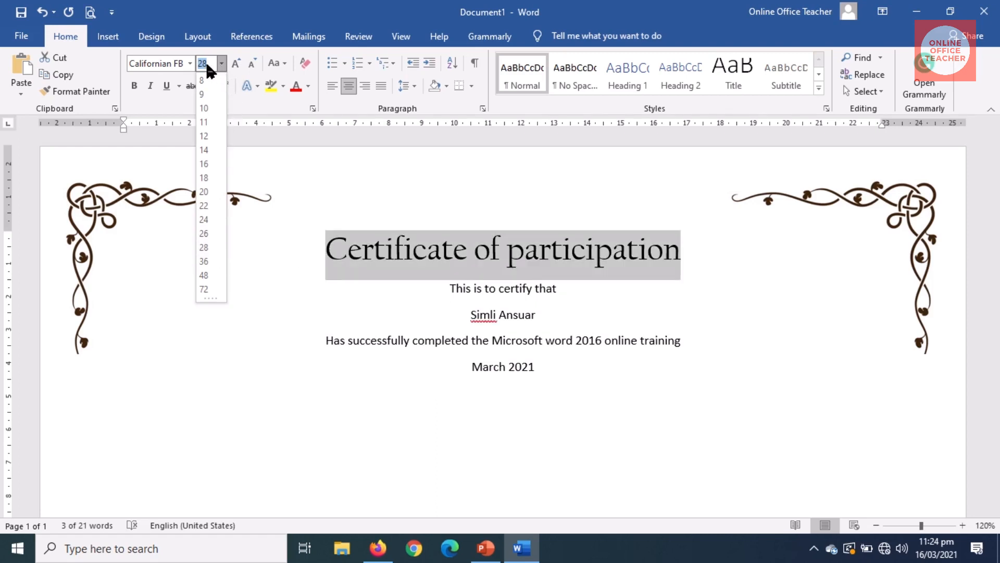
{"action": "type", "text": "30"}
{"action": "key", "text": "Return"}
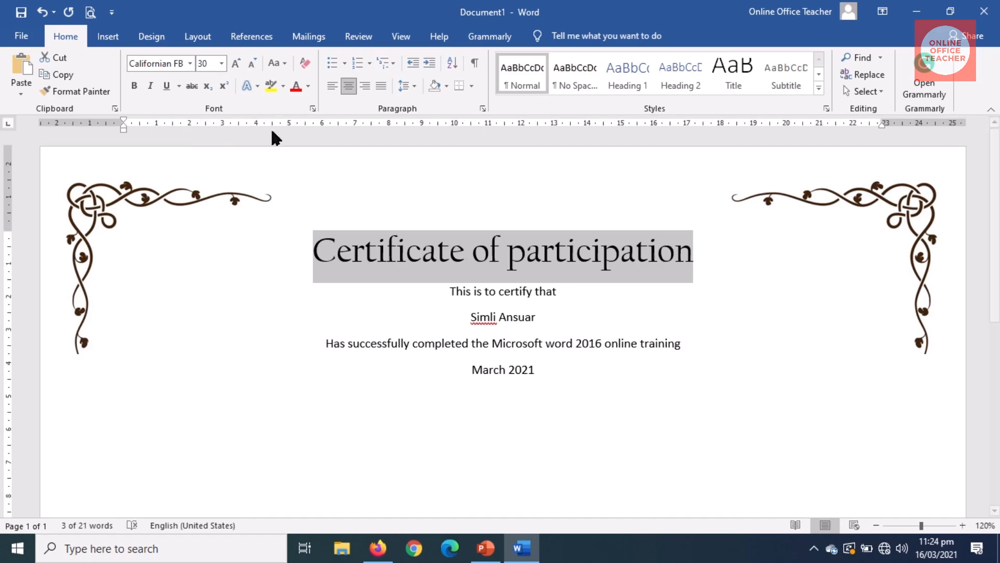
Step: Try and undo UPPERCASE, then capitalise the P in 'Participation'
{"action": "left_click", "coordinate": [275, 63]}
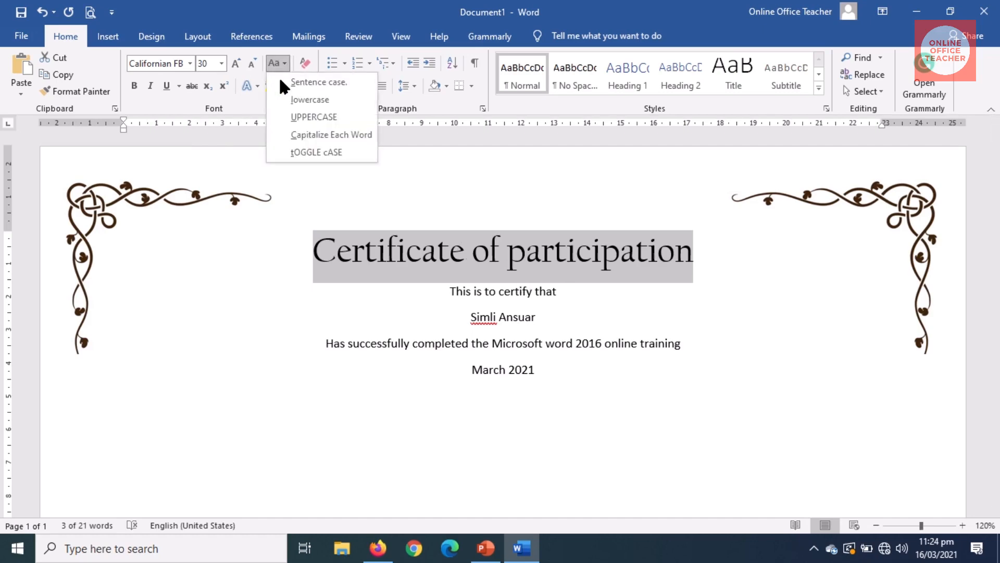
{"action": "left_click", "coordinate": [302, 116]}
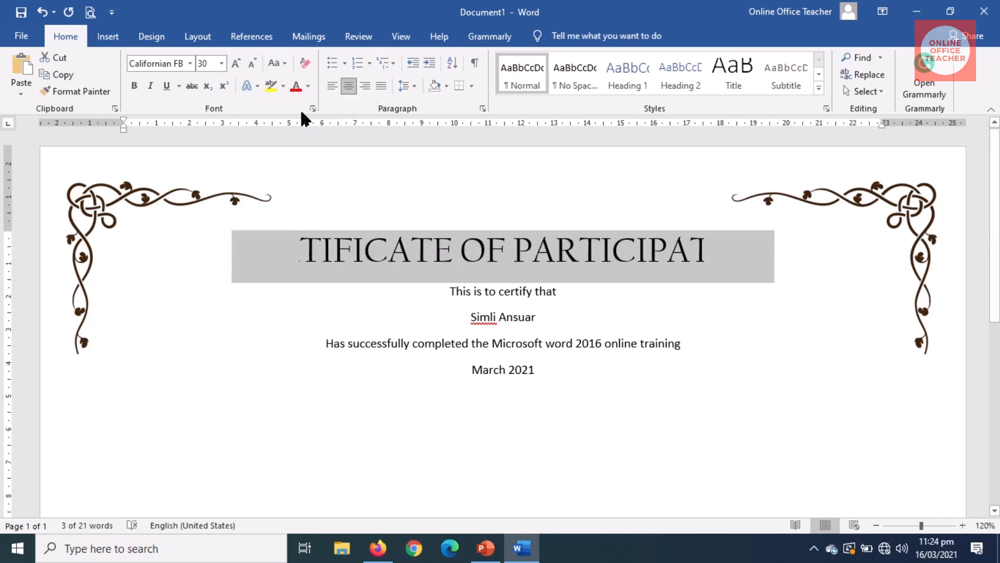
{"action": "left_click", "coordinate": [42, 16]}
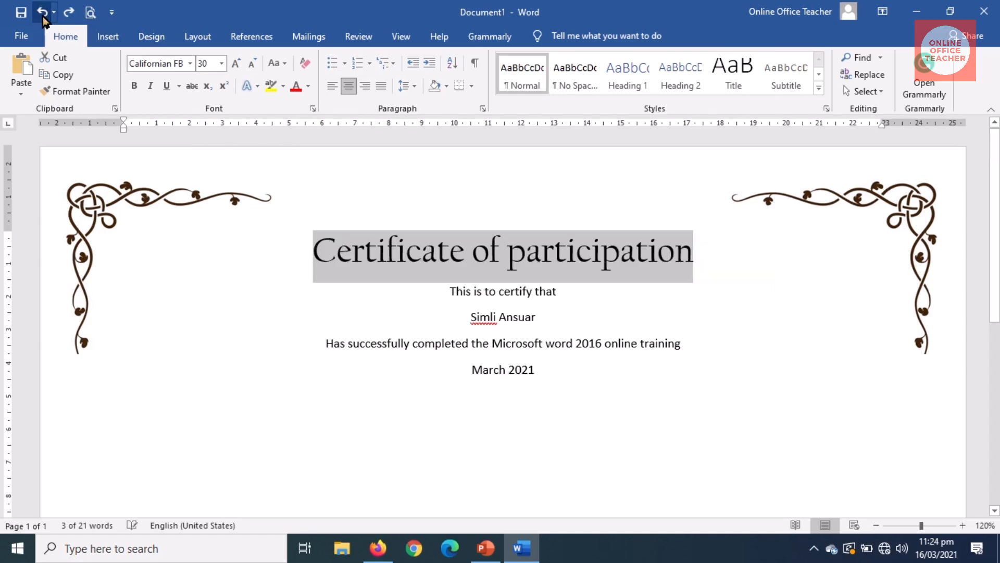
{"action": "left_click", "coordinate": [527, 254]}
{"action": "left_click_drag", "start_coordinate": [527, 254], "coordinate": [509, 254]}
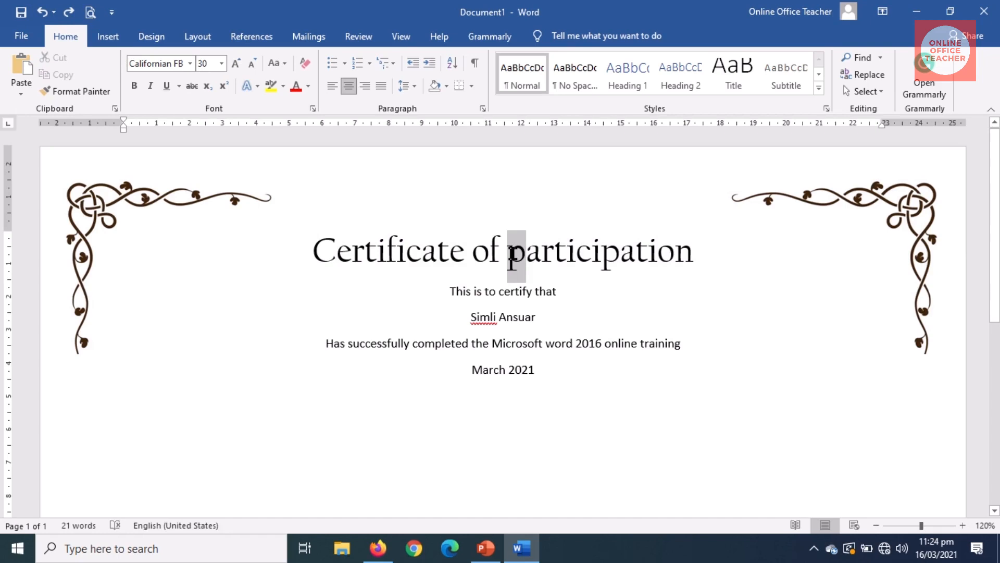
{"action": "type", "text": "P"}
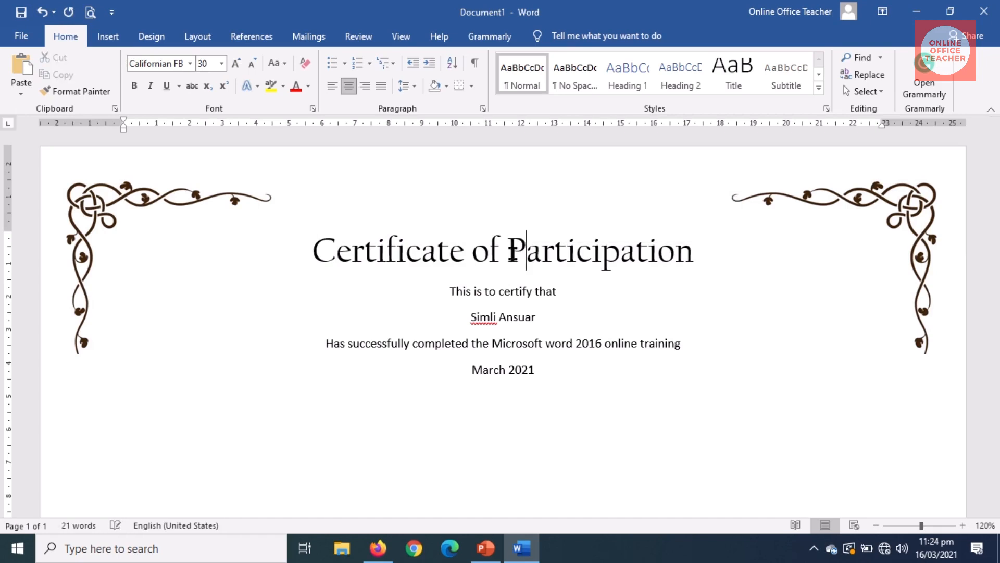
{"action": "left_click_drag", "start_coordinate": [450, 292], "coordinate": [562, 293]}
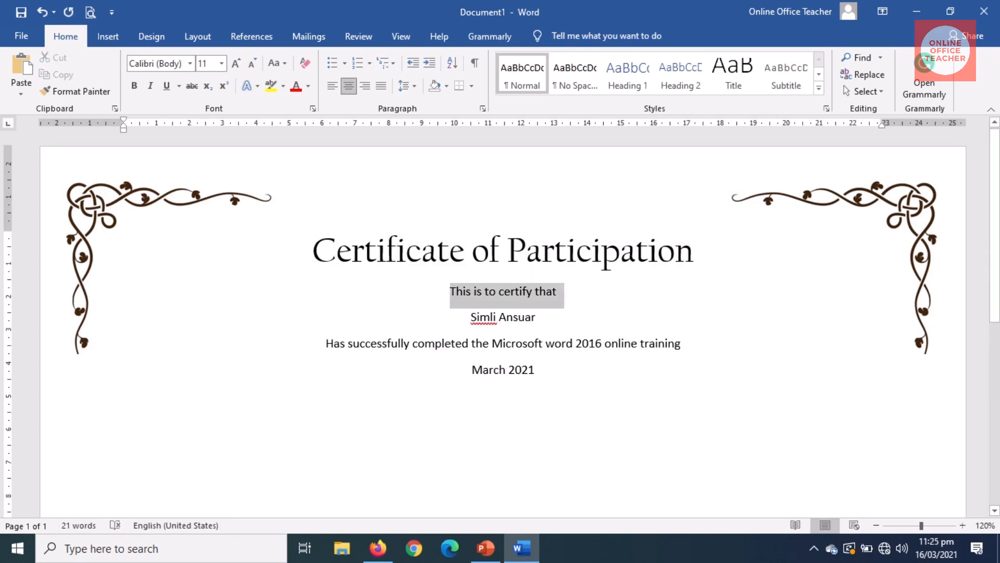
Step: Set the 'This is to certify that' line in Monotype Corsiva and grow it to 14 pt
{"action": "left_click", "coordinate": [484, 291]}
{"action": "left_click_drag", "start_coordinate": [461, 287], "coordinate": [574, 286]}
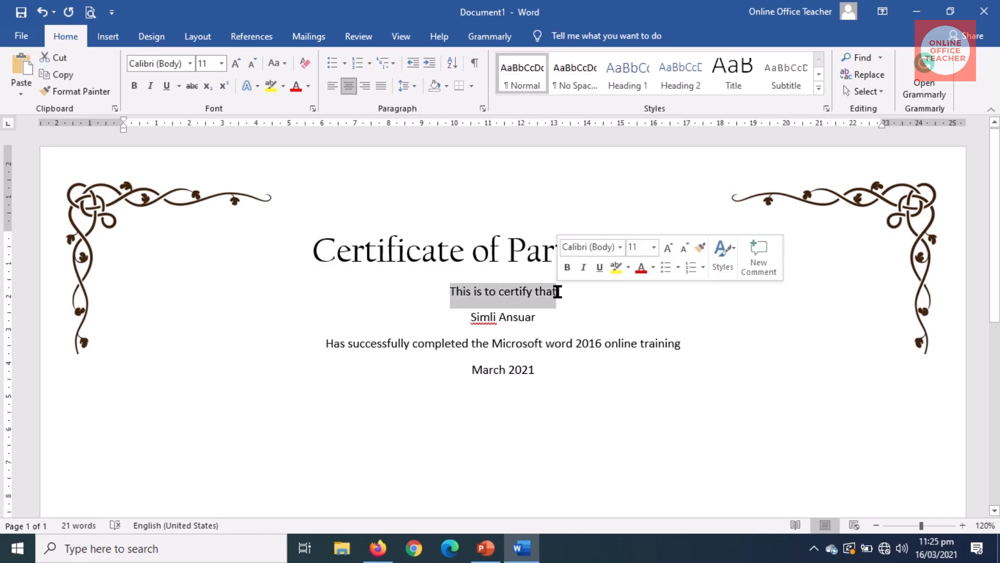
{"action": "left_click", "coordinate": [189, 63]}
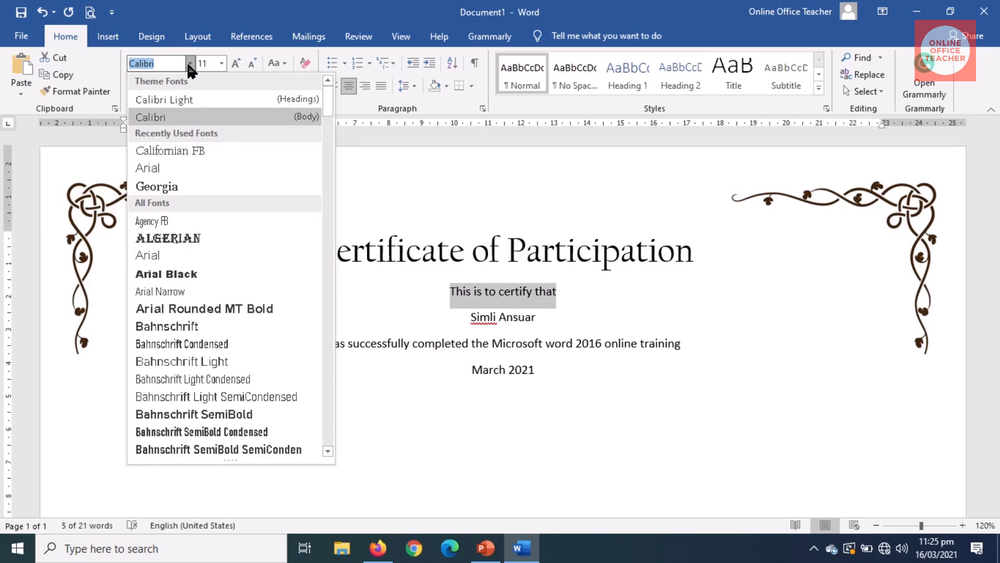
{"action": "type", "text": "Monotype Cor"}
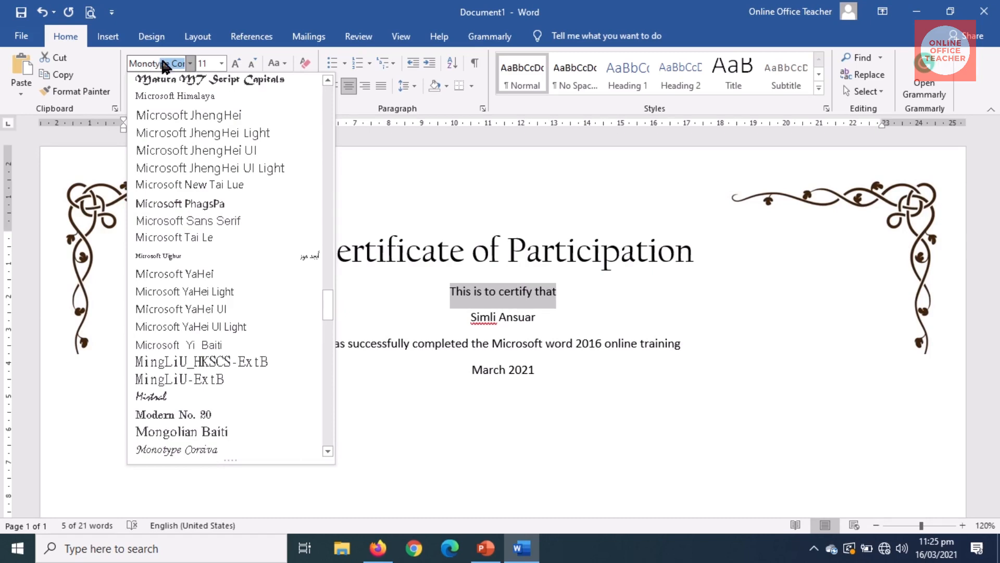
{"action": "left_click", "coordinate": [191, 450]}
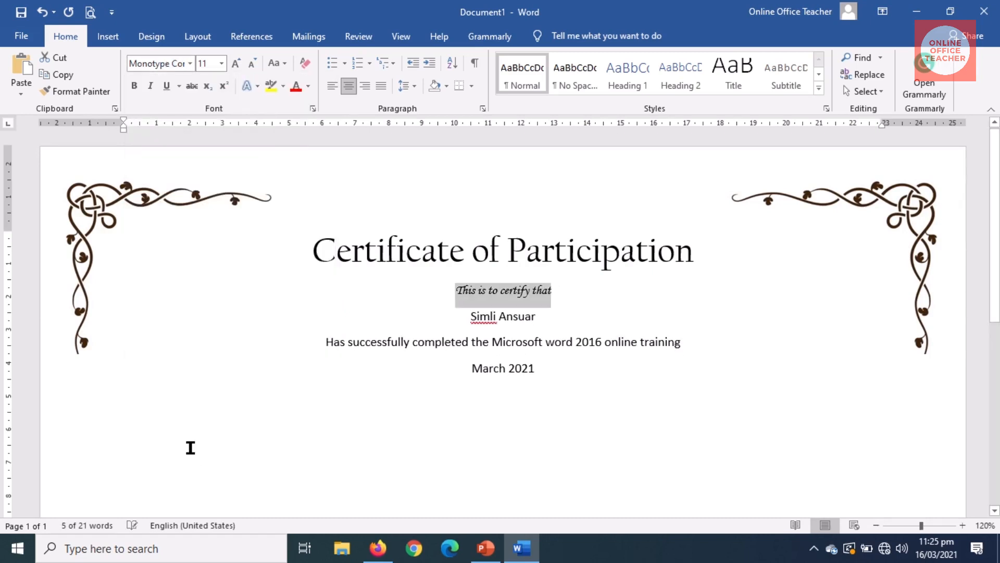
{"action": "left_click", "coordinate": [236, 62]}
{"action": "left_click", "coordinate": [236, 61]}
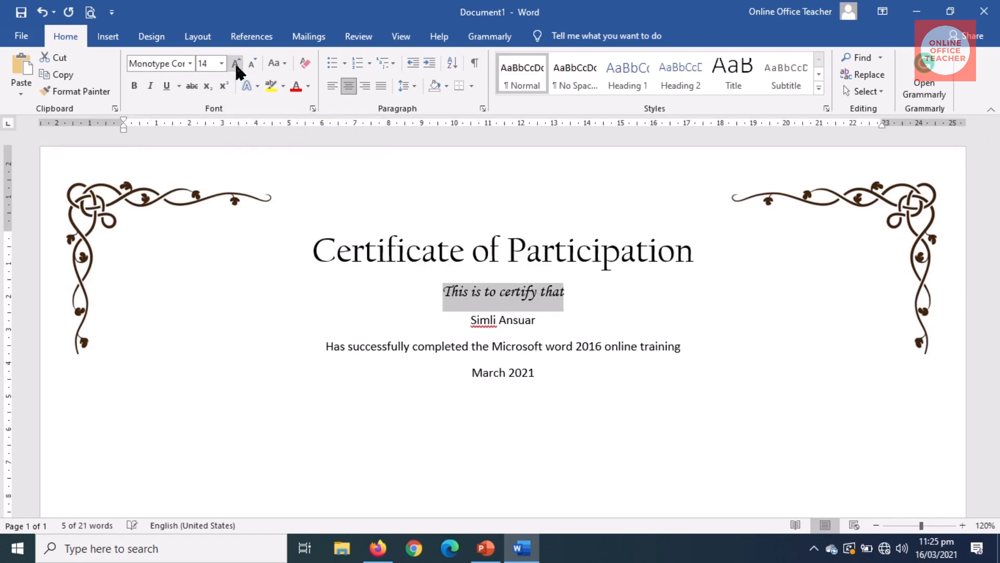
{"action": "left_click", "coordinate": [235, 62]}
{"action": "left_click", "coordinate": [236, 62]}
{"action": "left_click", "coordinate": [236, 61]}
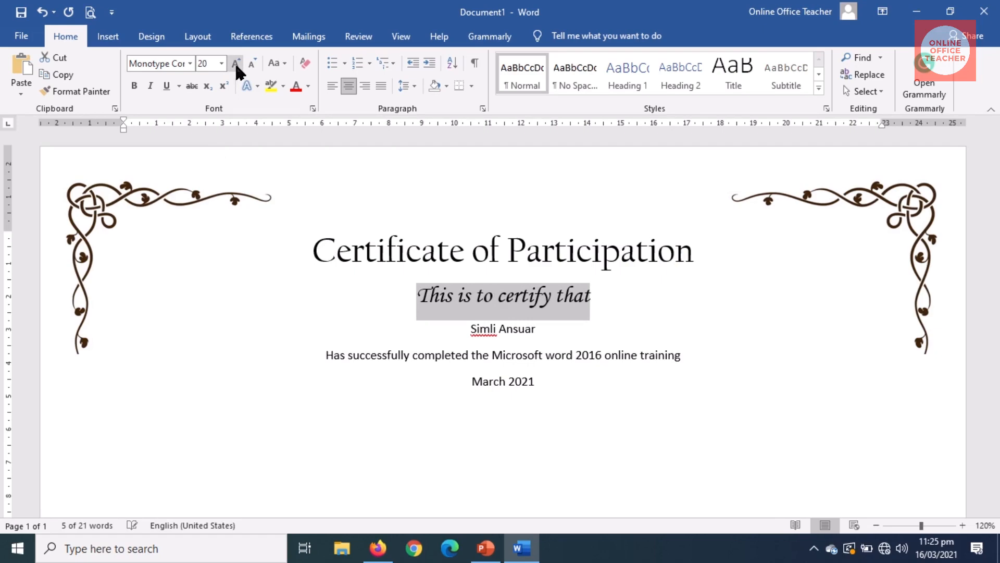
Step: Set the recipient's name in Arial Black, enlarged to 26 pt
{"action": "triple_click", "coordinate": [488, 330]}
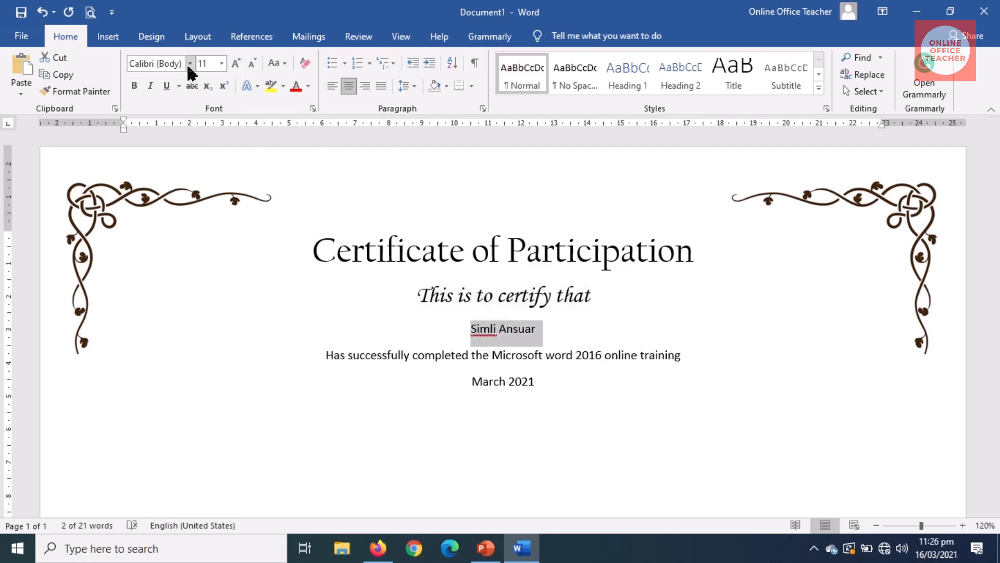
{"action": "left_click", "coordinate": [190, 63]}
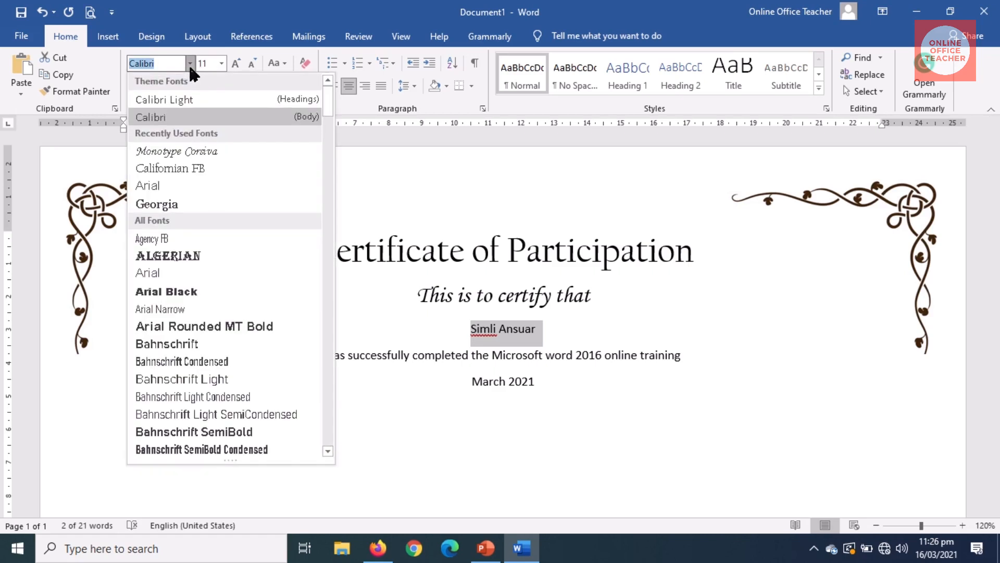
{"action": "left_click", "coordinate": [188, 291]}
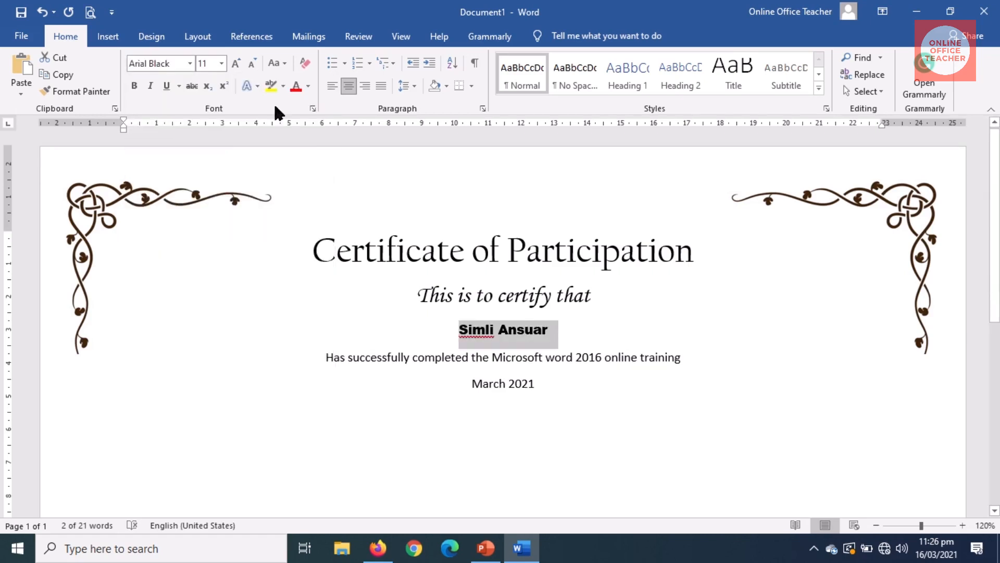
{"action": "left_click", "coordinate": [236, 62]}
{"action": "left_click", "coordinate": [236, 61]}
{"action": "left_click", "coordinate": [236, 62]}
{"action": "left_click", "coordinate": [236, 62]}
{"action": "left_click", "coordinate": [236, 61]}
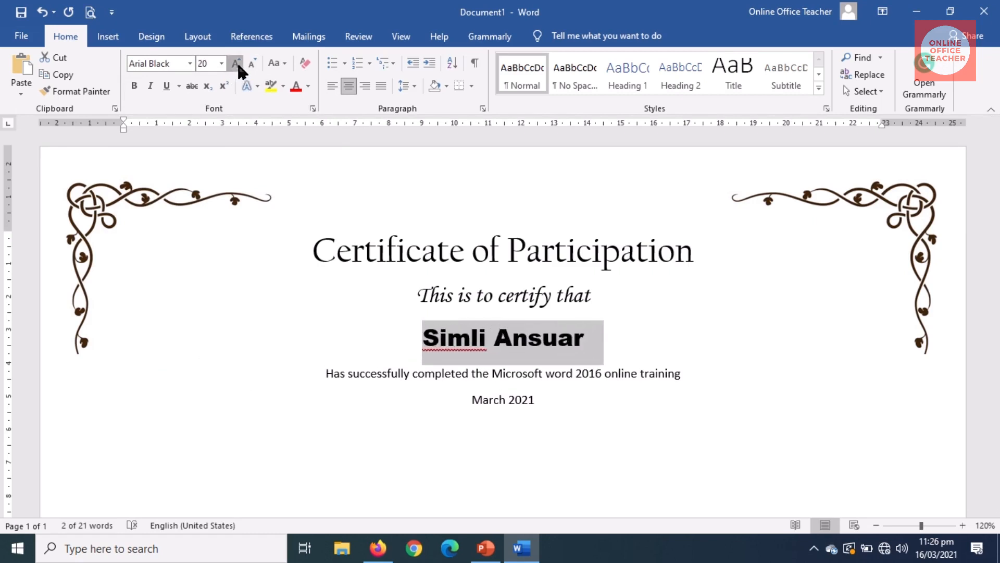
{"action": "left_click", "coordinate": [236, 61]}
{"action": "left_click", "coordinate": [237, 61]}
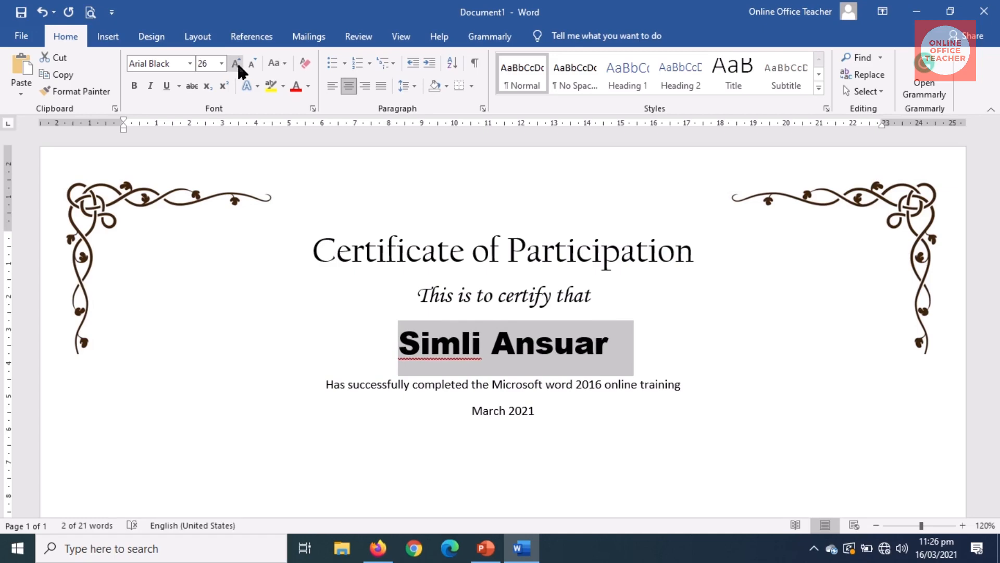
Step: Change the completion sentence and the March 2021 date line to UPPERCASE
{"action": "left_click_drag", "start_coordinate": [326, 386], "coordinate": [682, 391]}
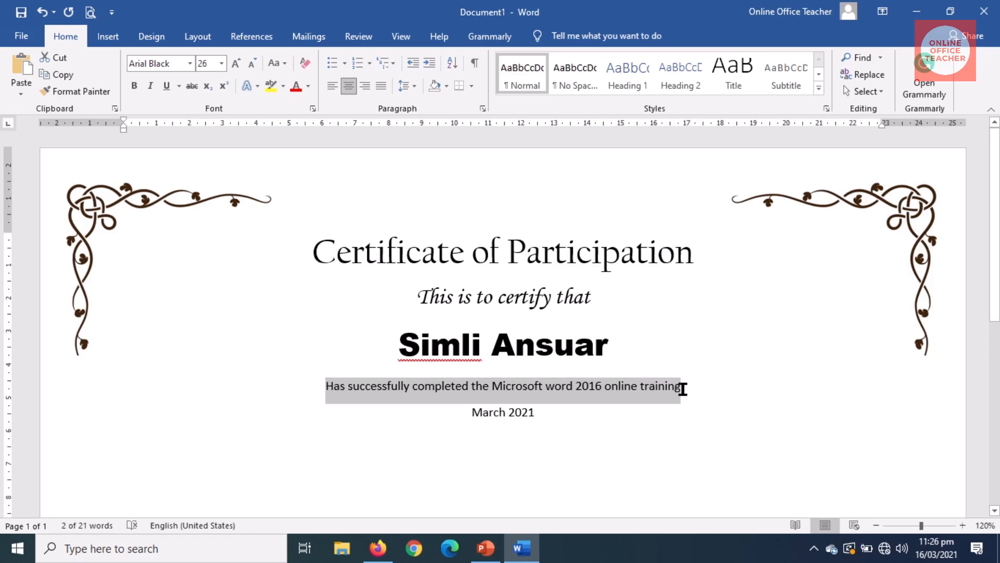
{"action": "left_click", "coordinate": [273, 63]}
{"action": "left_click", "coordinate": [300, 116]}
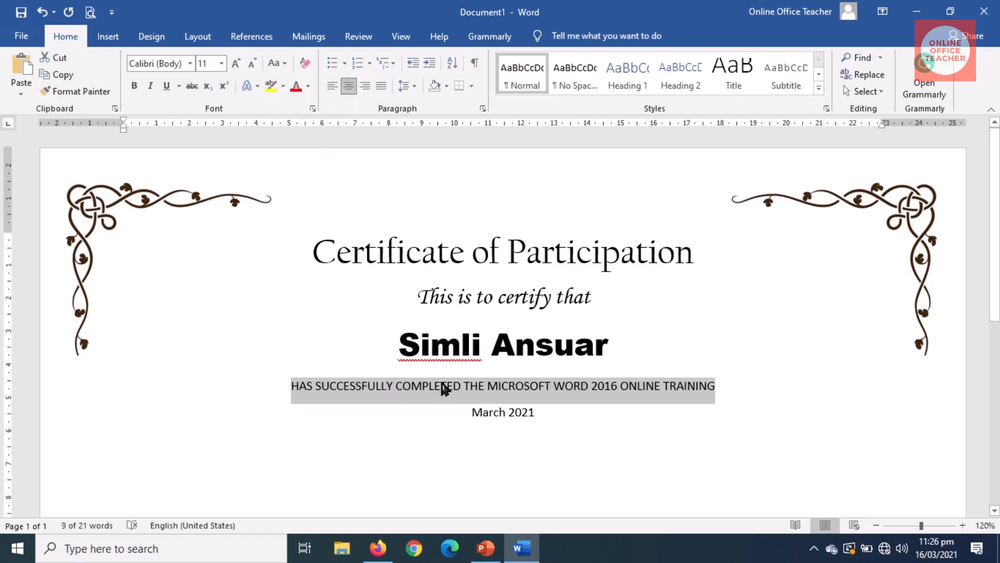
{"action": "left_click_drag", "start_coordinate": [472, 413], "coordinate": [531, 413]}
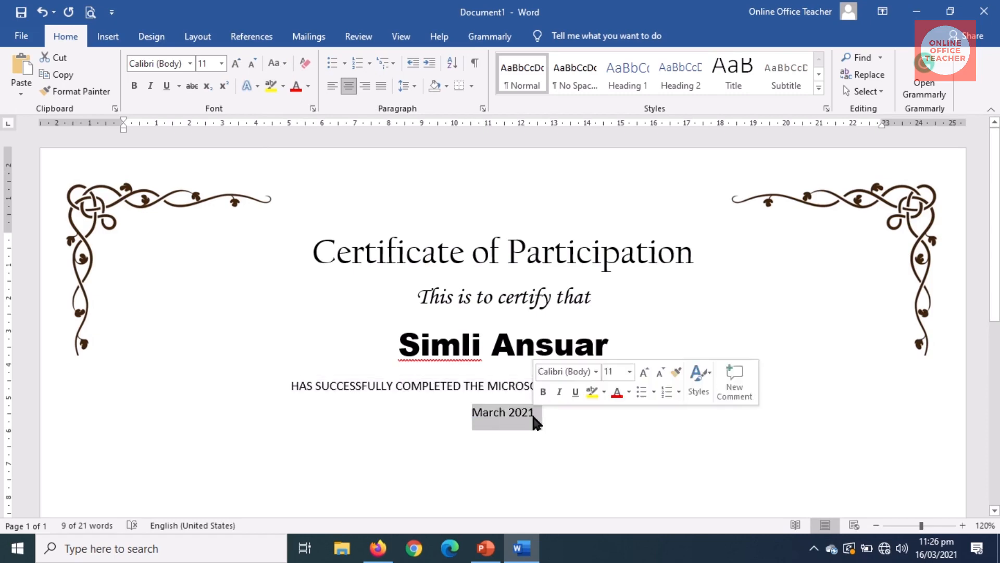
{"action": "left_click", "coordinate": [273, 65]}
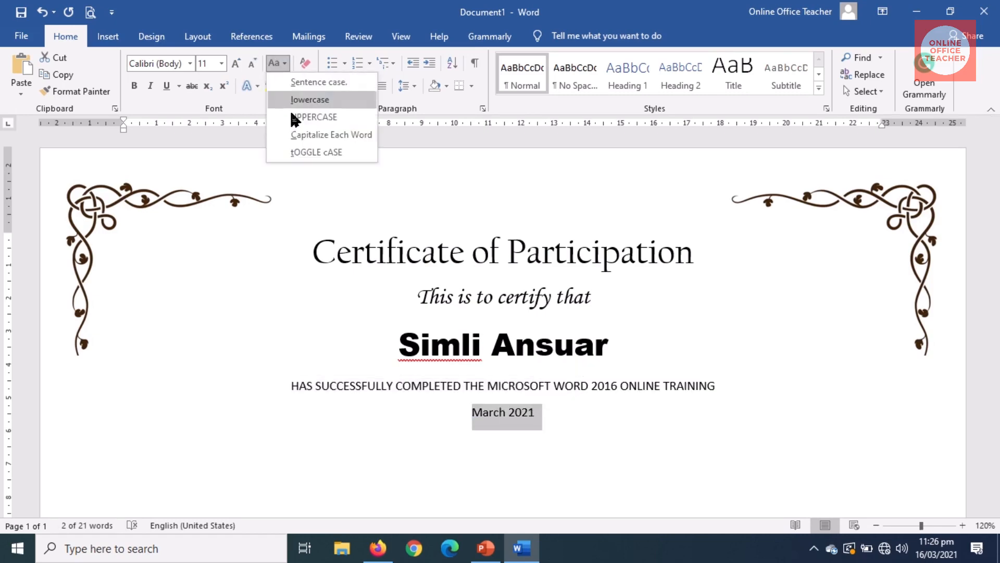
{"action": "left_click", "coordinate": [301, 115]}
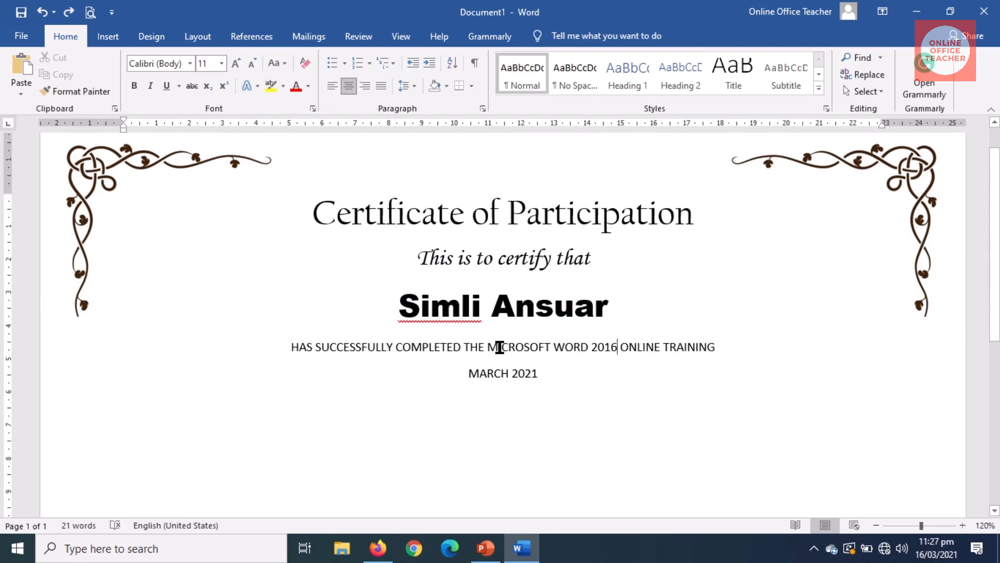
Step: Insert blank space above the 'This is to certify that' line
{"action": "left_click", "coordinate": [417, 258]}
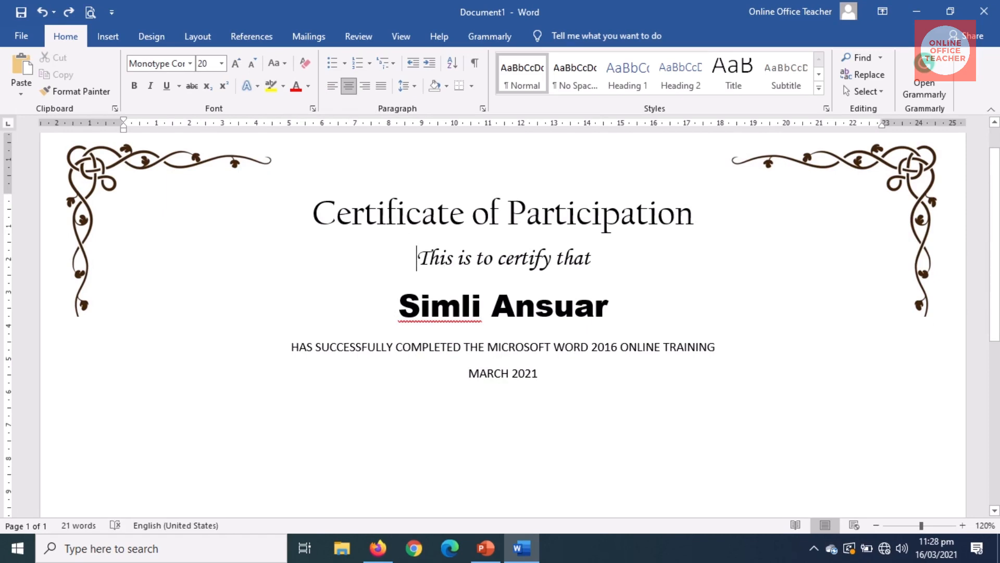
{"action": "key", "text": "Return"}
{"action": "key", "text": "Down"}
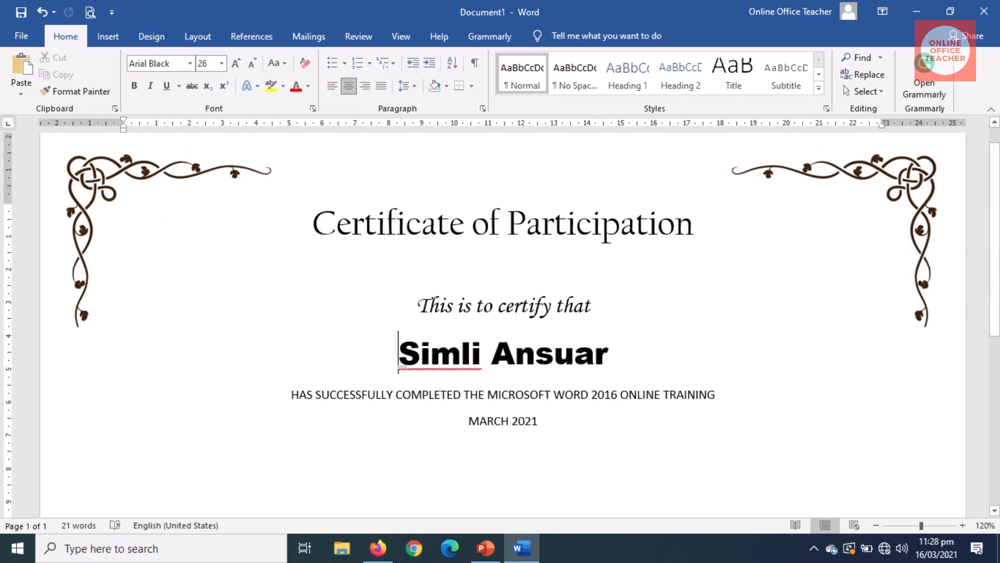
Step: Add a blank line above the recipient's name
{"action": "key", "text": "Return"}
{"action": "key", "text": "Up"}
{"action": "scroll", "coordinate": [537, 406], "scroll_direction": "down", "scroll_amount": 3}
{"action": "scroll", "coordinate": [537, 406], "scroll_direction": "up", "scroll_amount": 2}
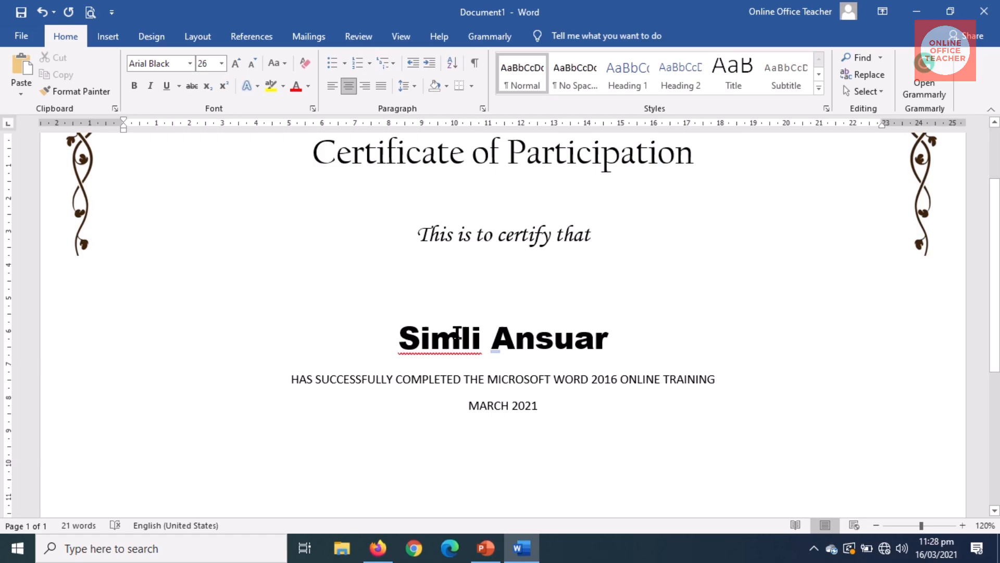
Step: Draw a straight horizontal line beneath the recipient's name, spanning the training sentence width
{"action": "left_click", "coordinate": [107, 37]}
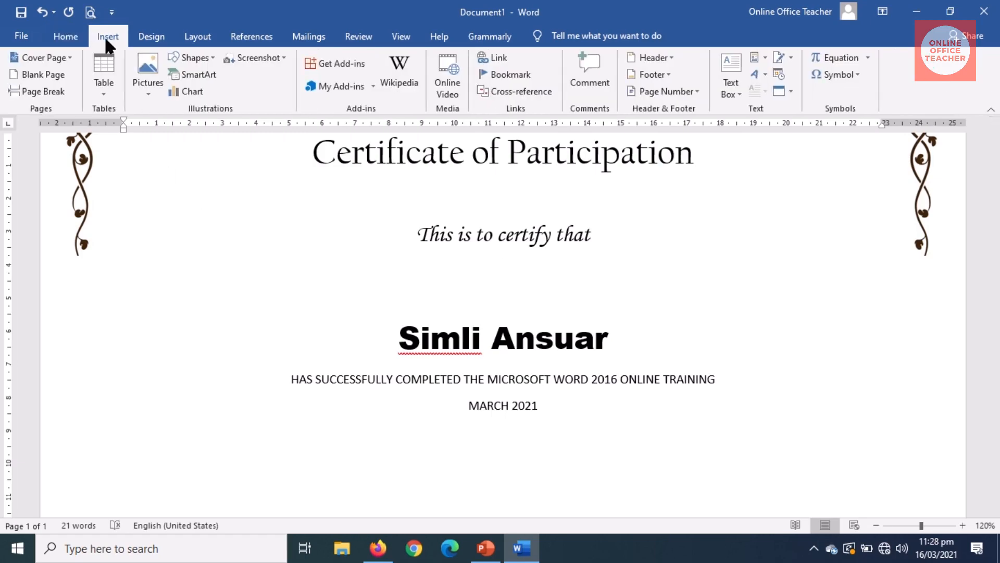
{"action": "left_click", "coordinate": [186, 57]}
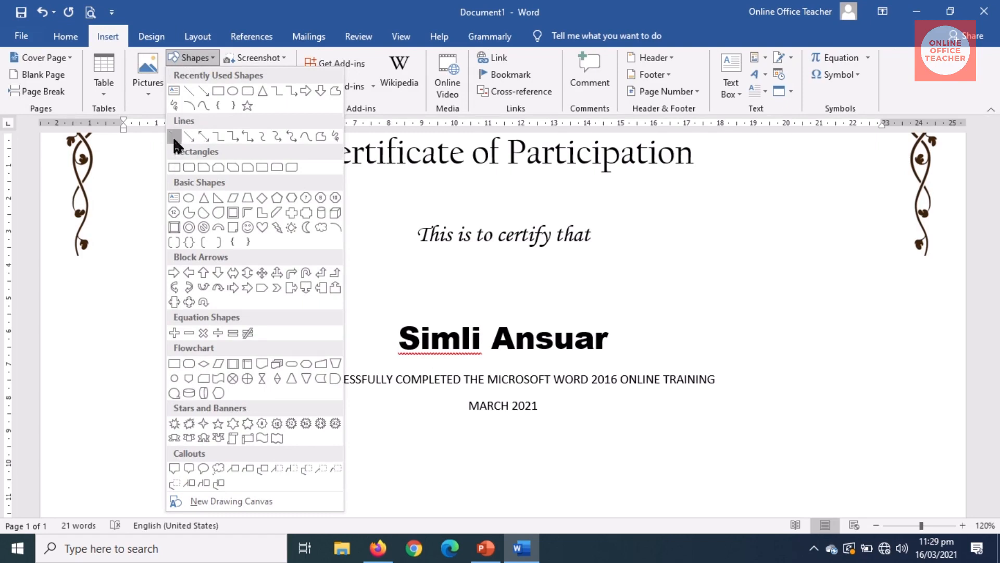
{"action": "left_click", "coordinate": [173, 136]}
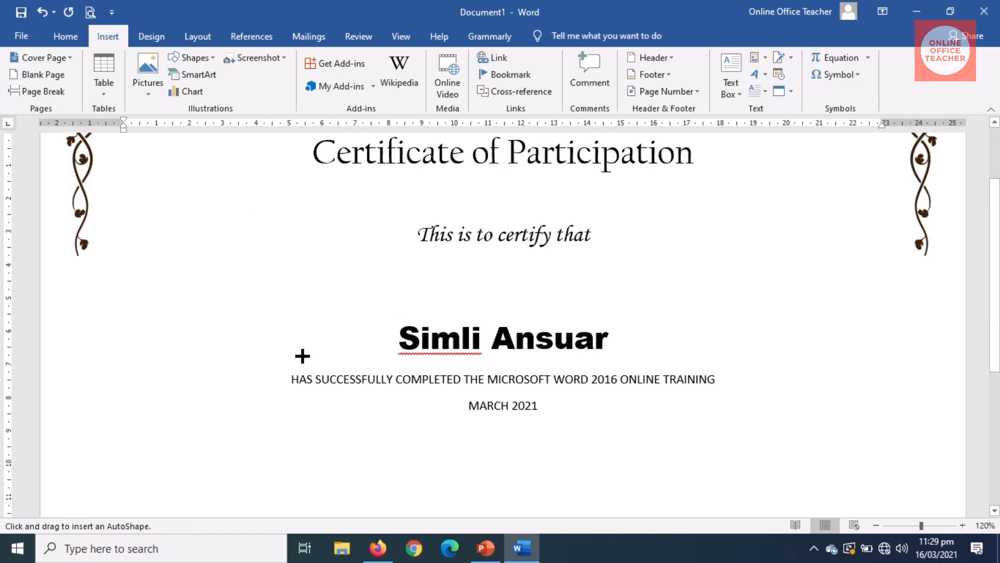
{"action": "mouse_move", "coordinate": [301, 357]}
{"action": "left_mouse_down"}
{"action": "mouse_move", "coordinate": [538, 370]}
{"action": "mouse_move", "coordinate": [702, 357]}
{"action": "left_mouse_up"}
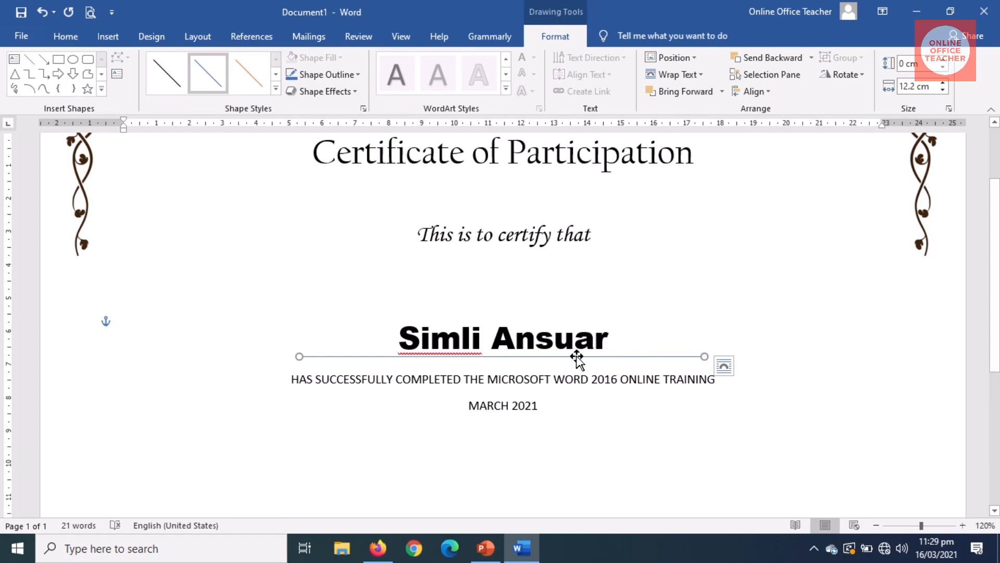
{"action": "left_click", "coordinate": [696, 295]}
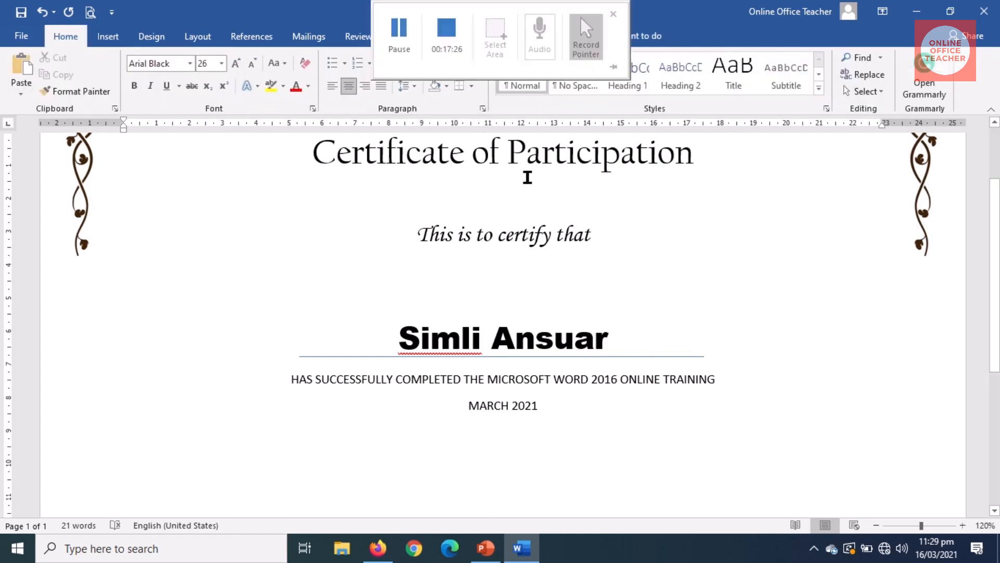
{"action": "left_click", "coordinate": [660, 356]}
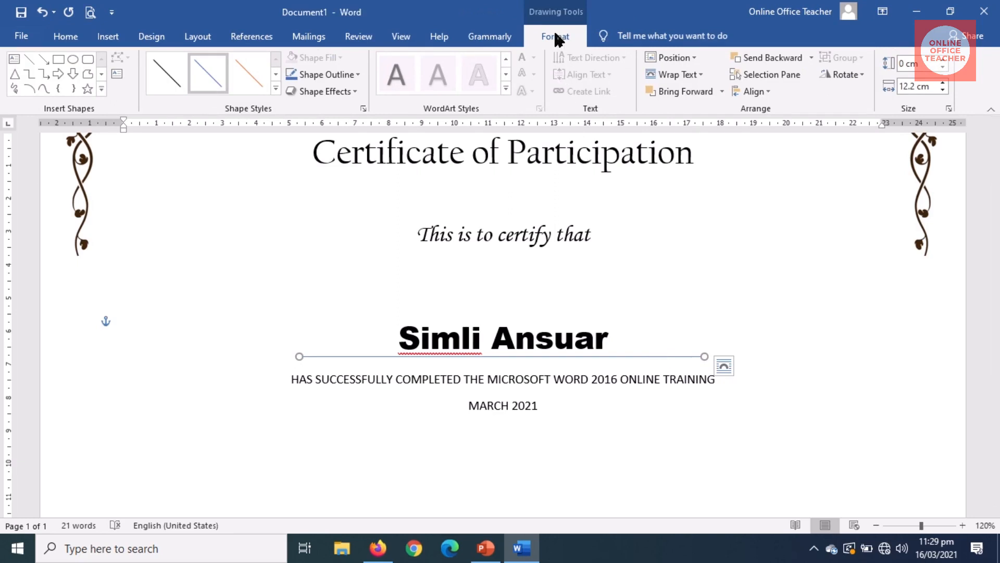
Step: Make the name underline black with a 1½ pt weight
{"action": "left_click", "coordinate": [342, 78]}
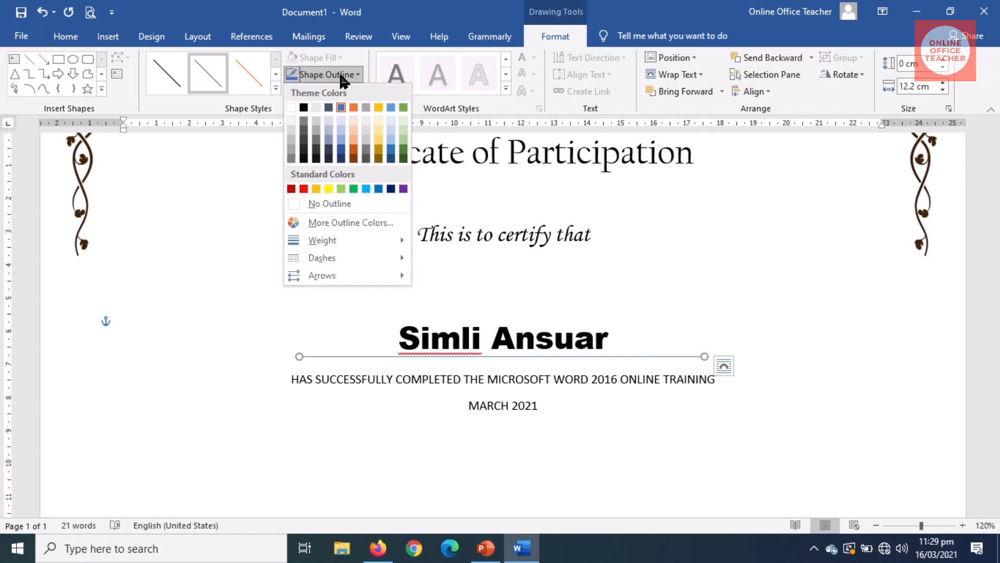
{"action": "left_click", "coordinate": [303, 107]}
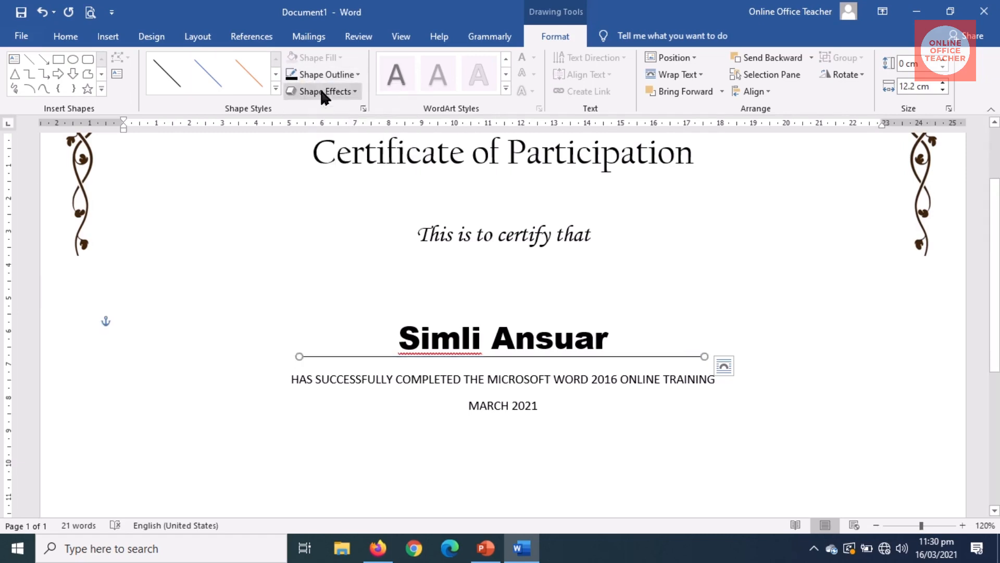
{"action": "left_click", "coordinate": [337, 75]}
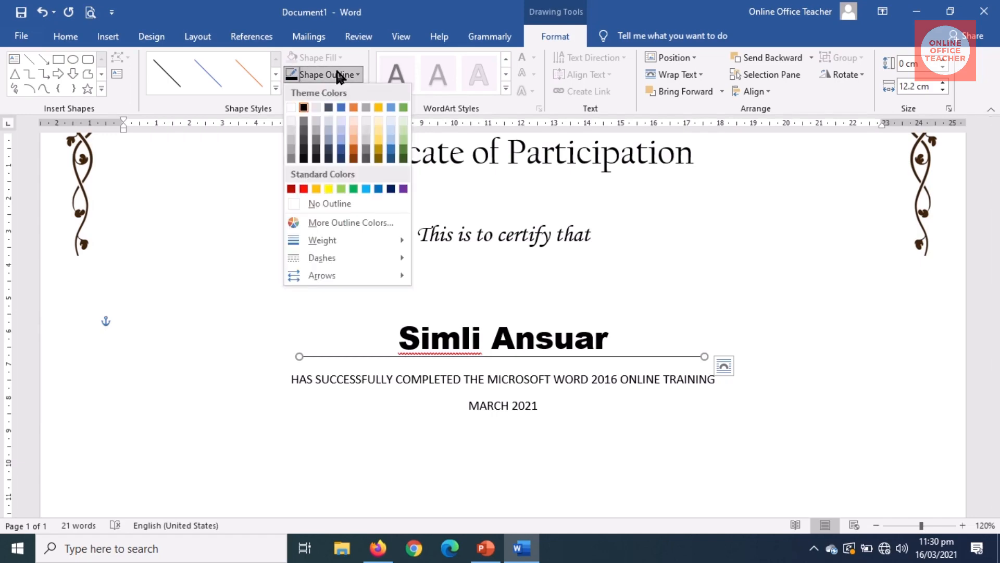
{"action": "mouse_move", "coordinate": [341, 243]}
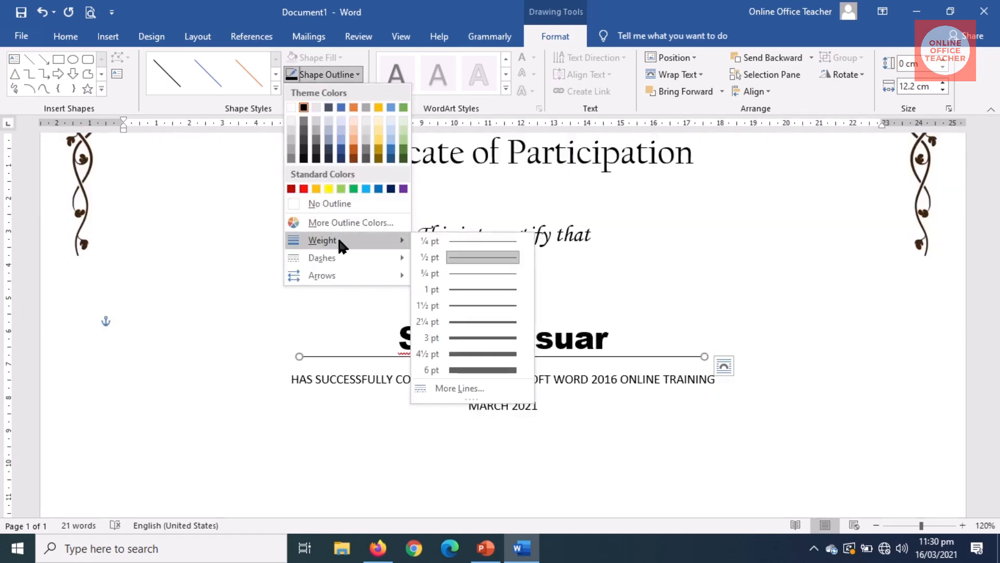
{"action": "left_click", "coordinate": [477, 311]}
Step: Zoom the page out to 100%
{"action": "scroll", "coordinate": [951, 515], "scroll_direction": "down", "scroll_amount": 5}
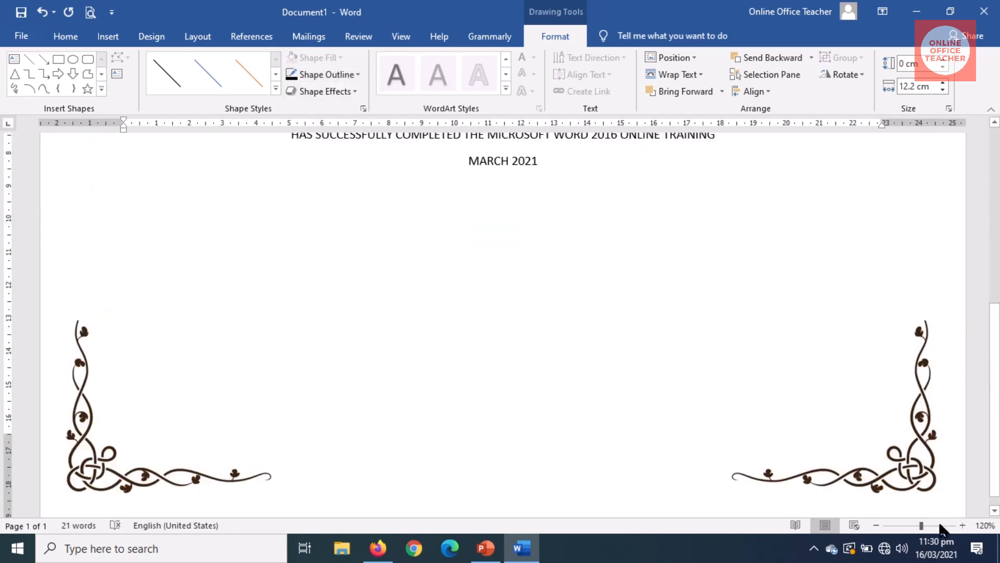
{"action": "left_click", "coordinate": [876, 525]}
{"action": "left_click", "coordinate": [876, 526]}
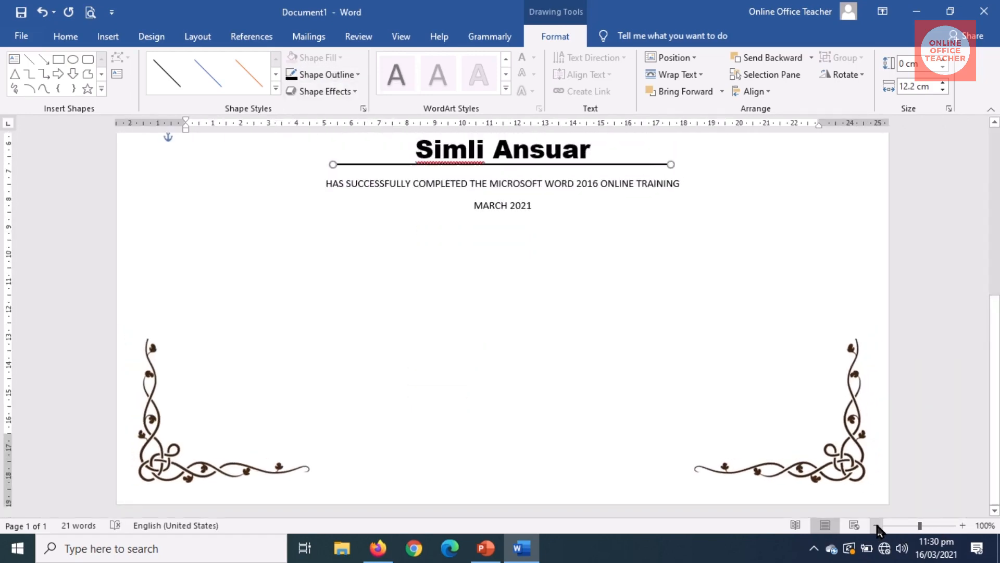
{"action": "scroll", "coordinate": [995, 336], "scroll_direction": "up", "scroll_amount": 3}
{"action": "scroll", "coordinate": [995, 336], "scroll_direction": "down", "scroll_amount": 3}
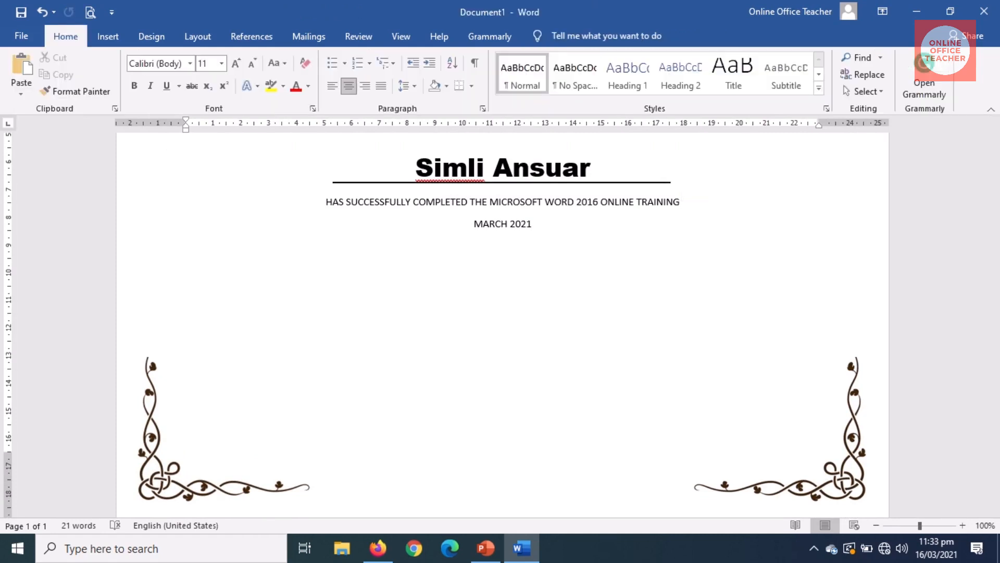
Step: Insert a Simple Text Box and move it beside the lower-left vine corner on page 1
{"action": "left_click", "coordinate": [108, 36]}
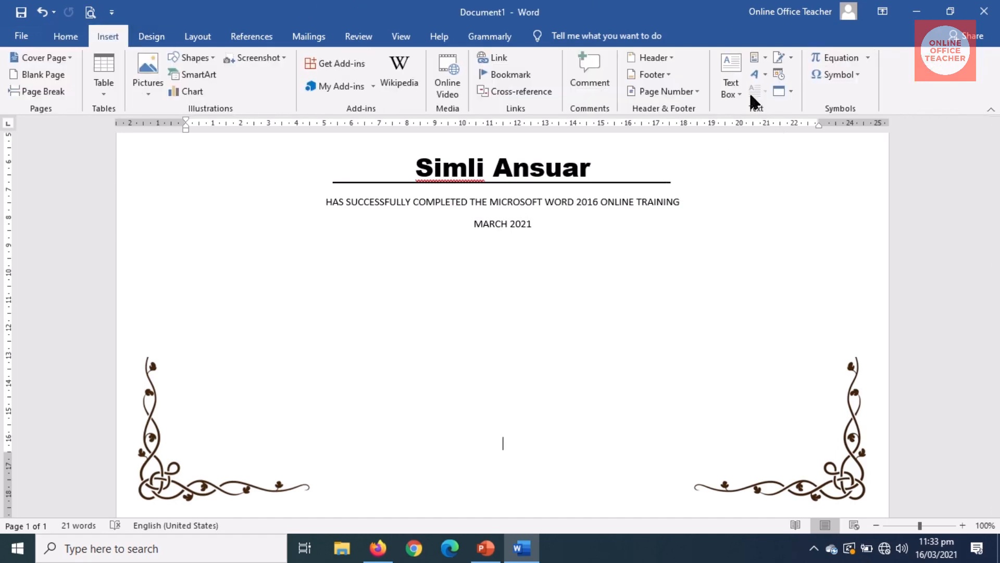
{"action": "left_click", "coordinate": [733, 75]}
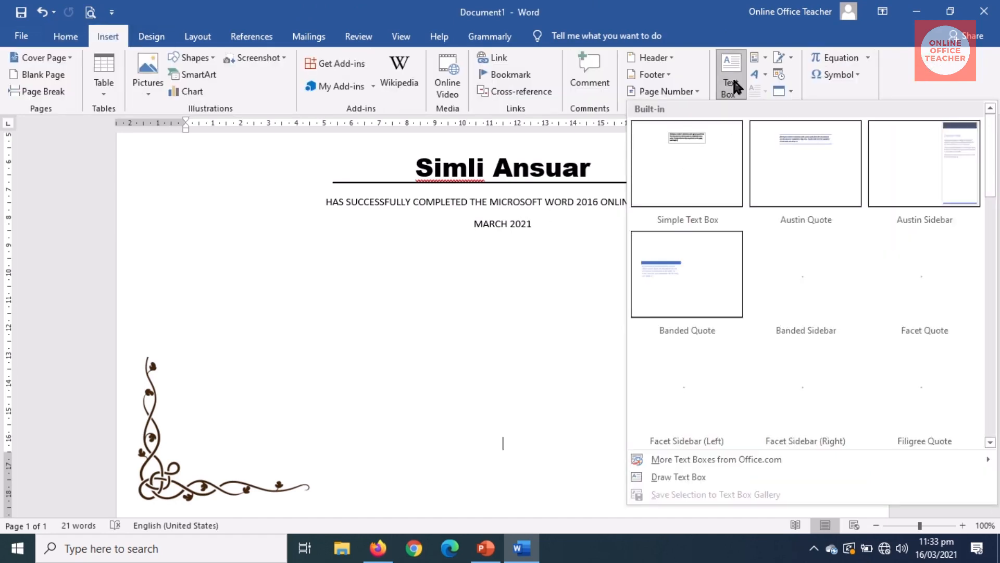
{"action": "left_click", "coordinate": [696, 163]}
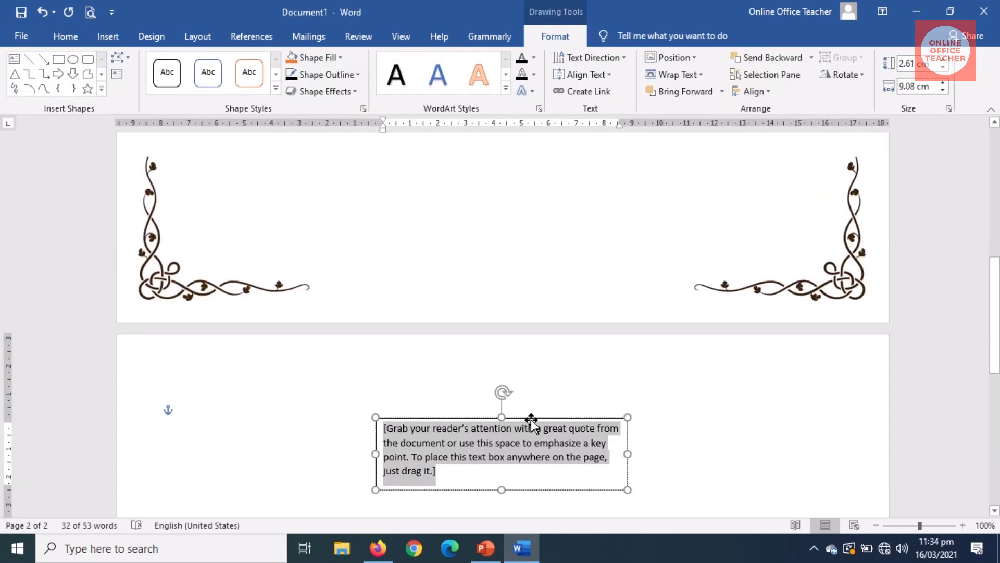
{"action": "left_click_drag", "start_coordinate": [530, 420], "coordinate": [511, 277]}
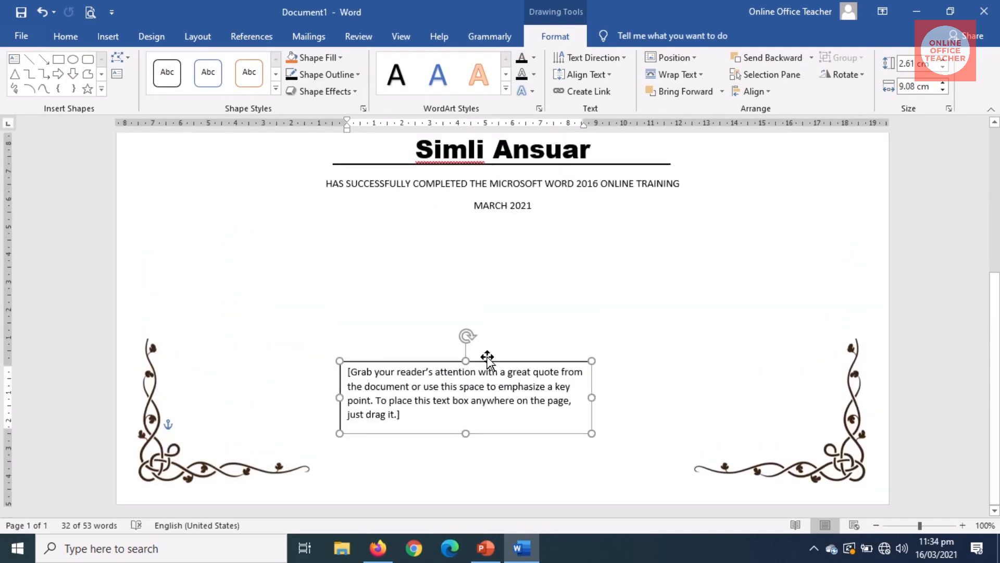
{"action": "left_click_drag", "start_coordinate": [487, 360], "coordinate": [351, 360]}
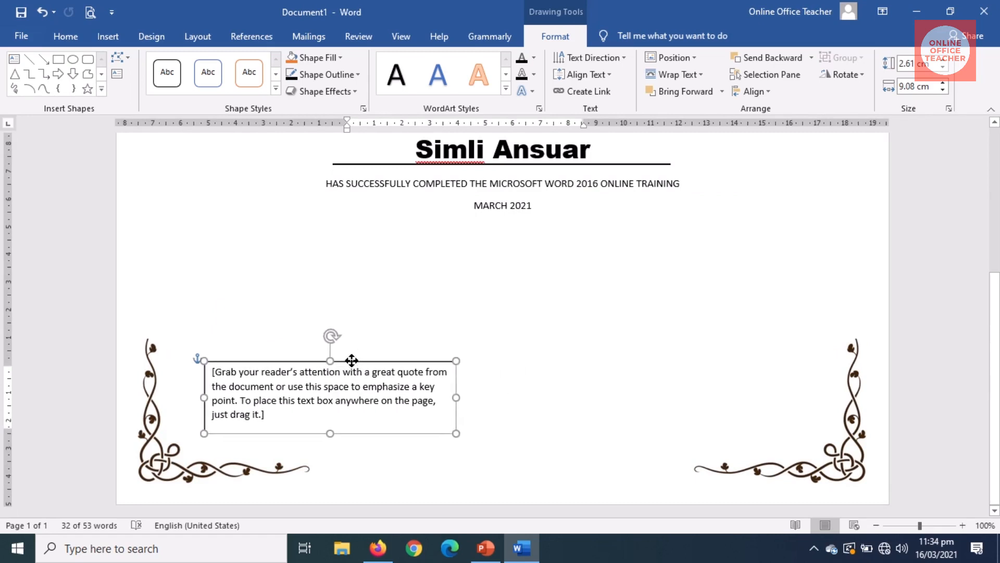
Step: Replace the text box's placeholder text with 'Director Head of Training'
{"action": "left_click", "coordinate": [353, 414]}
{"action": "triple_click", "coordinate": [329, 400]}
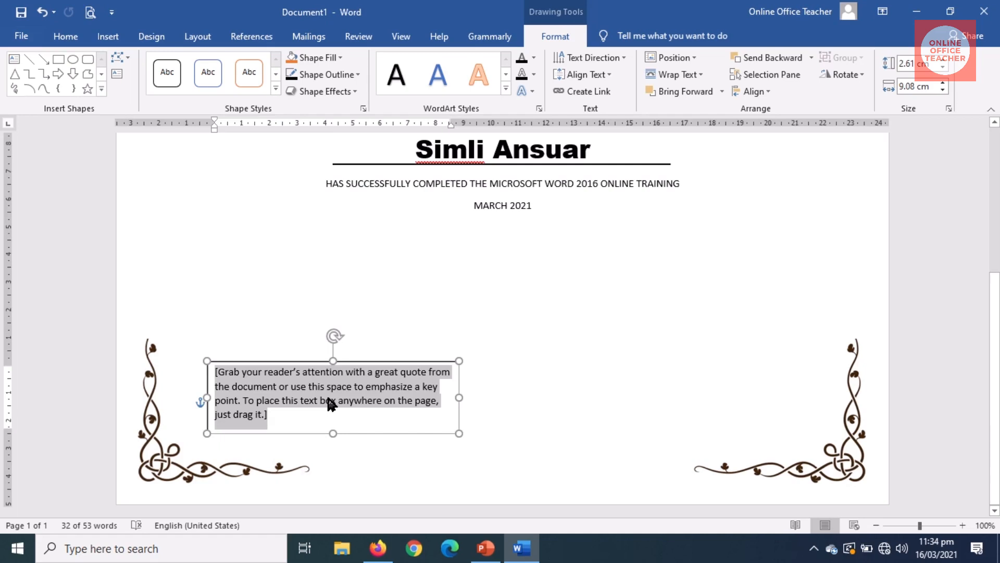
{"action": "type", "text": "Dir"}
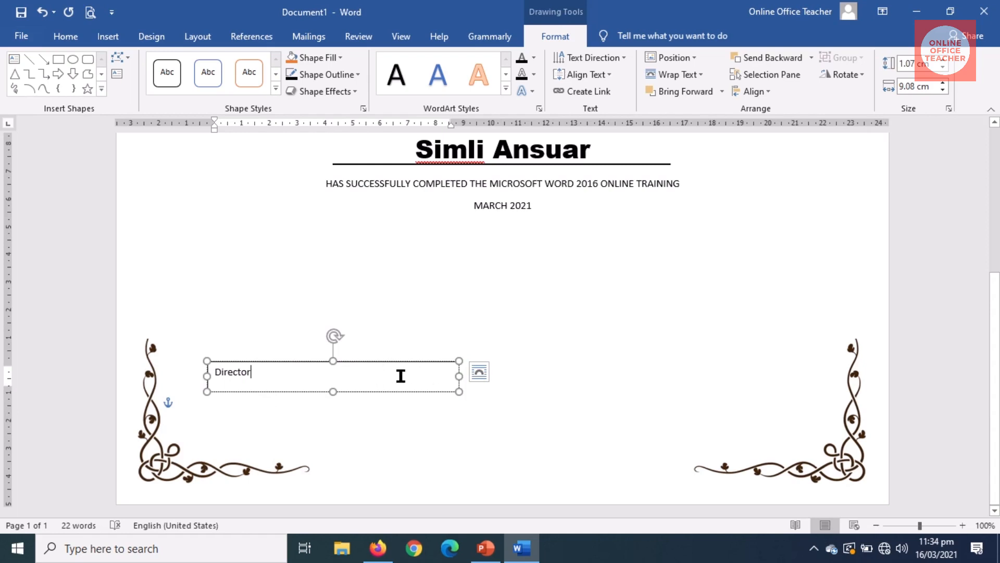
{"action": "type", "text": "ector"}
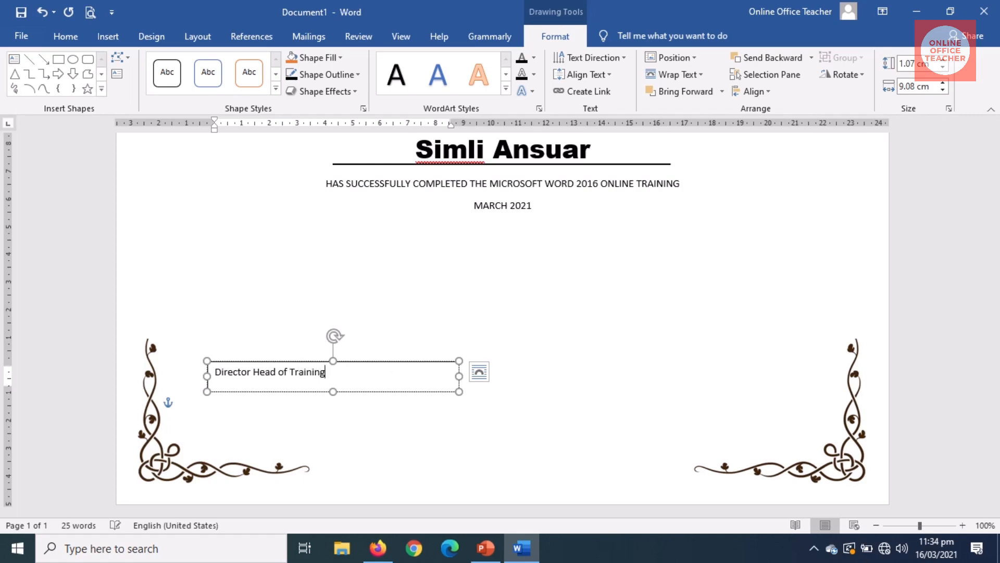
Step: Widen and lower the text box, center its text, and tab Director and Head of Training apart
{"action": "left_click_drag", "start_coordinate": [457, 375], "coordinate": [808, 390]}
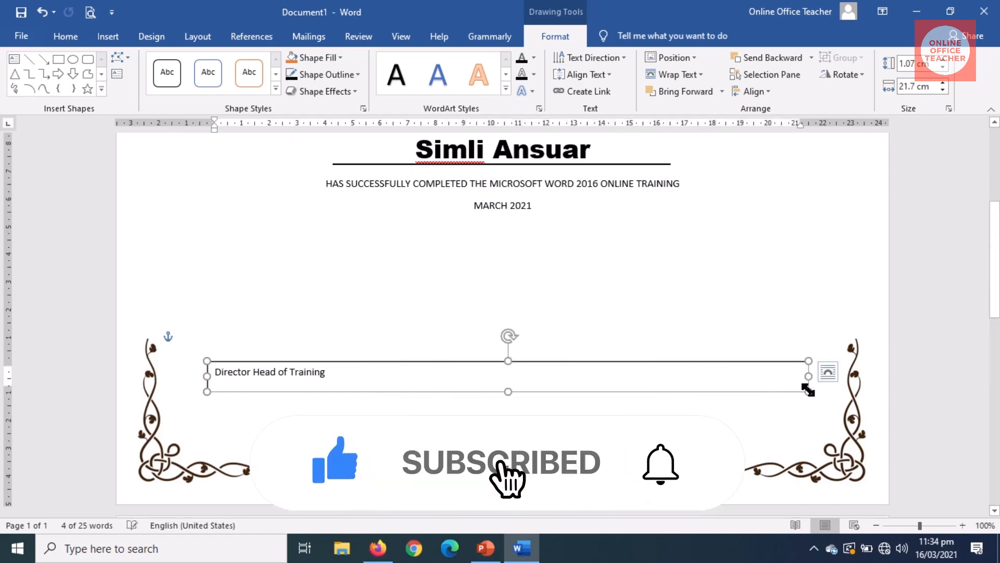
{"action": "left_click_drag", "start_coordinate": [558, 362], "coordinate": [555, 413]}
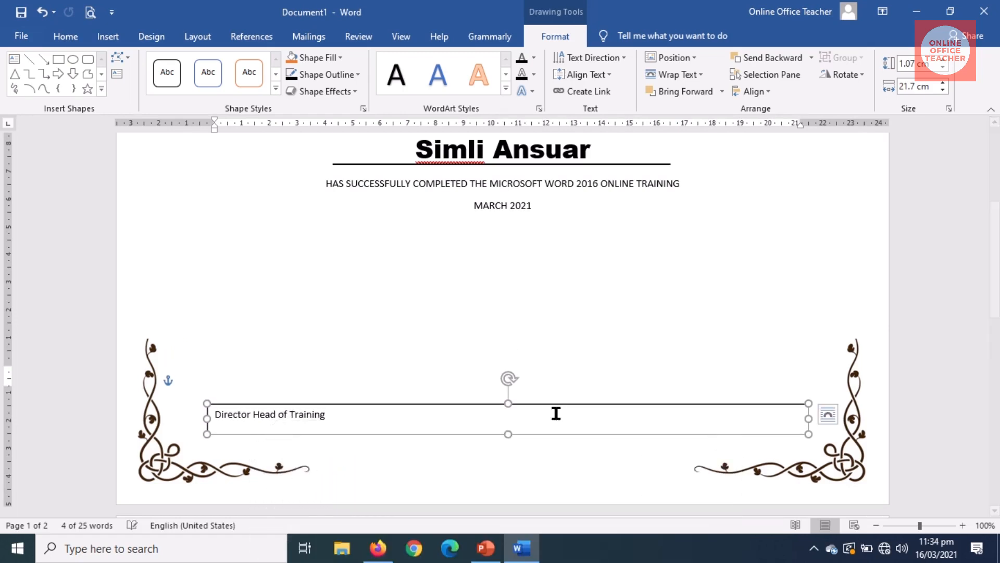
{"action": "left_click", "coordinate": [250, 414]}
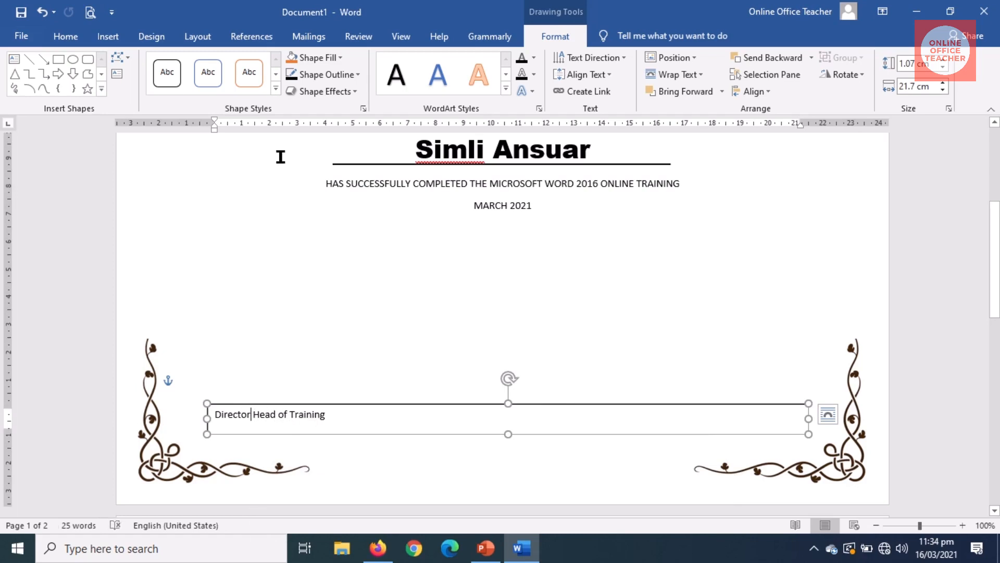
{"action": "left_click", "coordinate": [67, 36]}
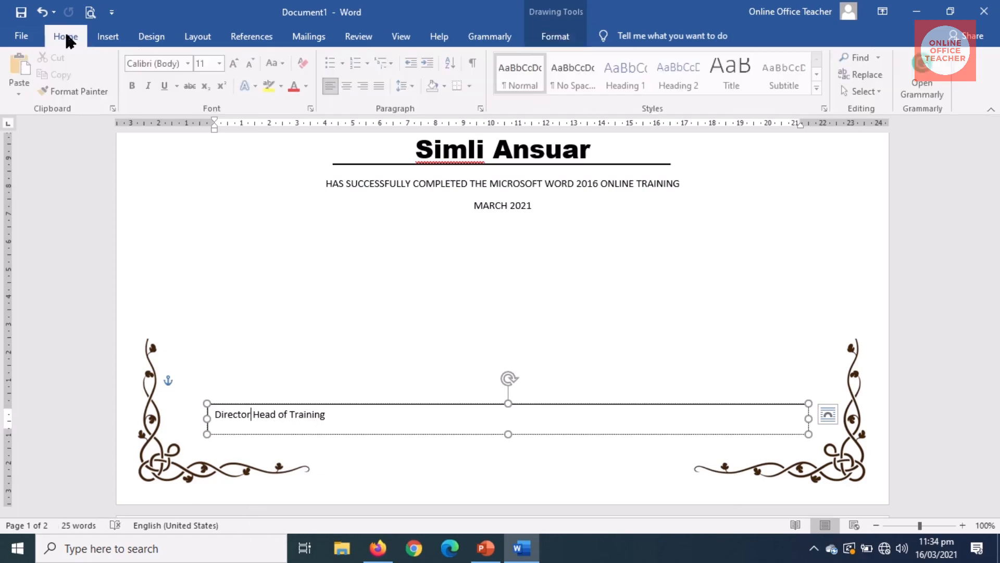
{"action": "left_click", "coordinate": [348, 86]}
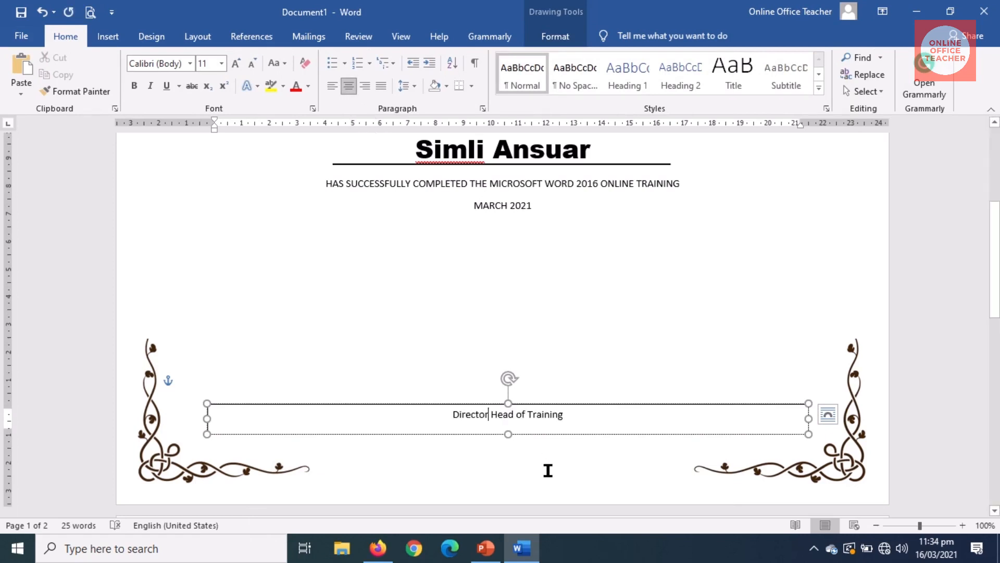
{"action": "key", "text": "Tab"}
{"action": "key", "text": "Tab"}
{"action": "key", "text": "Tab"}
{"action": "key", "text": "Tab"}
{"action": "key", "text": "Tab"}
{"action": "key", "text": "Tab"}
{"action": "key", "text": "Tab"}
{"action": "key", "text": "Tab"}
{"action": "key", "text": "Tab"}
{"action": "key", "text": "Tab"}
{"action": "key", "text": "Tab"}
{"action": "key", "text": "Tab"}
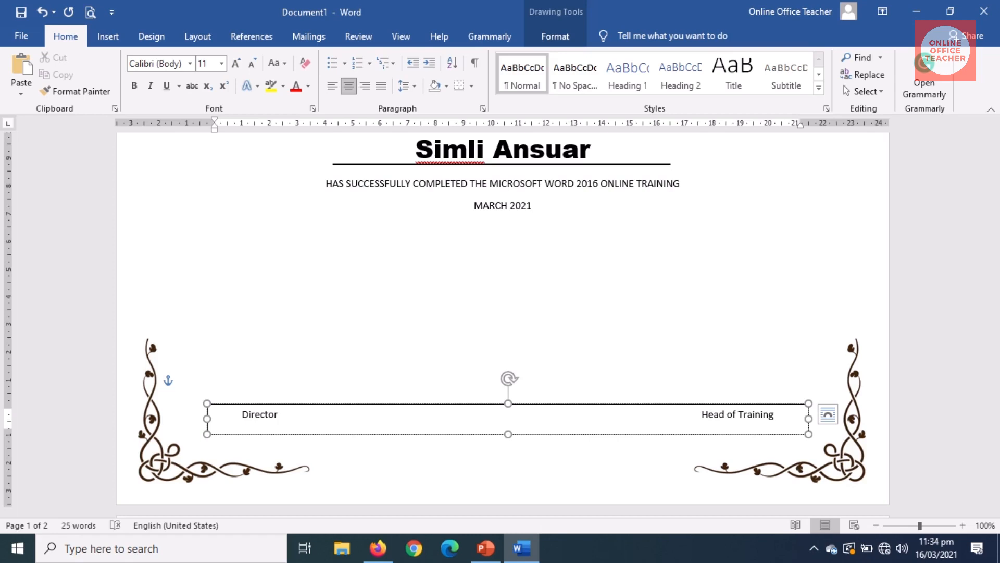
{"action": "key", "text": "Tab"}
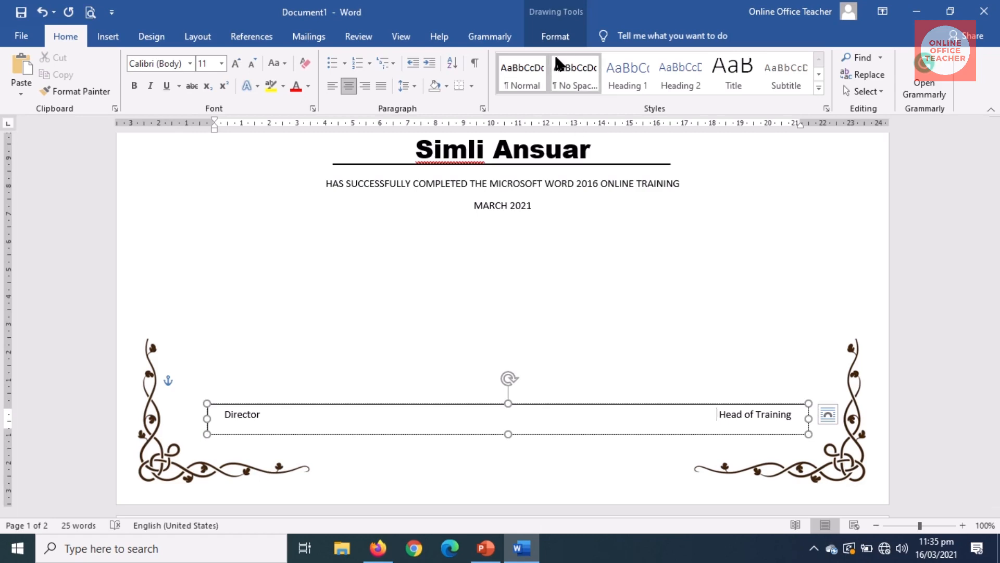
Step: Set the signature text box to No Outline and select its Director and Head of Training text
{"action": "left_click", "coordinate": [552, 37]}
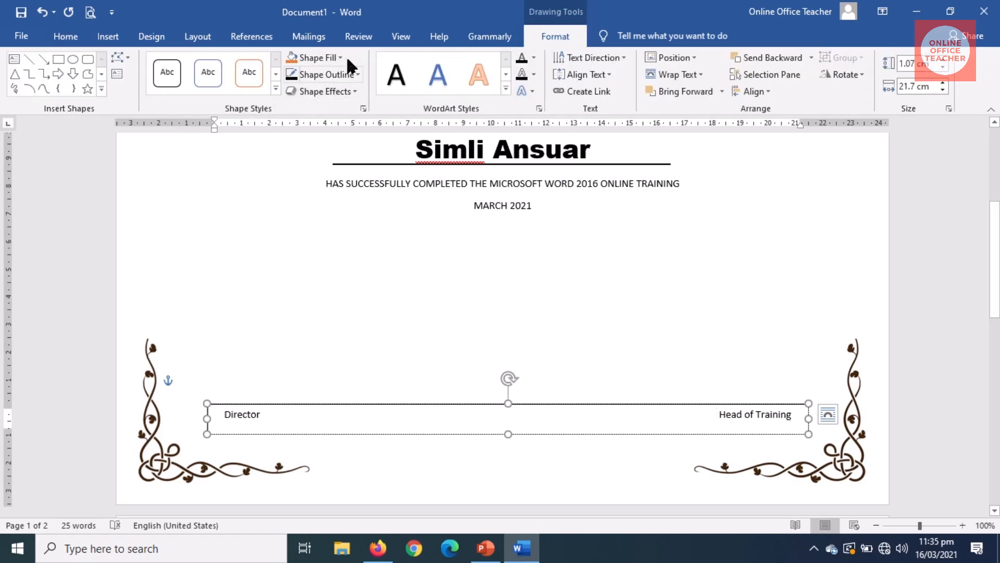
{"action": "left_click", "coordinate": [346, 77]}
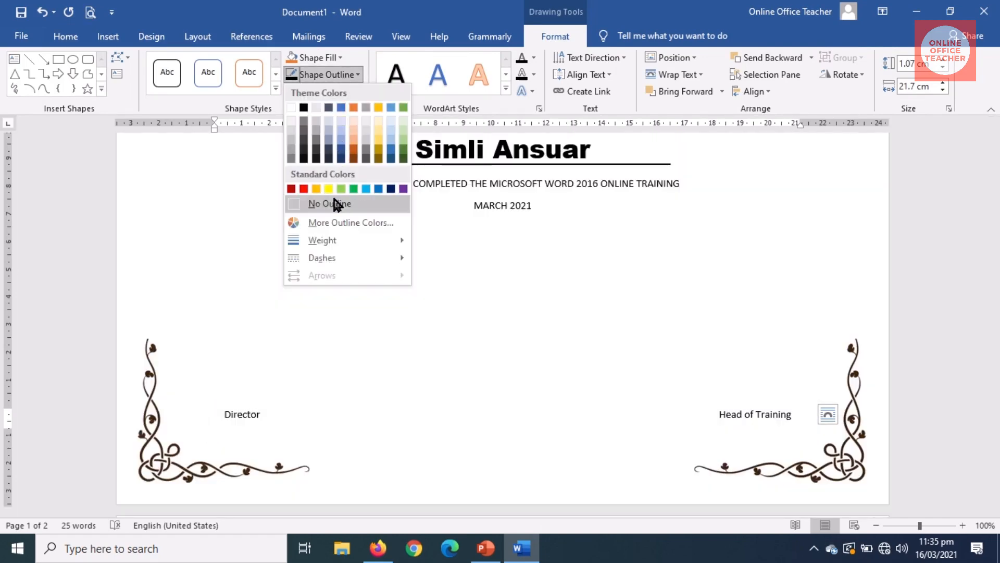
{"action": "left_click", "coordinate": [303, 202]}
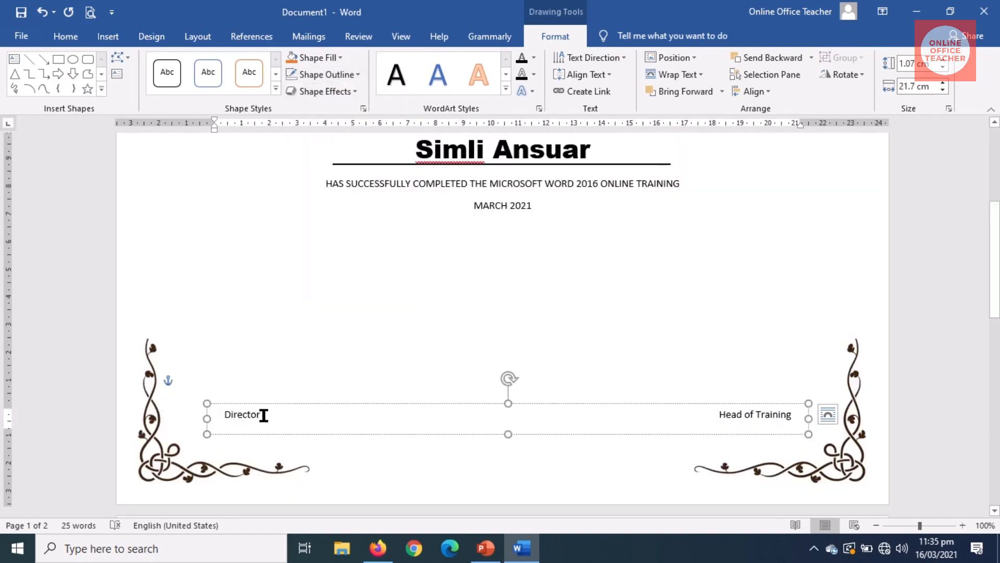
{"action": "left_click_drag", "start_coordinate": [222, 414], "coordinate": [829, 424]}
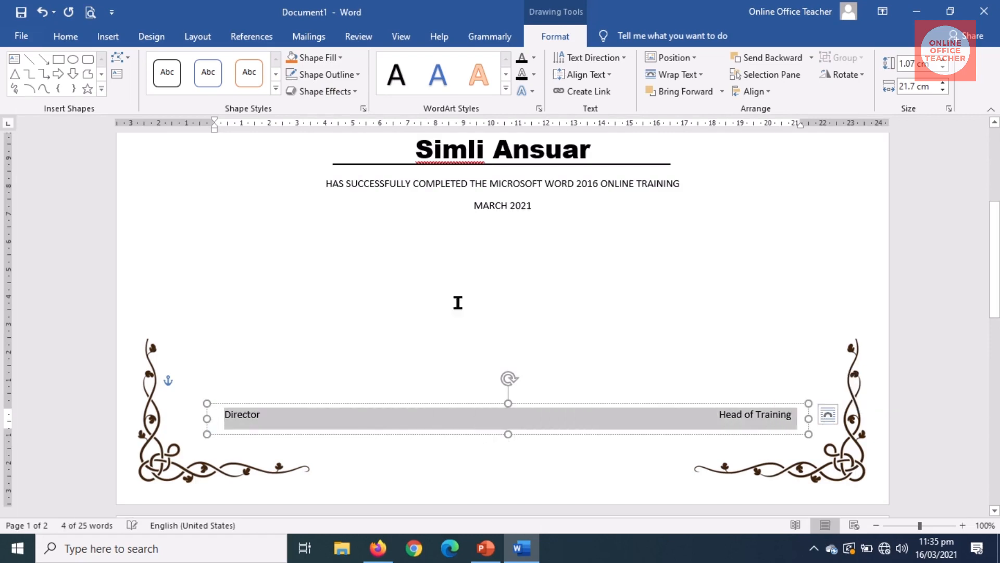
Step: Enlarge the signature labels to 14 pt and delete a space before 'Head of'
{"action": "left_click", "coordinate": [65, 37]}
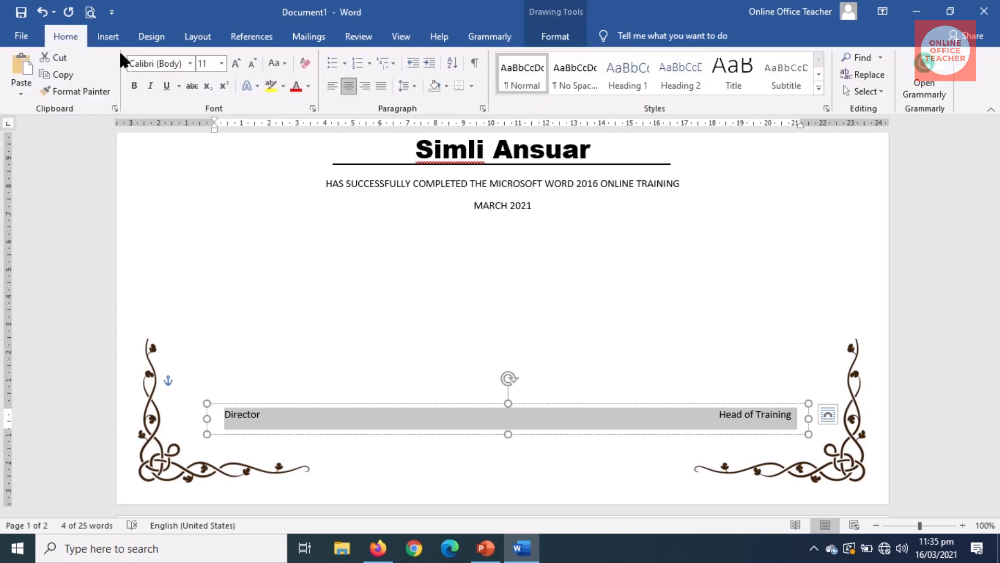
{"action": "left_click", "coordinate": [232, 64]}
{"action": "left_click", "coordinate": [231, 64]}
{"action": "left_click_drag", "start_coordinate": [997, 231], "coordinate": [997, 319]}
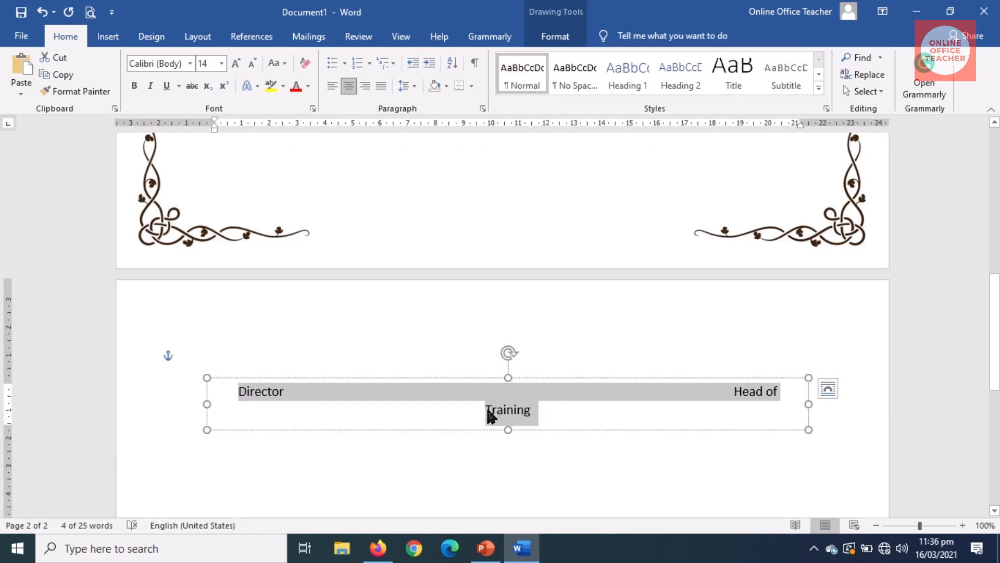
{"action": "left_click", "coordinate": [733, 395]}
{"action": "key", "text": "BackSpace"}
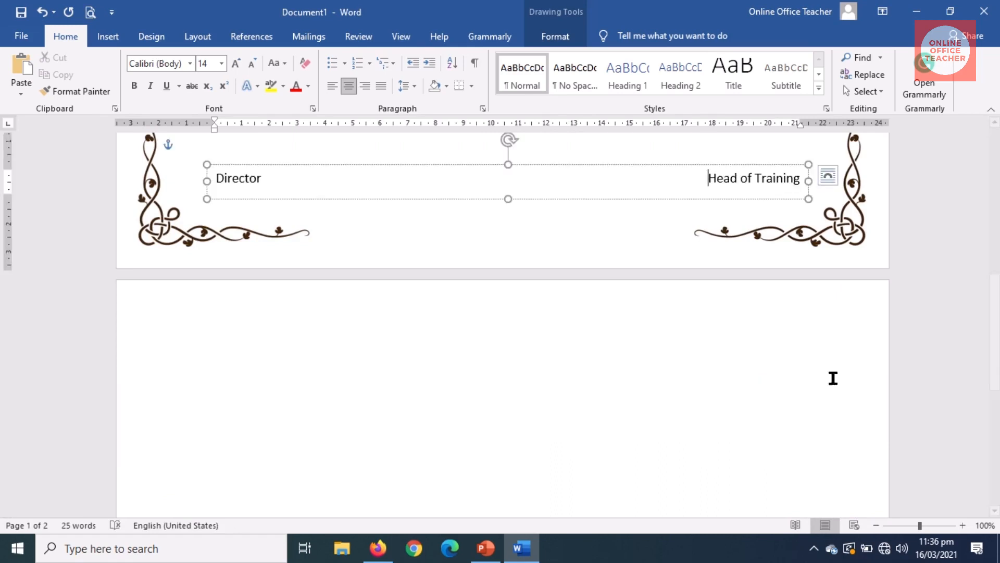
{"action": "scroll", "coordinate": [830, 375], "scroll_direction": "up", "scroll_amount": 3}
Step: Bold Director and Head of Training and delete another space so both fit one line
{"action": "left_click_drag", "start_coordinate": [215, 342], "coordinate": [845, 346]}
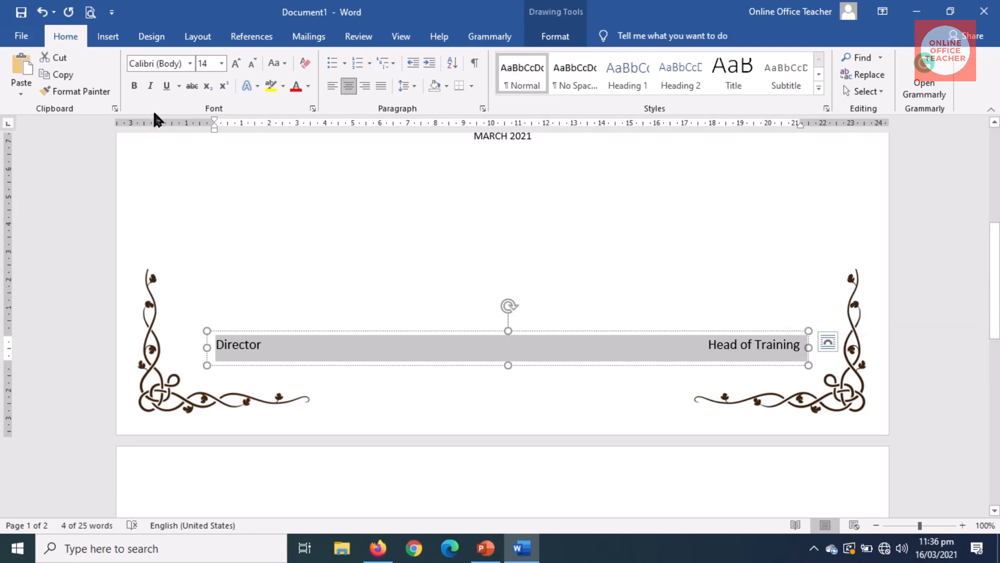
{"action": "left_click", "coordinate": [133, 85]}
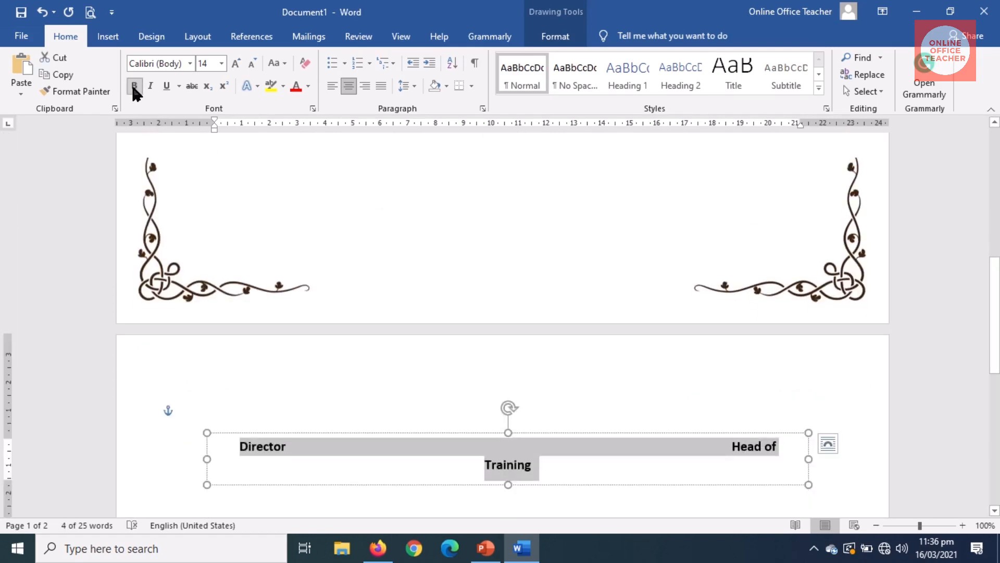
{"action": "left_click", "coordinate": [731, 449]}
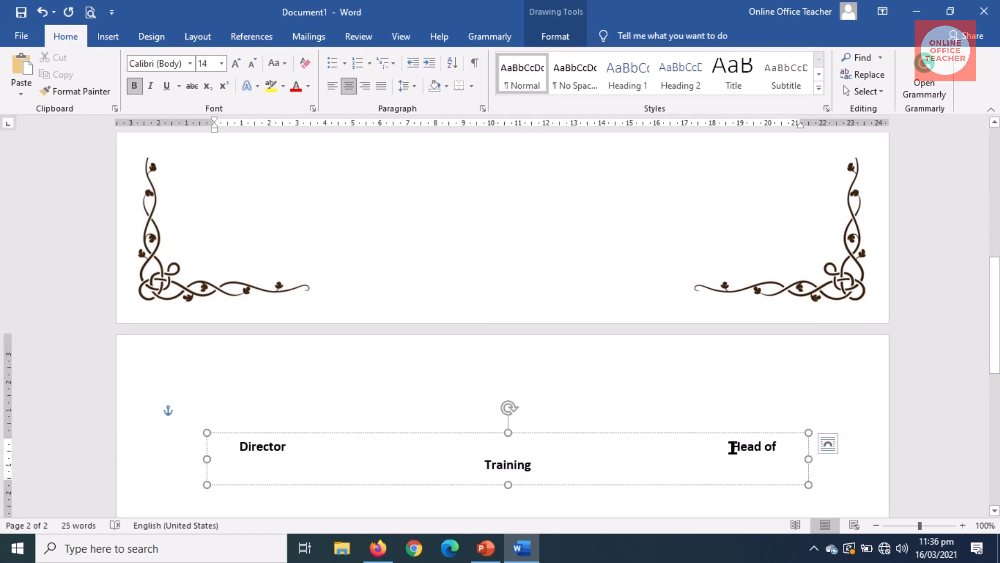
{"action": "key", "text": "BackSpace"}
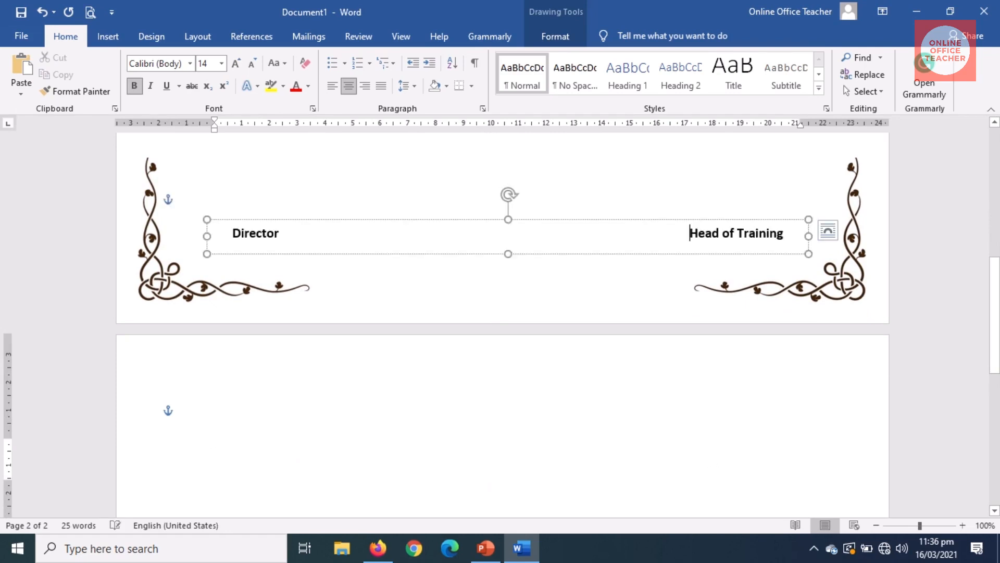
{"action": "left_click_drag", "start_coordinate": [995, 340], "coordinate": [994, 304]}
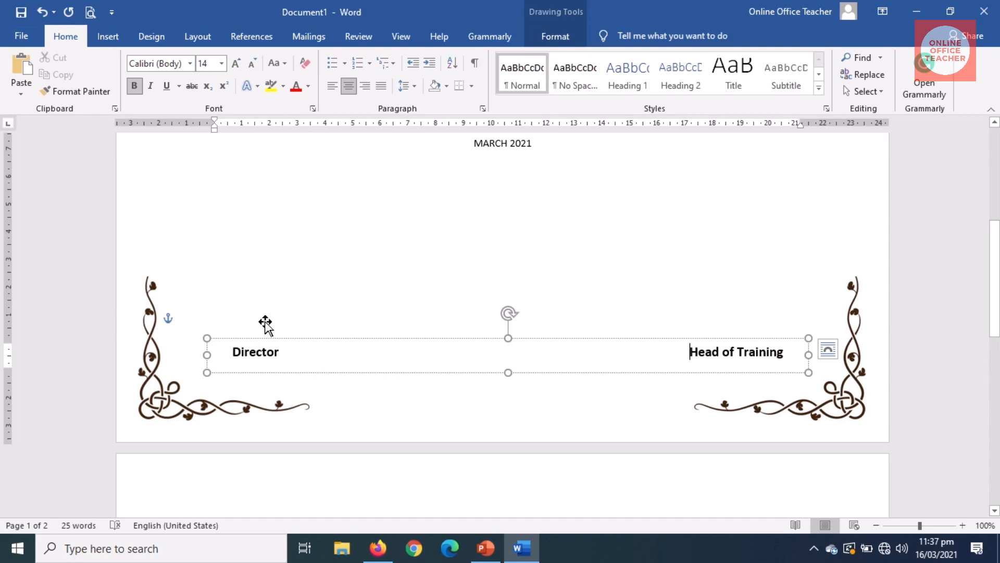
{"action": "left_click", "coordinate": [106, 38]}
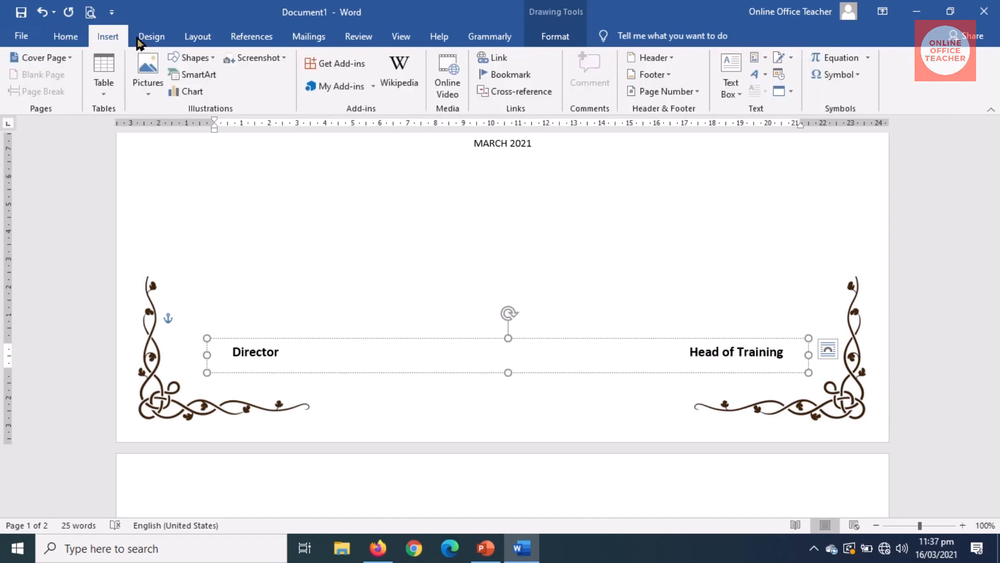
Step: Draw a straight signature line just above Director
{"action": "left_click", "coordinate": [195, 58]}
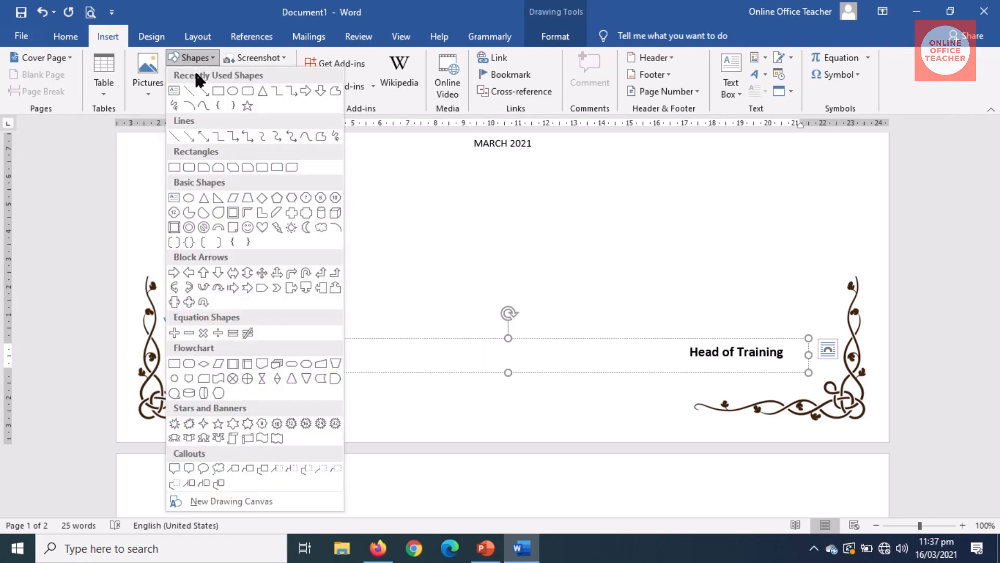
{"action": "left_click", "coordinate": [174, 135]}
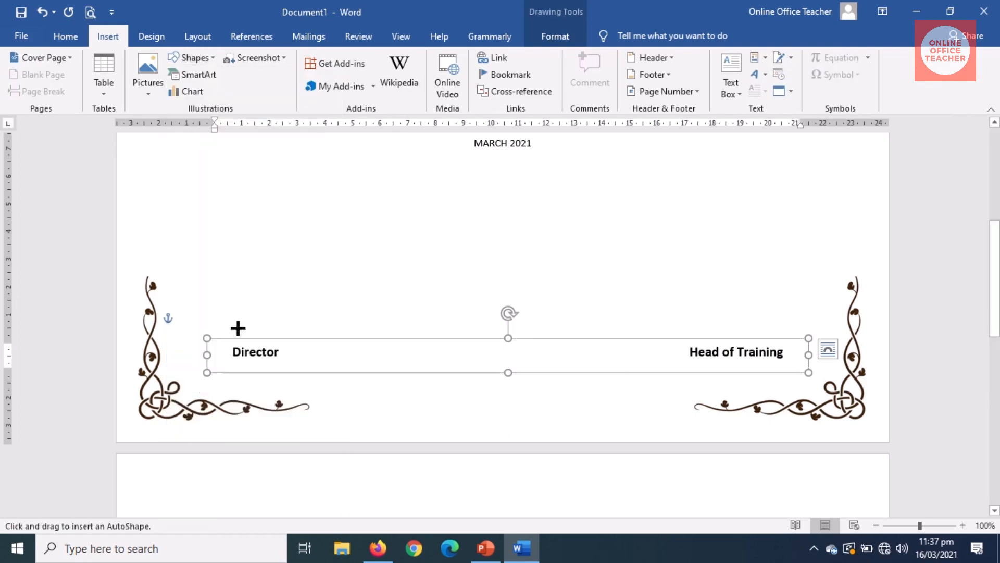
{"action": "left_click_drag", "start_coordinate": [196, 328], "coordinate": [318, 329]}
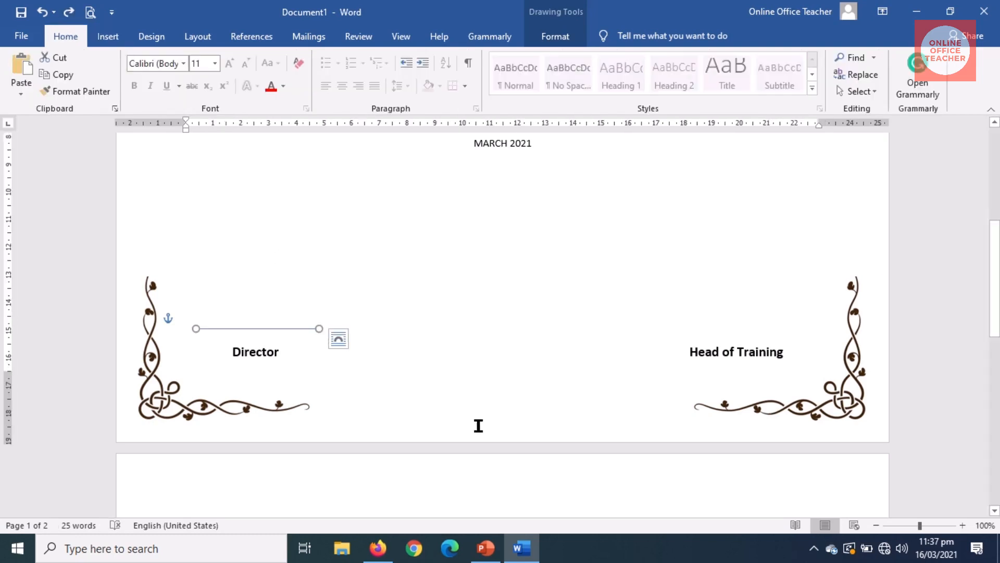
{"action": "key", "text": "Down"}
{"action": "key", "text": "Down"}
{"action": "key", "text": "Down"}
{"action": "key", "text": "Down"}
{"action": "key", "text": "Down"}
{"action": "key", "text": "Down"}
{"action": "key", "text": "Down"}
{"action": "key", "text": "Down"}
{"action": "key", "text": "Down"}
{"action": "key", "text": "Down"}
{"action": "key", "text": "Down"}
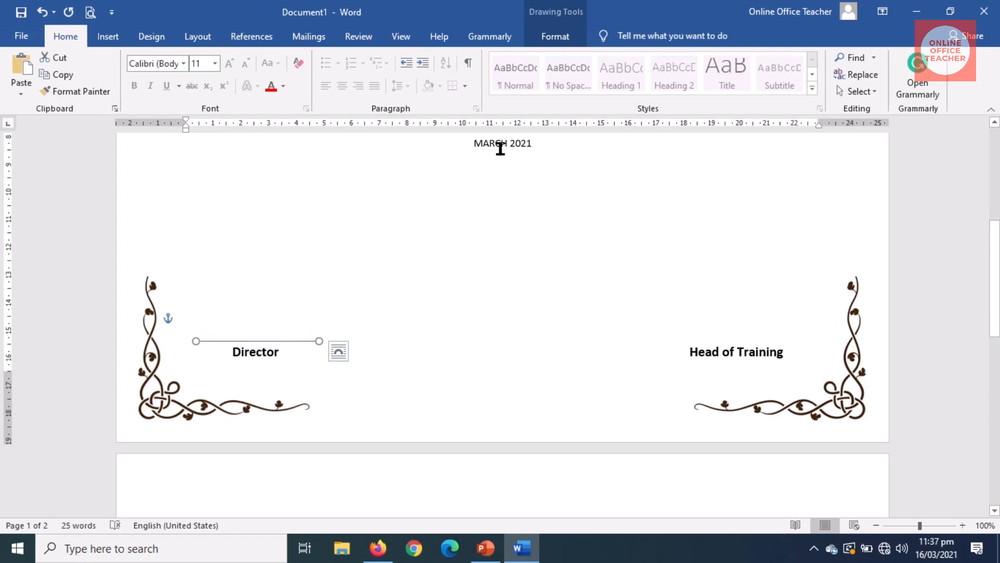
Step: Make the Director signature line black with a 1½ pt weight
{"action": "left_click", "coordinate": [556, 37]}
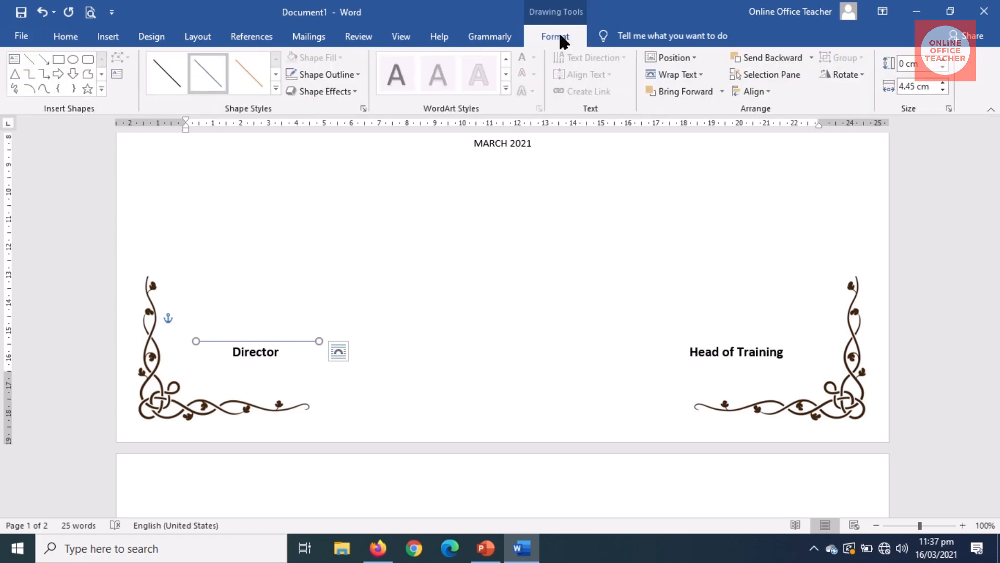
{"action": "left_click", "coordinate": [333, 73]}
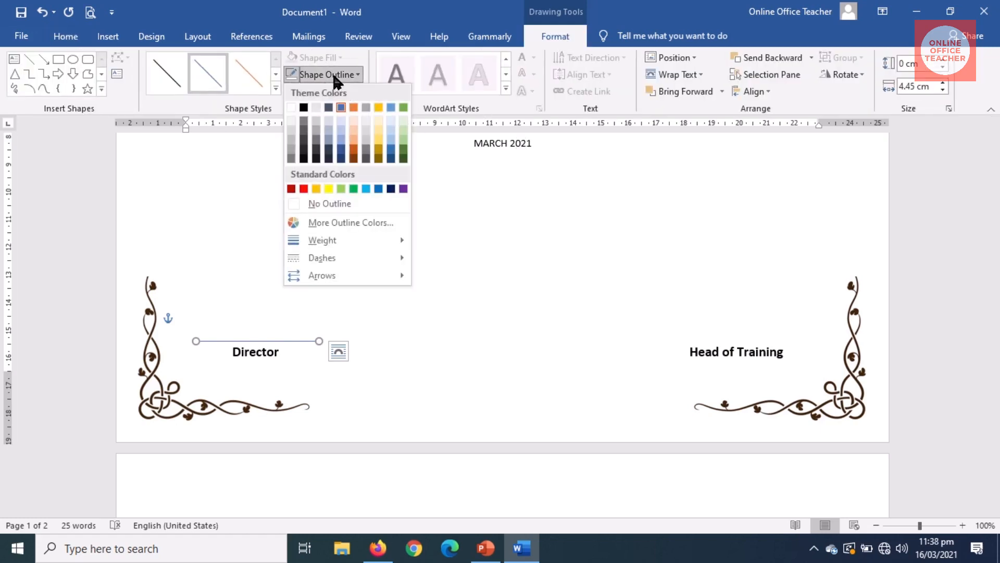
{"action": "left_click", "coordinate": [304, 108]}
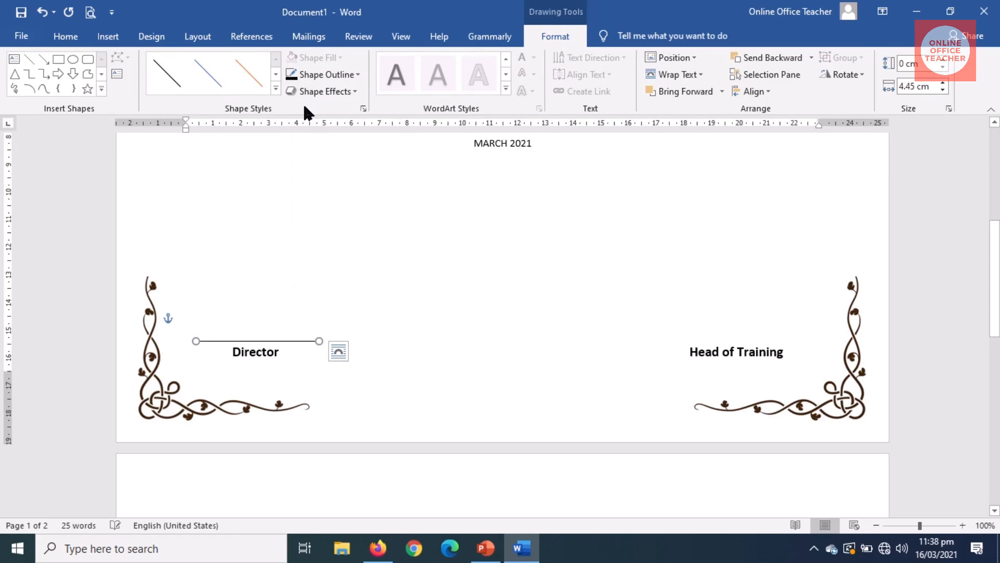
{"action": "left_click", "coordinate": [341, 77]}
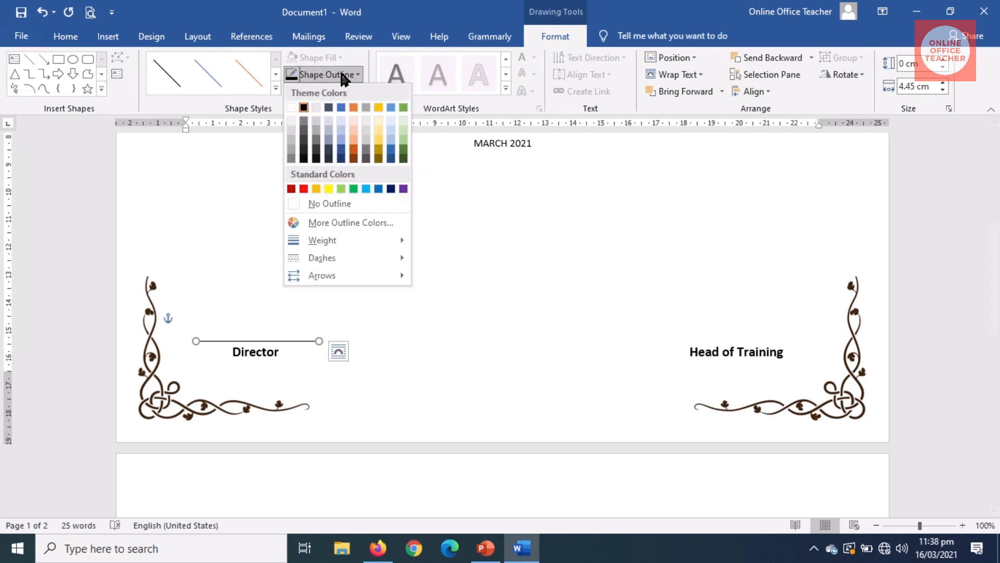
{"action": "mouse_move", "coordinate": [343, 239]}
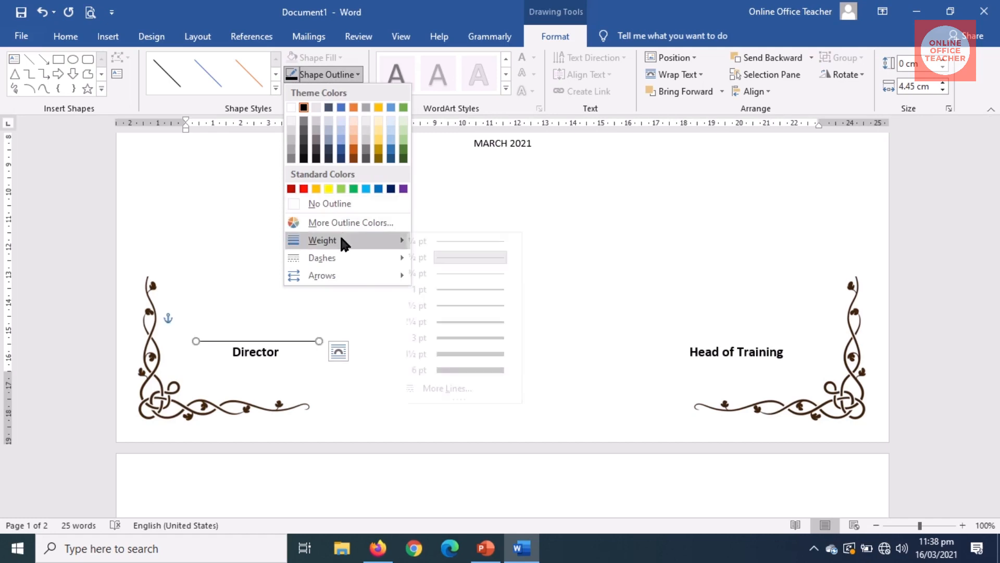
{"action": "left_click", "coordinate": [476, 306]}
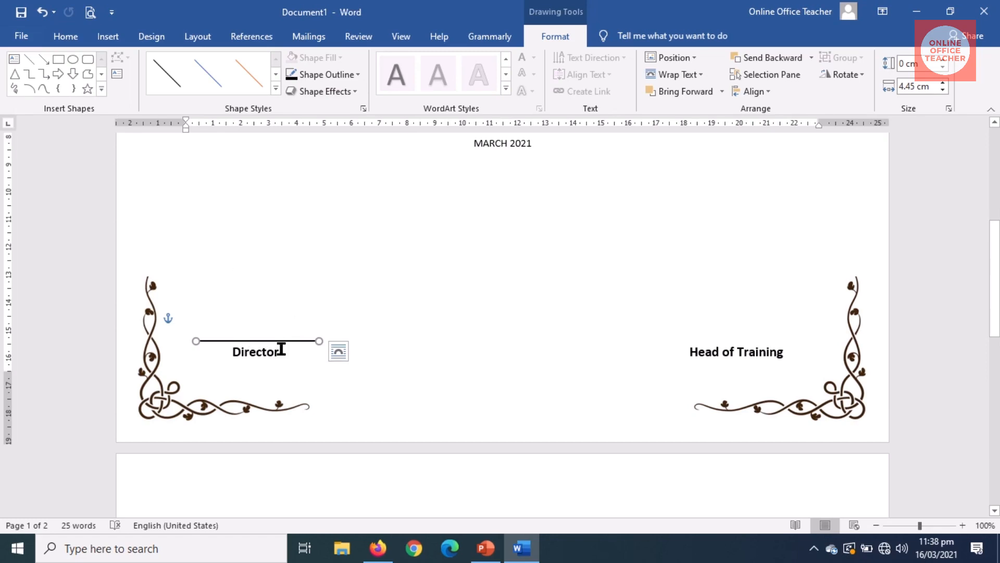
{"action": "left_click", "coordinate": [312, 348]}
{"action": "left_click", "coordinate": [315, 342]}
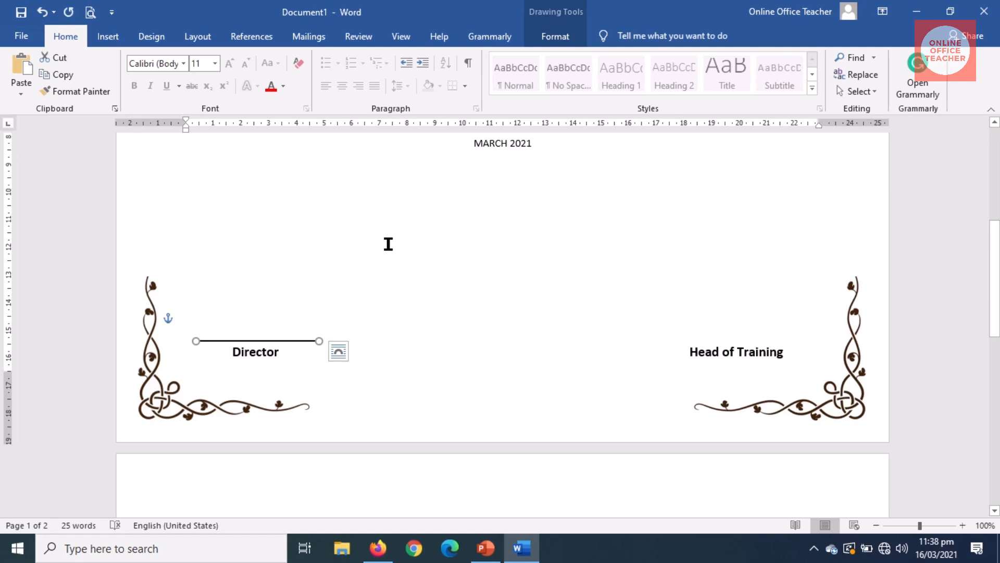
Step: Copy the Director signature line and position the copy above Head of Training
{"action": "key", "text": "ctrl+v"}
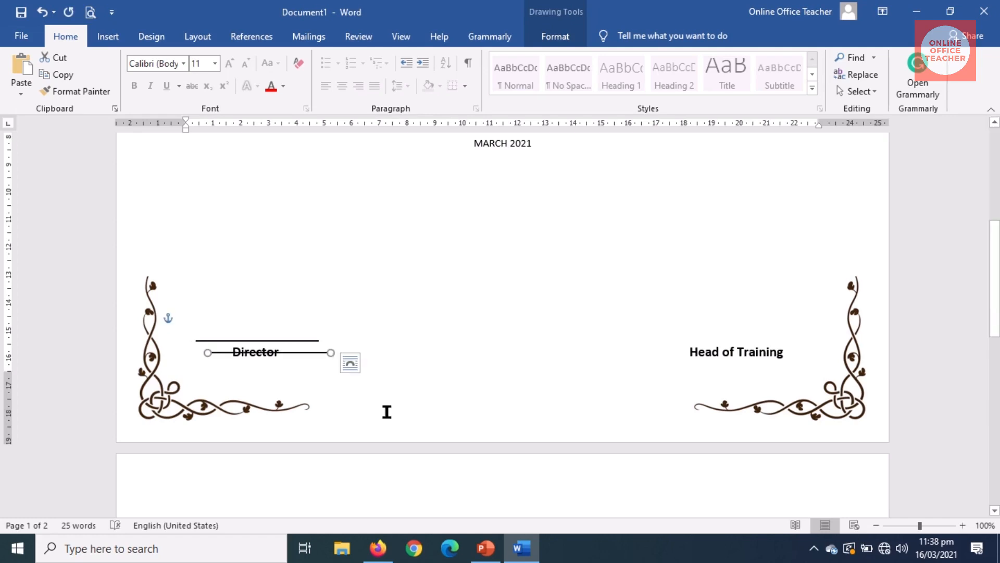
{"action": "key", "text": "Up"}
{"action": "key", "text": "Up"}
{"action": "key", "text": "Up"}
{"action": "key", "text": "Up"}
{"action": "key", "text": "Up"}
{"action": "key", "text": "Up"}
{"action": "key", "text": "Up"}
{"action": "key", "text": "Up"}
{"action": "key", "text": "Up"}
{"action": "key", "text": "Up"}
{"action": "key", "text": "Up"}
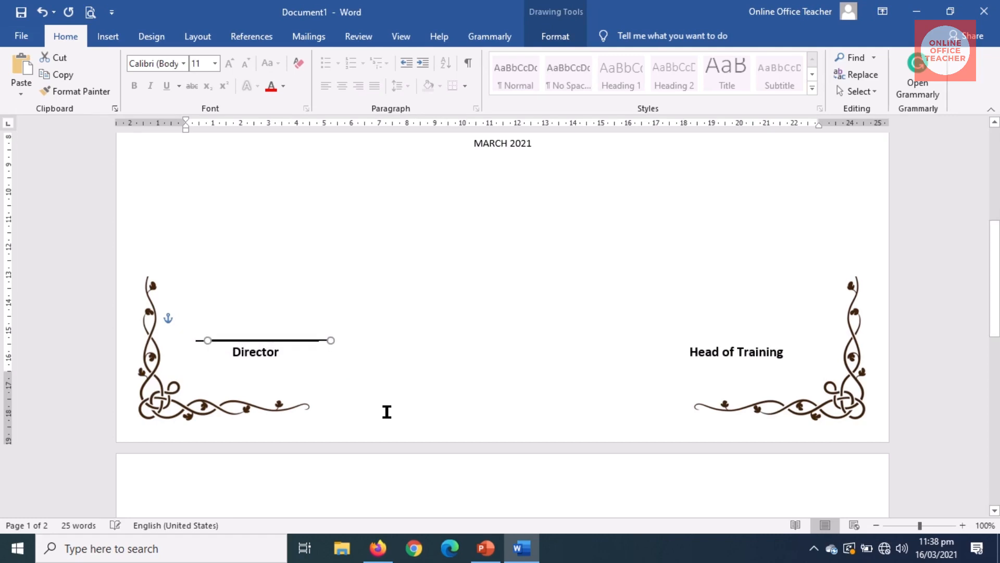
{"action": "key", "text": "Down"}
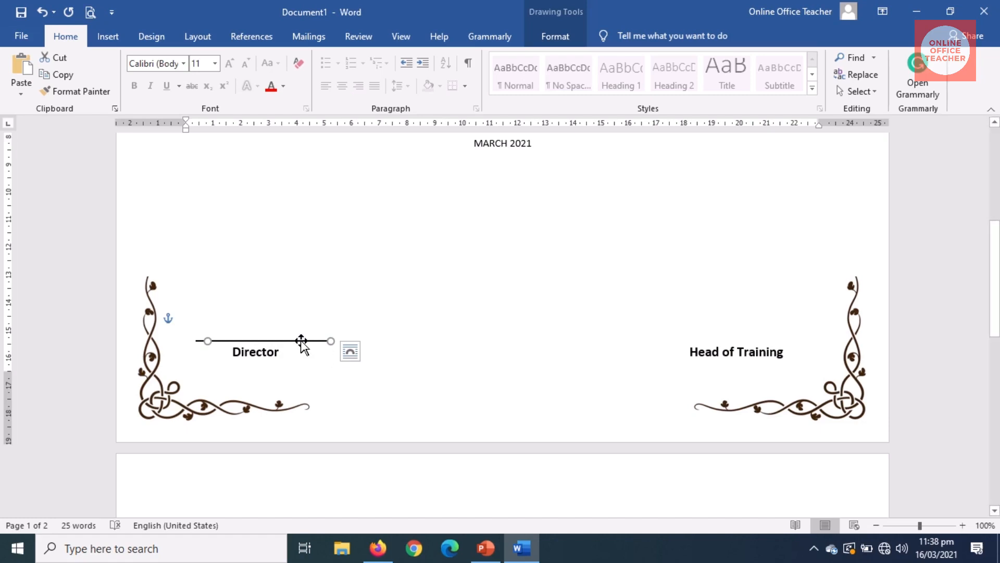
{"action": "left_click_drag", "start_coordinate": [301, 341], "coordinate": [758, 272]}
{"action": "left_click_drag", "start_coordinate": [757, 254], "coordinate": [766, 296]}
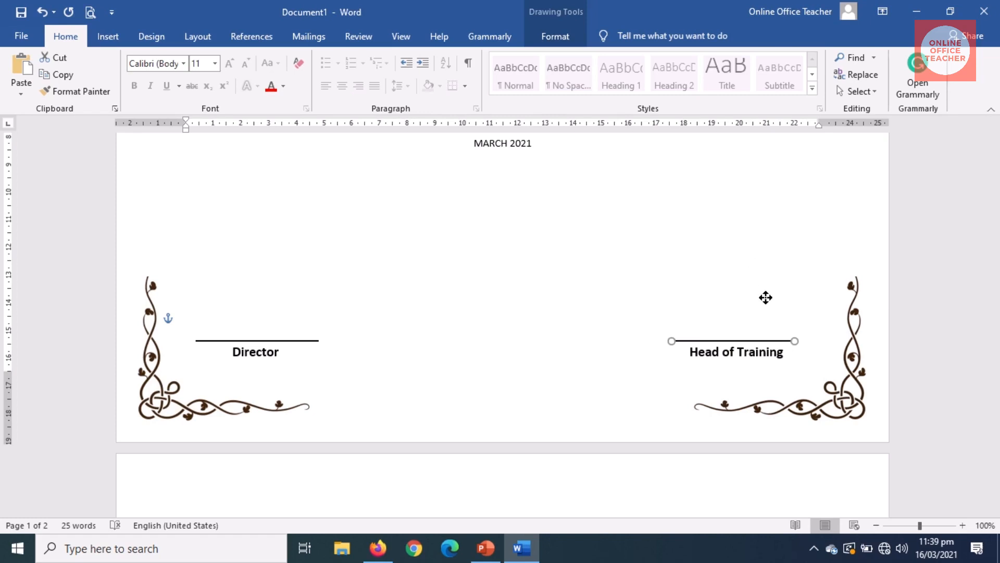
{"action": "left_click_drag", "start_coordinate": [765, 298], "coordinate": [766, 299]}
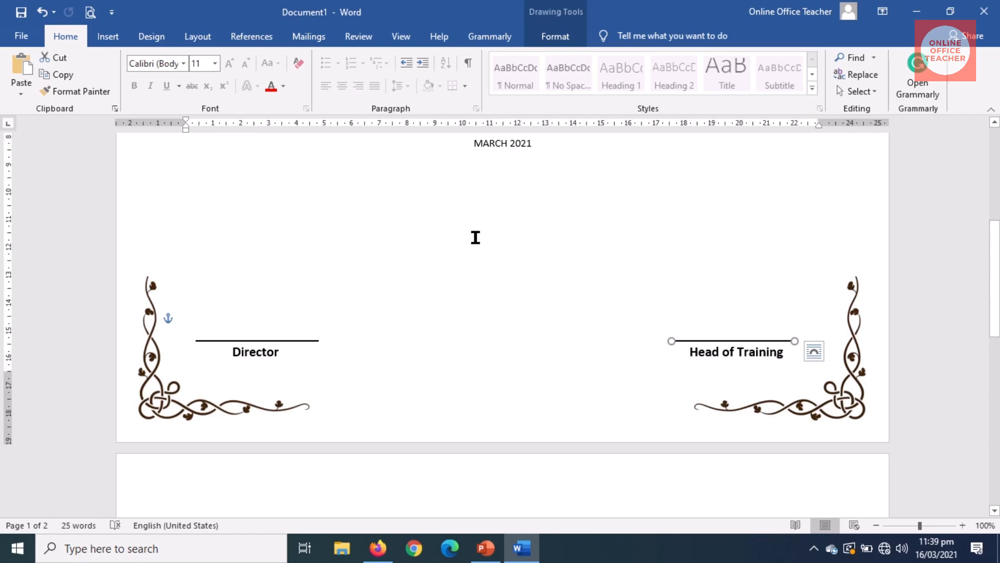
{"action": "key", "text": "Escape"}
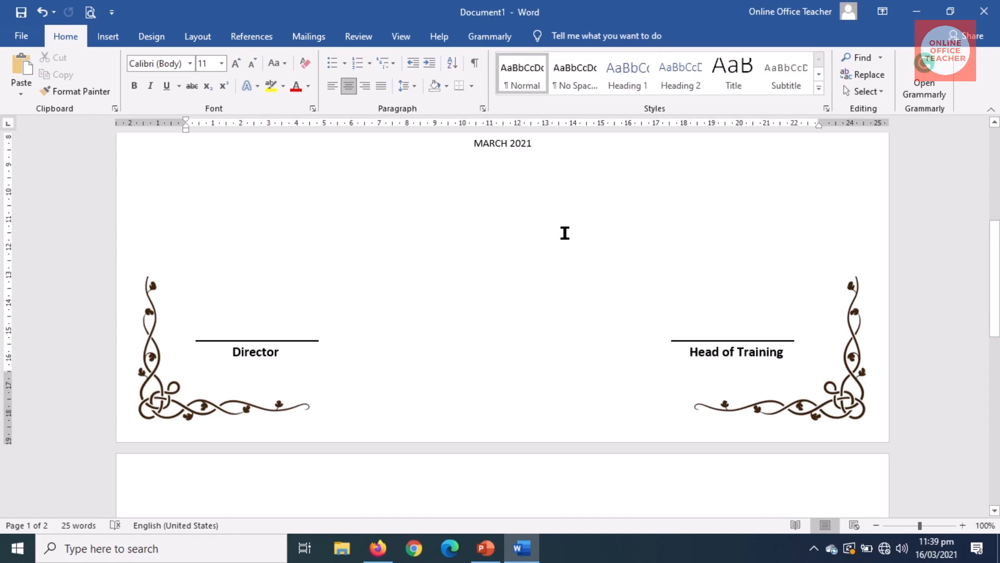
Step: Insert the Gold-Seal-template image from the Desktop into the certificate document
{"action": "left_click", "coordinate": [107, 37]}
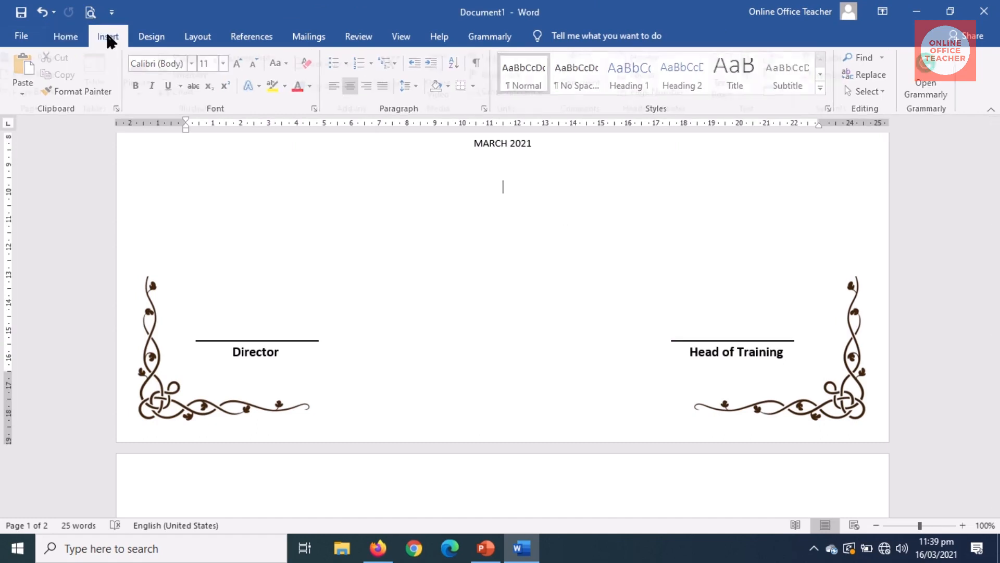
{"action": "left_click", "coordinate": [147, 84]}
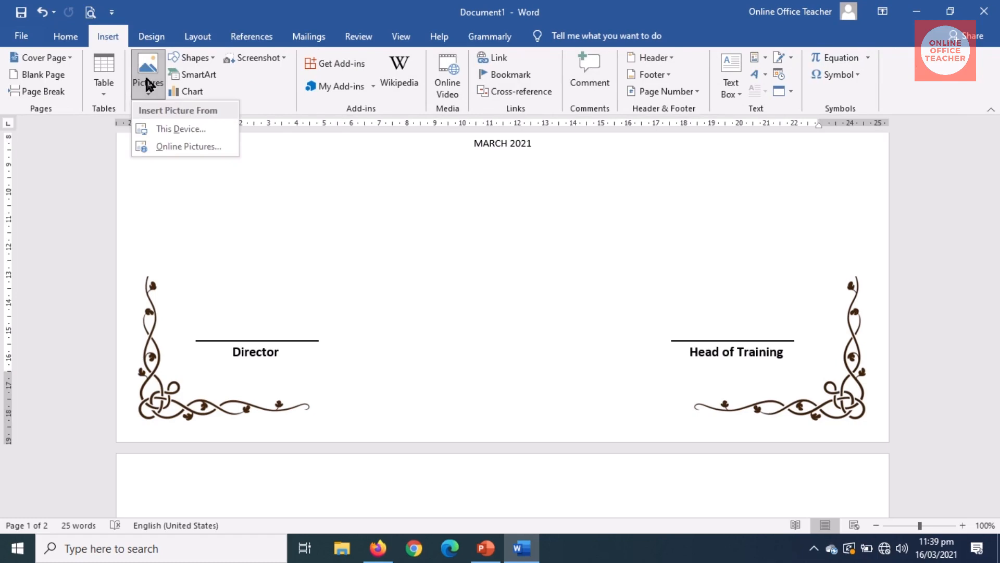
{"action": "left_click", "coordinate": [179, 129]}
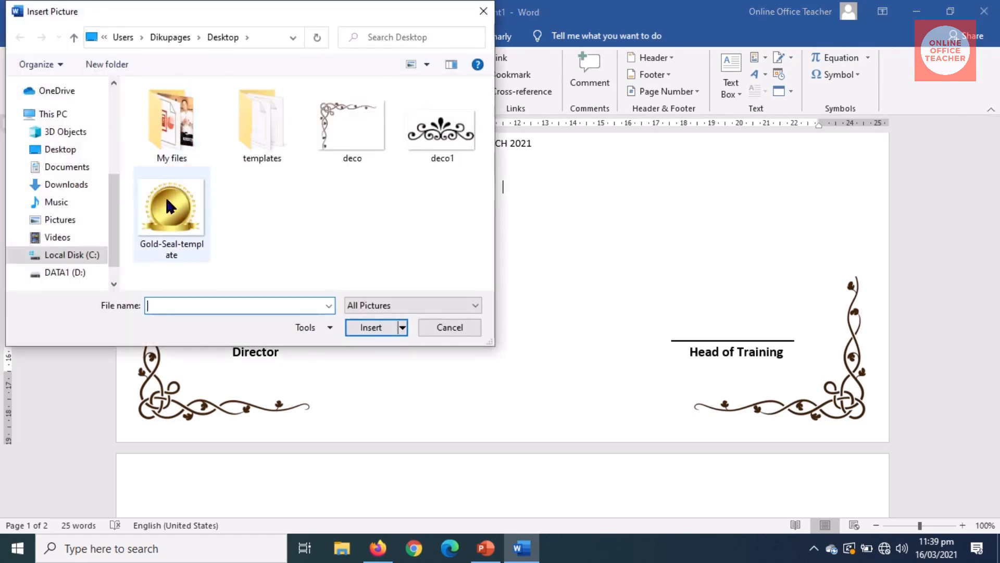
{"action": "left_click", "coordinate": [176, 213]}
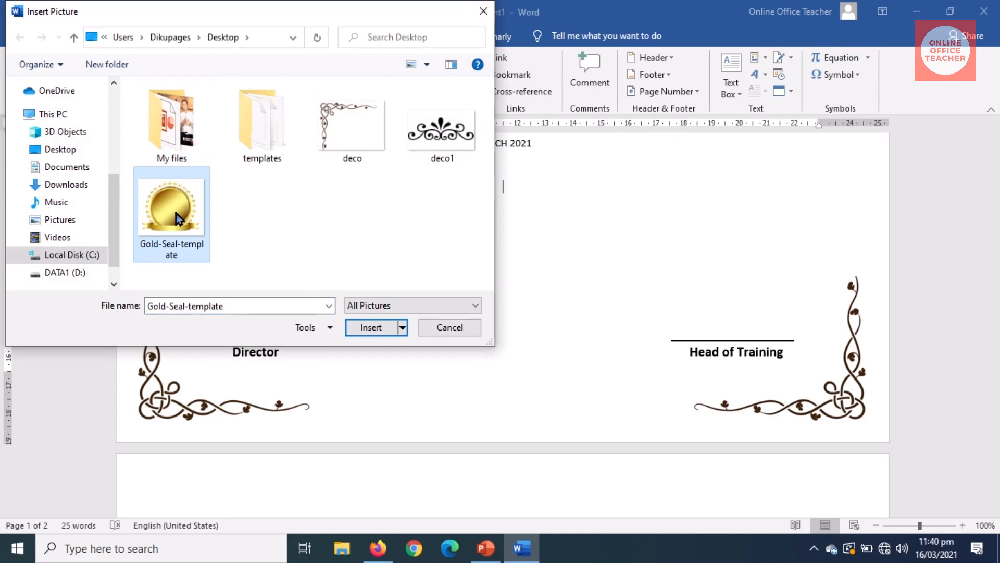
{"action": "left_click", "coordinate": [363, 327]}
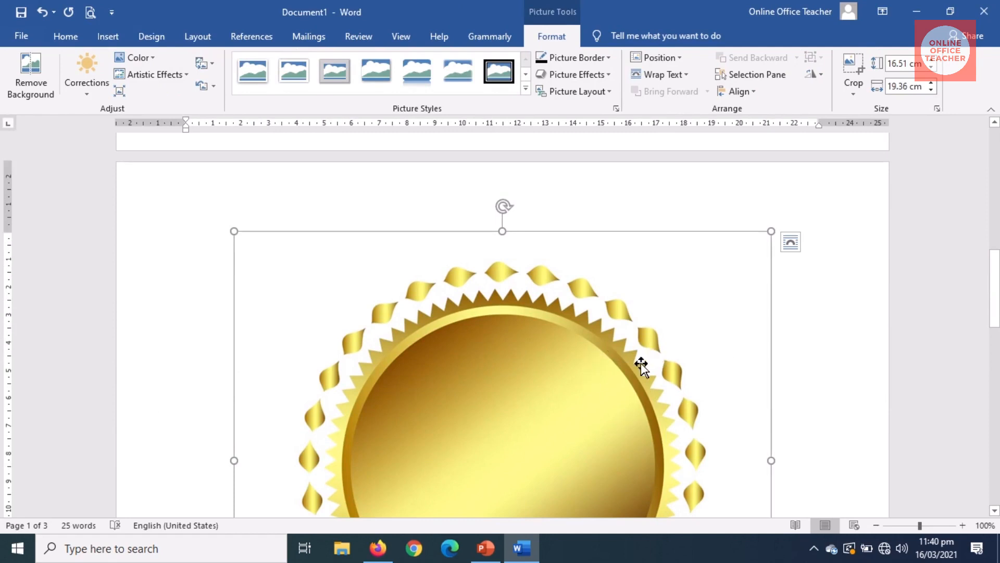
Step: Shrink the gold seal stepwise to about 2.75 × 3.22 cm, centred below the MARCH 2021 line
{"action": "left_click_drag", "start_coordinate": [773, 229], "coordinate": [415, 377]}
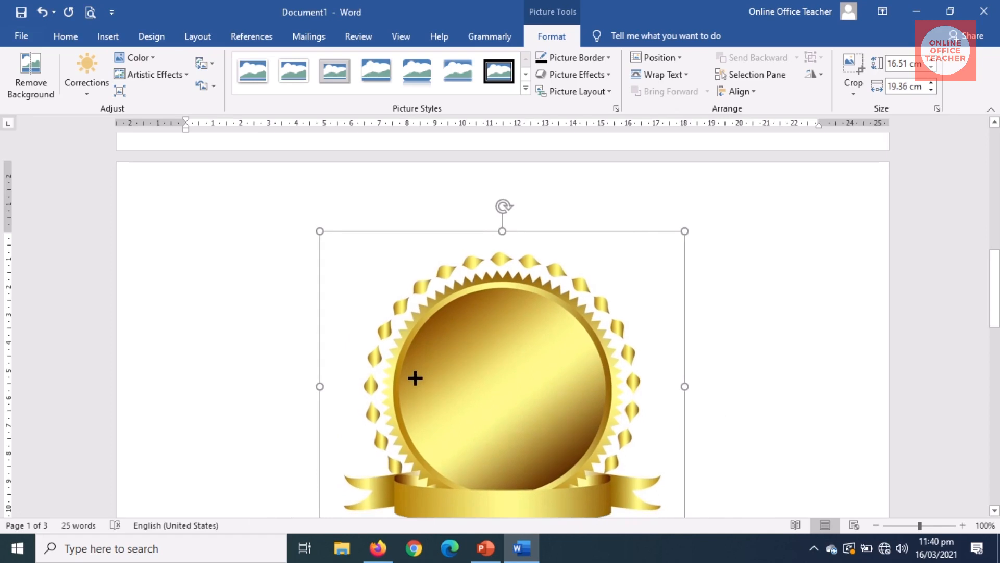
{"action": "mouse_move", "coordinate": [685, 230]}
{"action": "left_mouse_down"}
{"action": "mouse_move", "coordinate": [677, 241]}
{"action": "mouse_move", "coordinate": [681, 231]}
{"action": "left_mouse_up"}
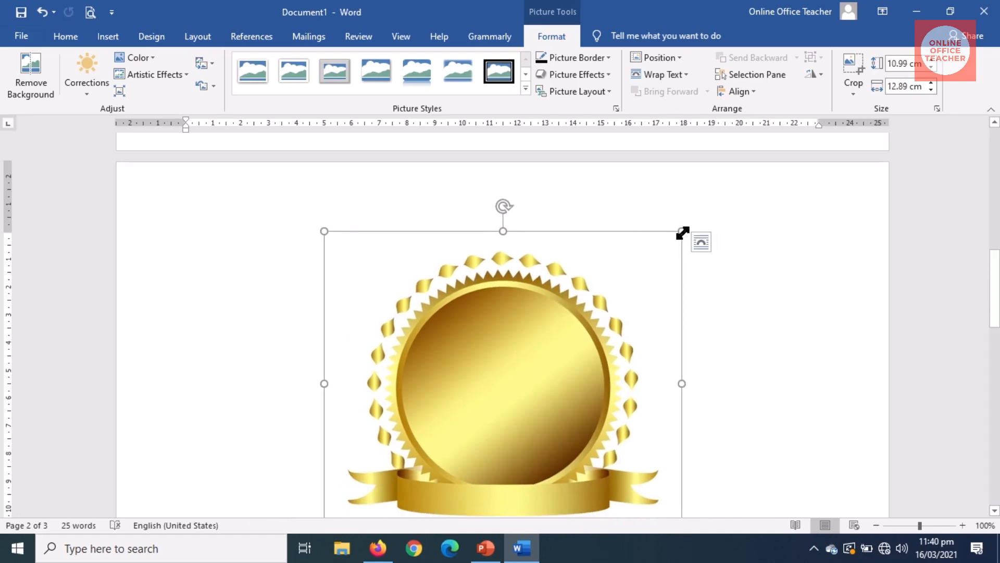
{"action": "left_click_drag", "start_coordinate": [683, 228], "coordinate": [608, 292]}
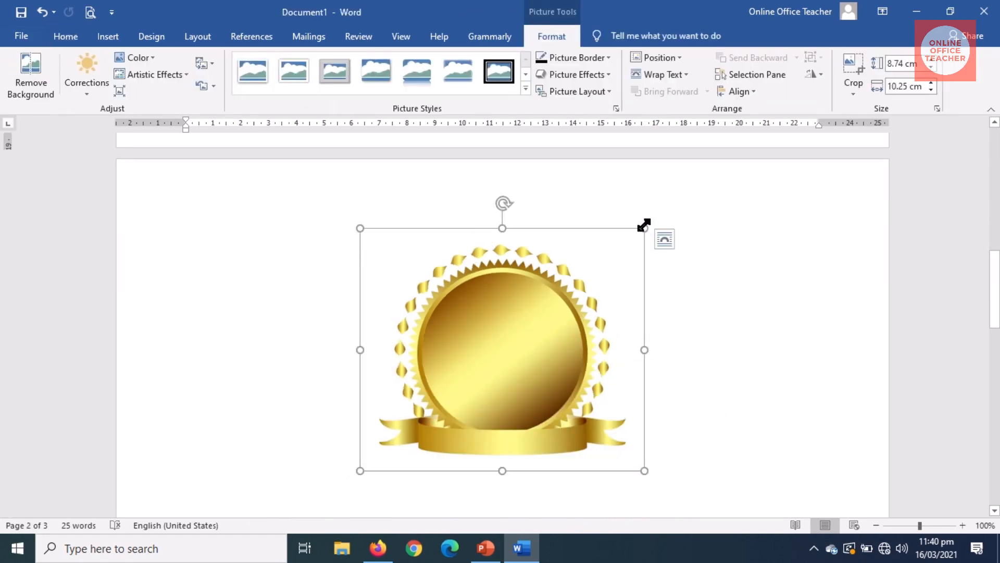
{"action": "left_click_drag", "start_coordinate": [646, 226], "coordinate": [514, 295]}
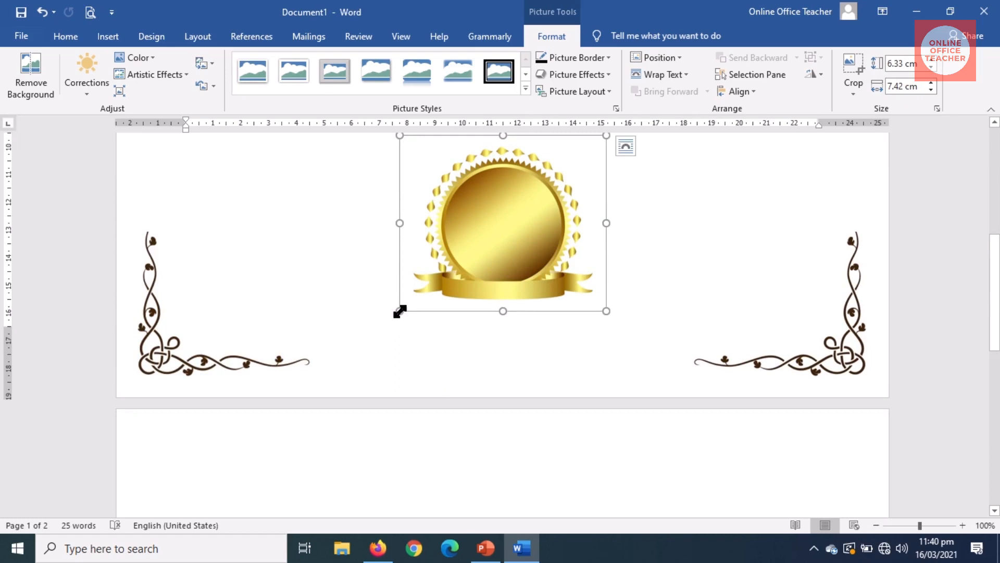
{"action": "left_click_drag", "start_coordinate": [400, 311], "coordinate": [460, 230]}
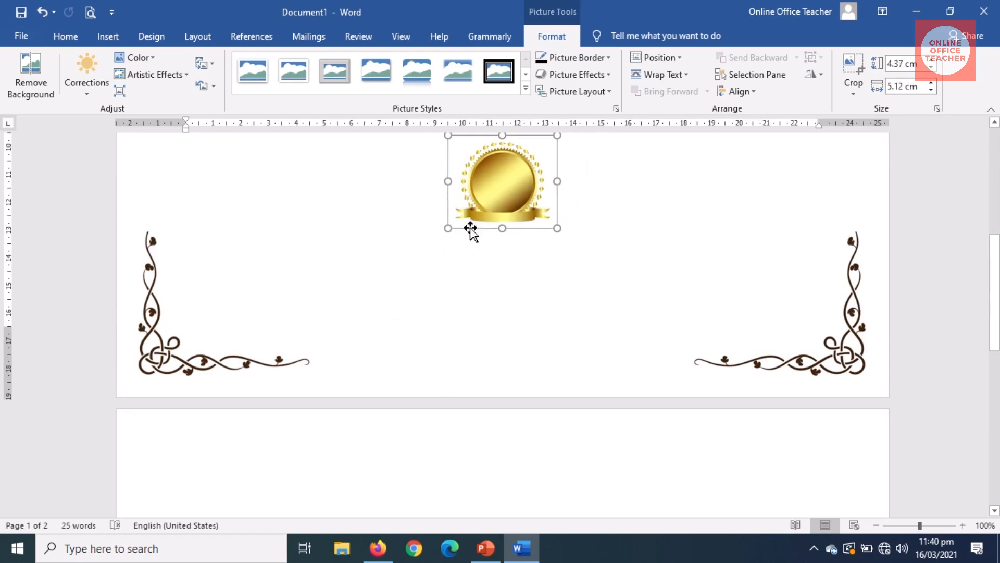
{"action": "left_click_drag", "start_coordinate": [996, 310], "coordinate": [995, 273]}
{"action": "left_click_drag", "start_coordinate": [449, 342], "coordinate": [473, 319]}
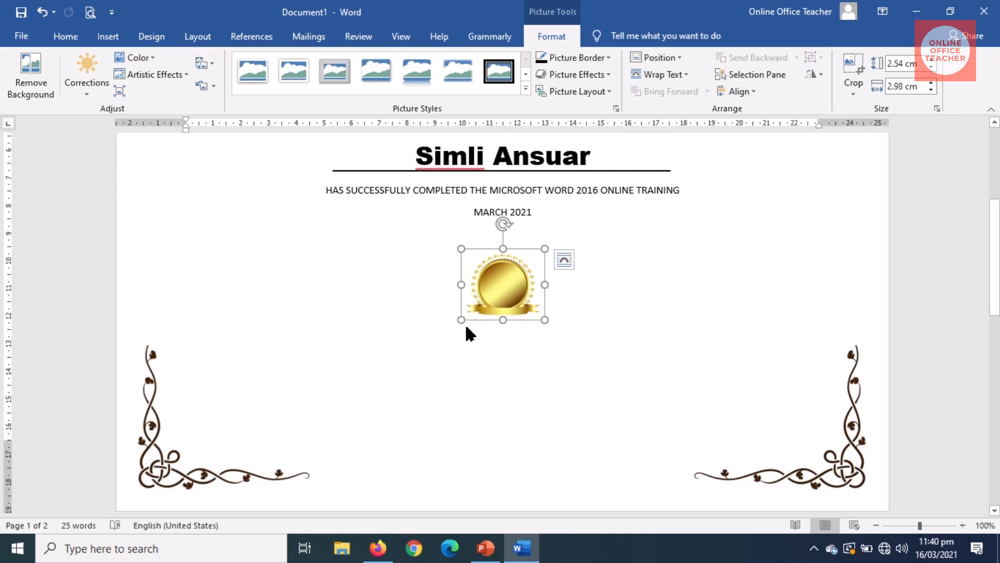
{"action": "left_click_drag", "start_coordinate": [461, 319], "coordinate": [457, 326]}
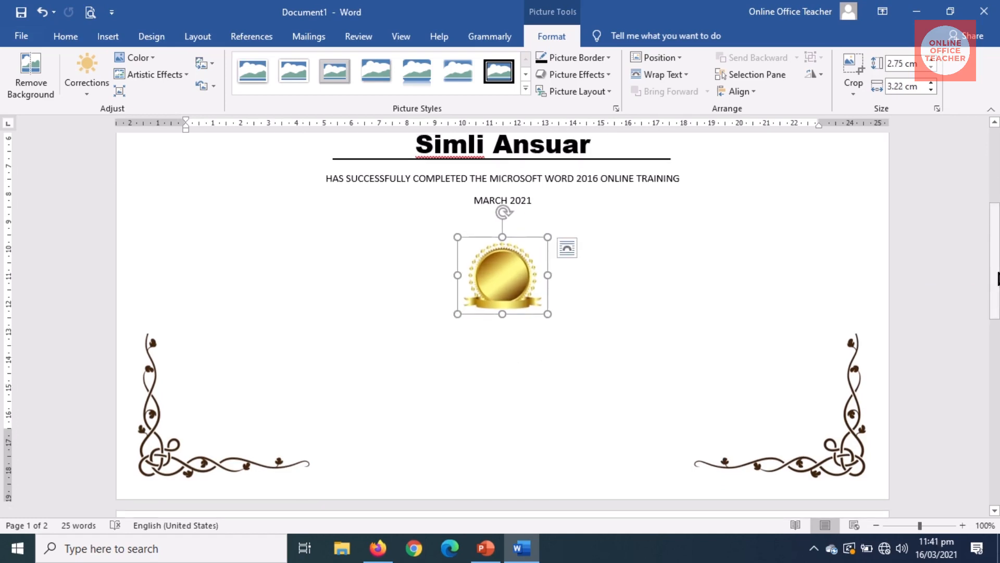
{"action": "left_click_drag", "start_coordinate": [996, 276], "coordinate": [967, 339]}
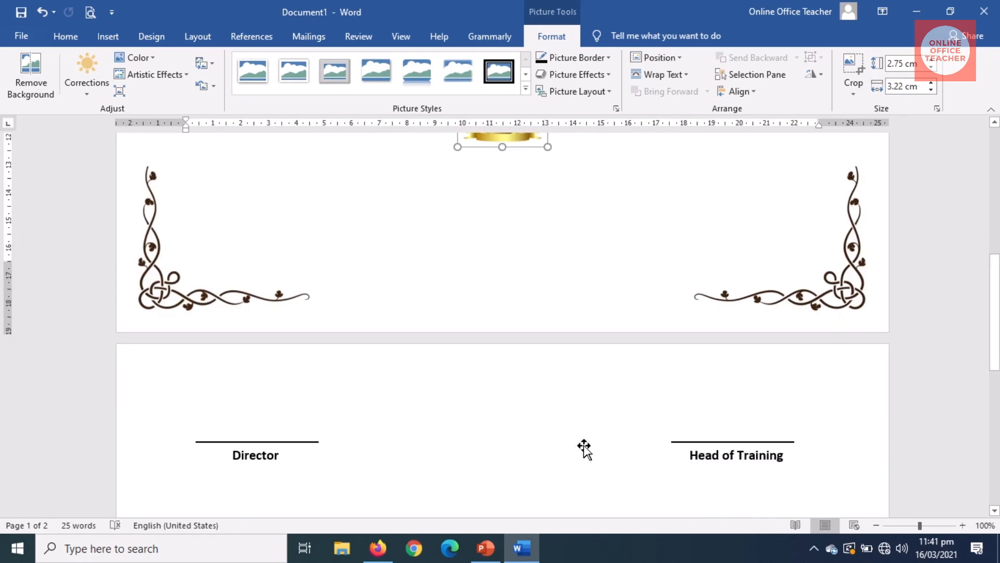
Step: Undo the signature box's move so the Director and Head of Training lines return to page 1
{"action": "left_click", "coordinate": [252, 461]}
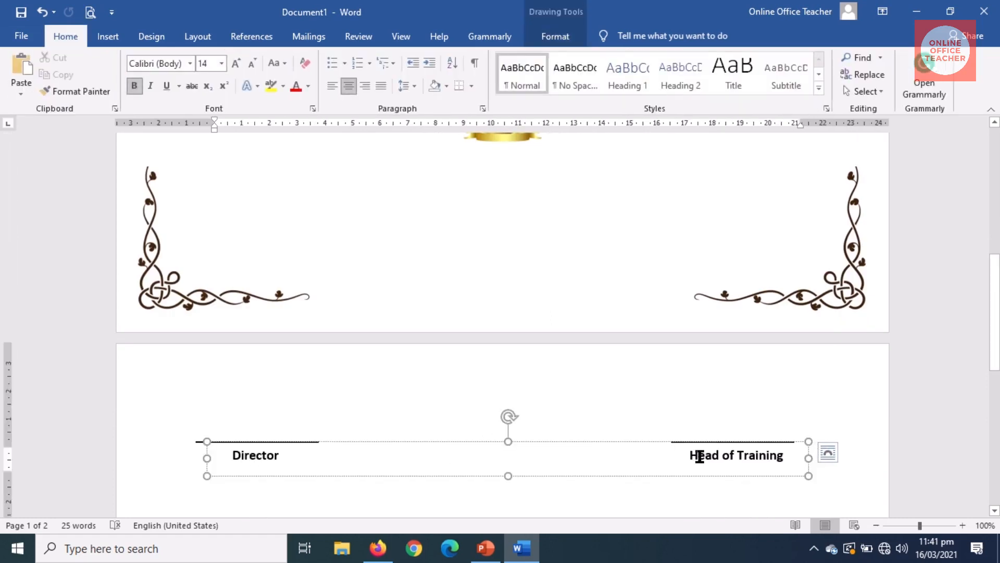
{"action": "left_click_drag", "start_coordinate": [996, 300], "coordinate": [991, 283]}
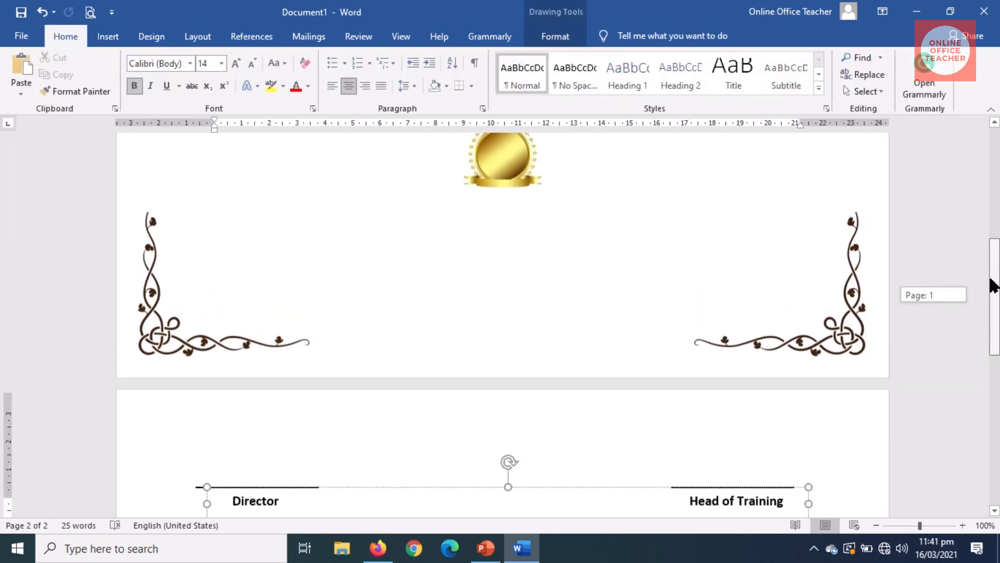
{"action": "left_click", "coordinate": [503, 211]}
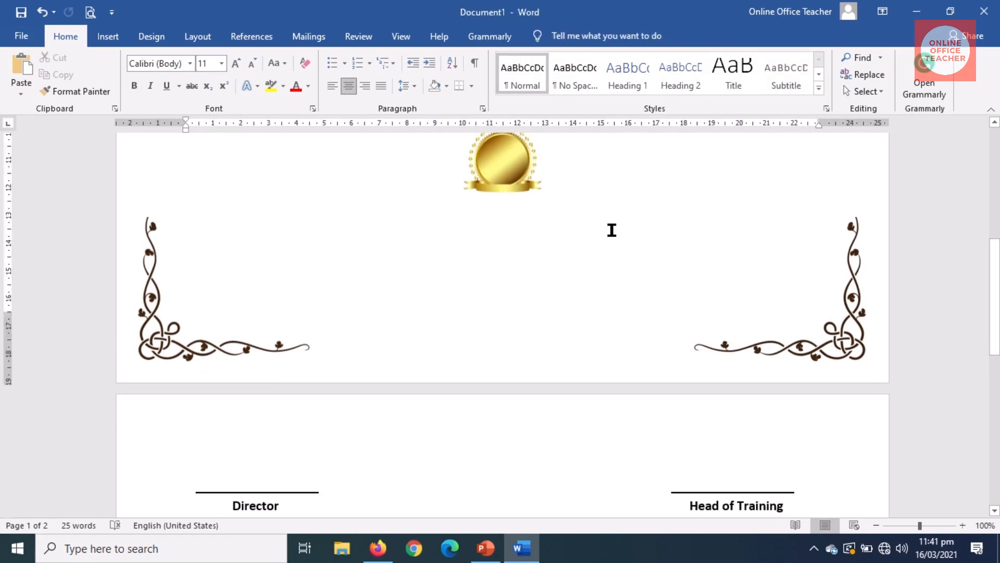
{"action": "key", "text": "ctrl+z"}
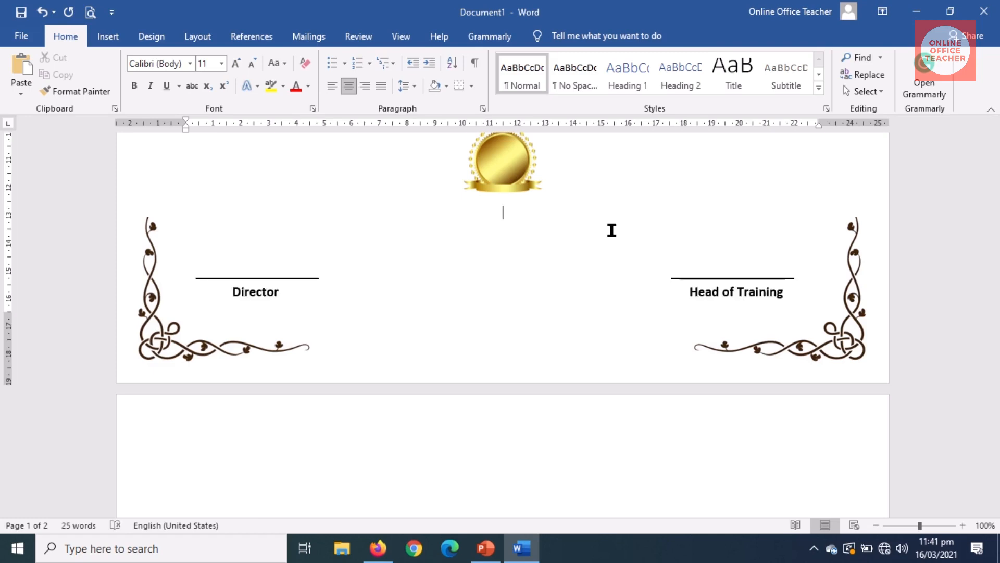
{"action": "mouse_move", "coordinate": [993, 270]}
{"action": "left_mouse_down"}
{"action": "mouse_move", "coordinate": [980, 153]}
{"action": "mouse_move", "coordinate": [987, 233]}
{"action": "mouse_move", "coordinate": [981, 192]}
{"action": "left_mouse_up"}
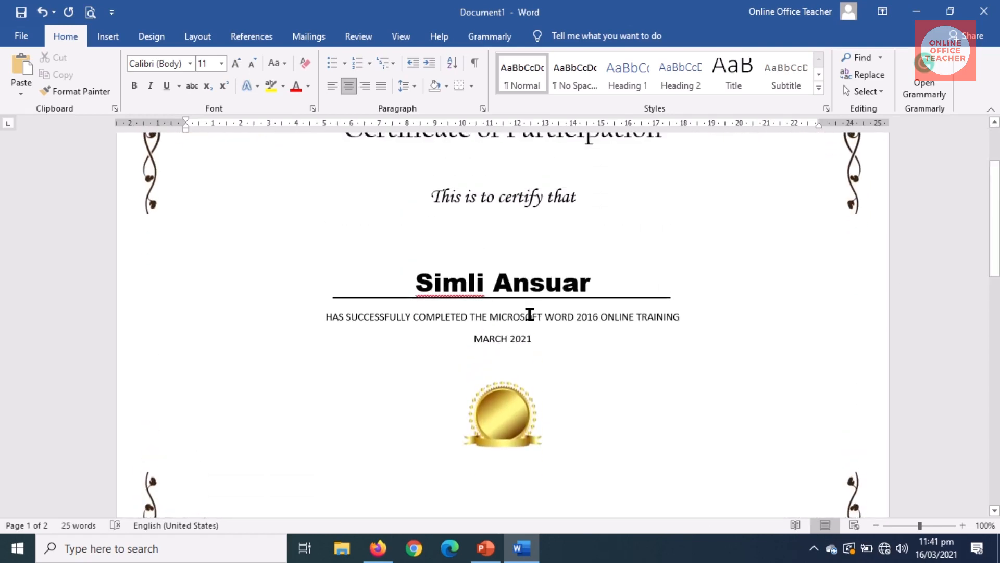
Step: Enlarge the completion sentence and the MARCH 2021 date to 14 pt
{"action": "left_click_drag", "start_coordinate": [321, 318], "coordinate": [536, 340]}
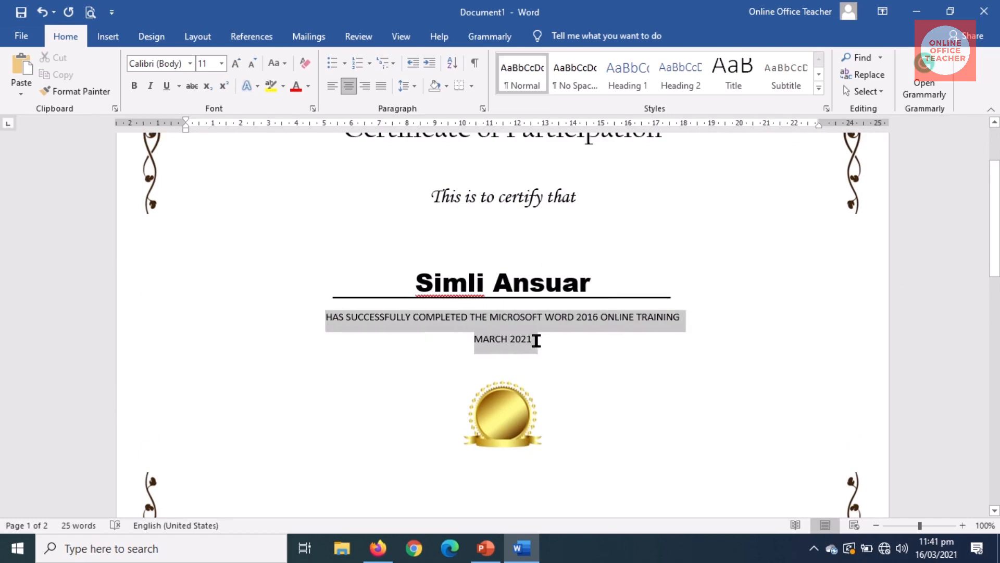
{"action": "left_click", "coordinate": [221, 64]}
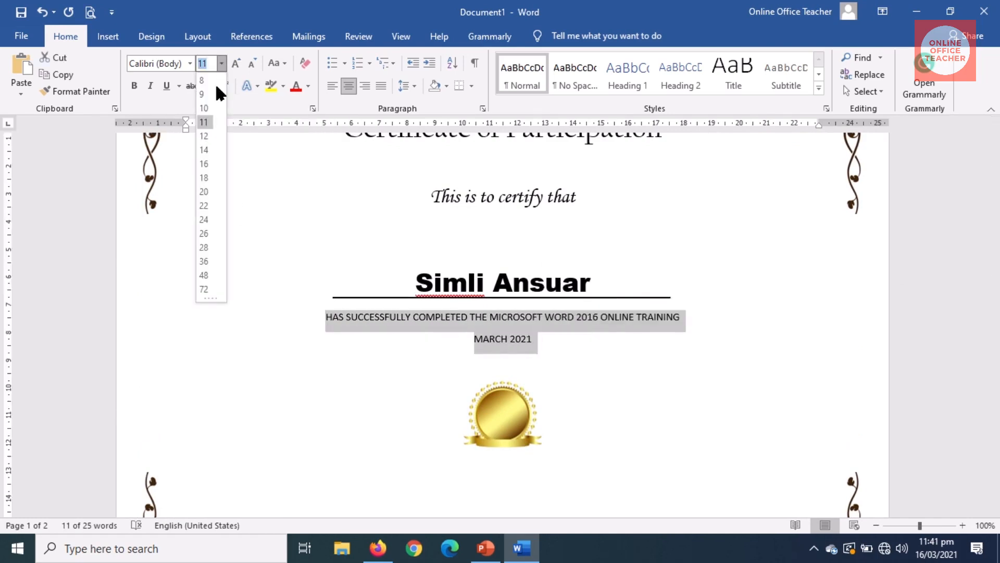
{"action": "left_click", "coordinate": [205, 150]}
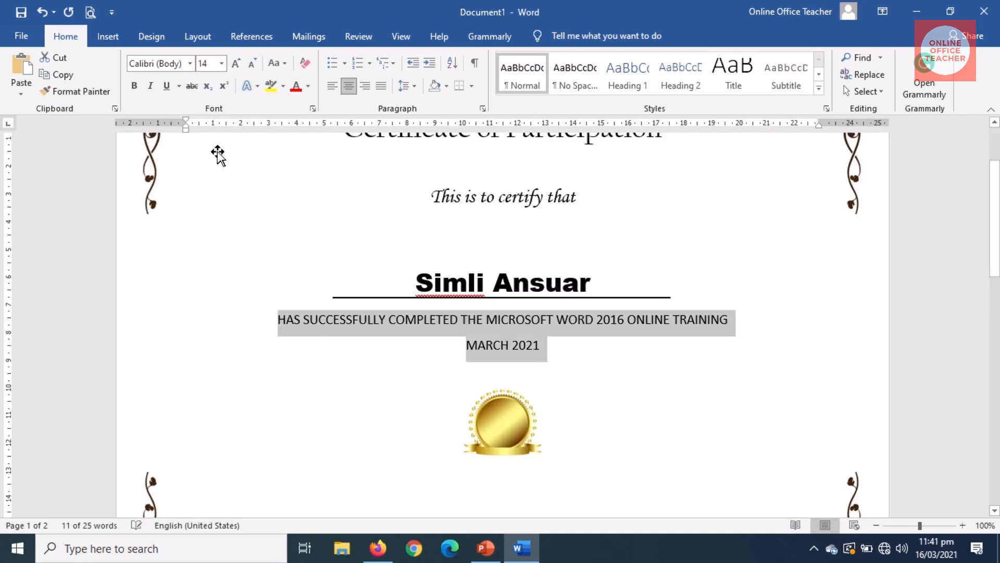
{"action": "left_click", "coordinate": [648, 333]}
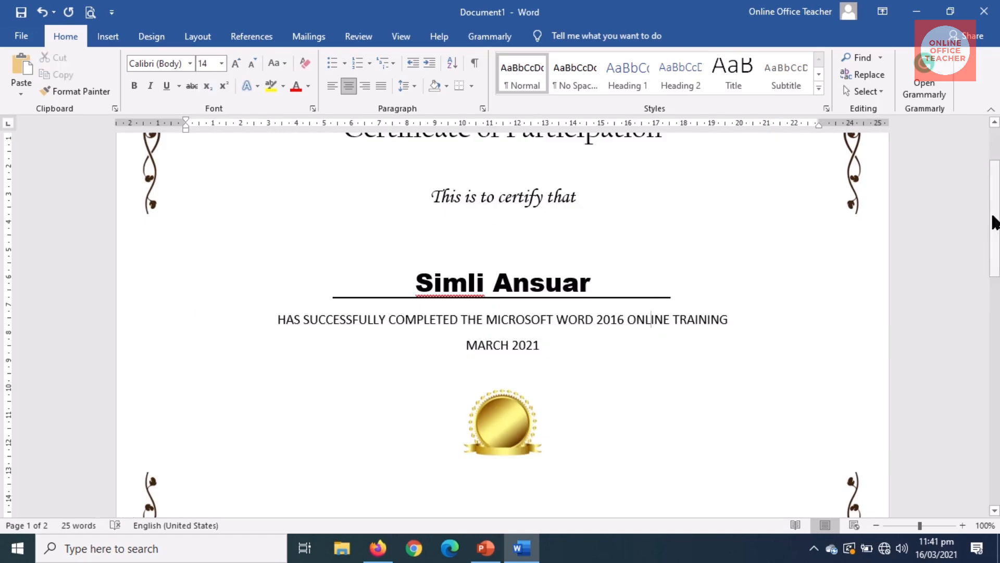
{"action": "left_click_drag", "start_coordinate": [995, 223], "coordinate": [998, 310]}
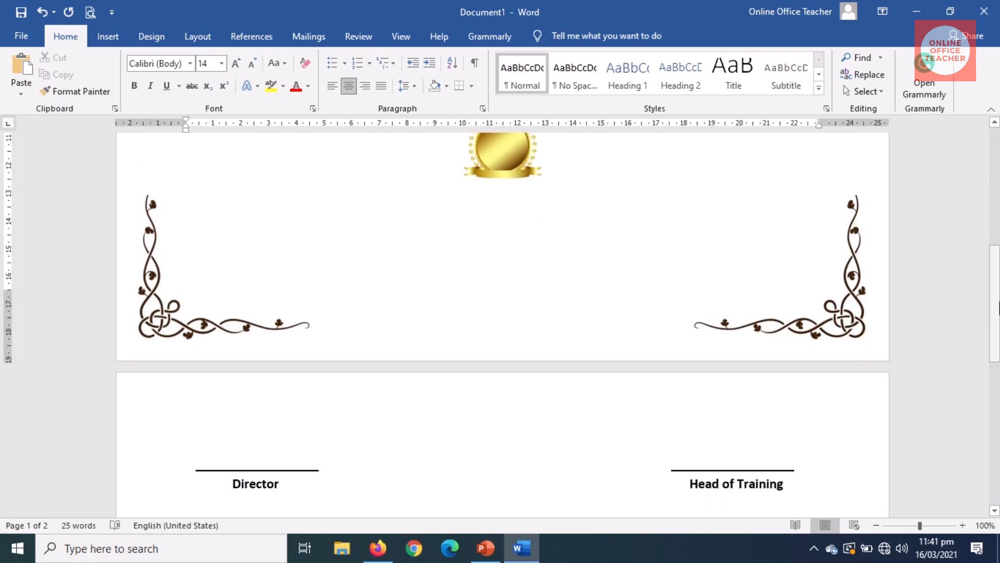
Step: Delete the gap under the seal to pull the signature lines up, zooming to 70%
{"action": "left_click", "coordinate": [501, 198]}
{"action": "key", "text": "Delete"}
{"action": "key", "text": "Delete"}
{"action": "key", "text": "Delete"}
{"action": "key", "text": "Delete"}
{"action": "key", "text": "Delete"}
{"action": "key", "text": "Delete"}
{"action": "key", "text": "Delete"}
{"action": "key", "text": "Delete"}
{"action": "key", "text": "Delete"}
{"action": "key", "text": "Delete"}
{"action": "key", "text": "Delete"}
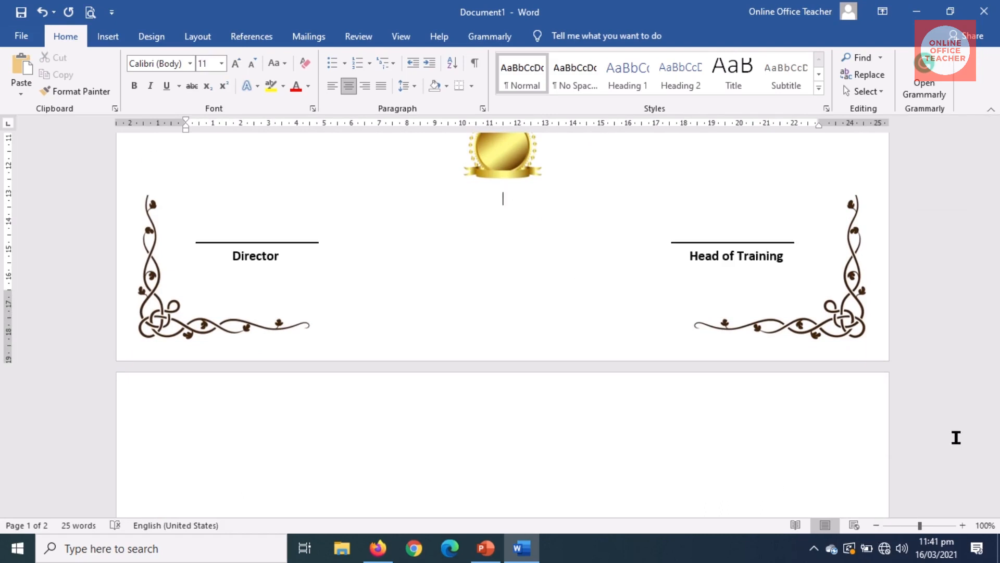
{"action": "left_click", "coordinate": [878, 526]}
{"action": "left_click", "coordinate": [878, 526]}
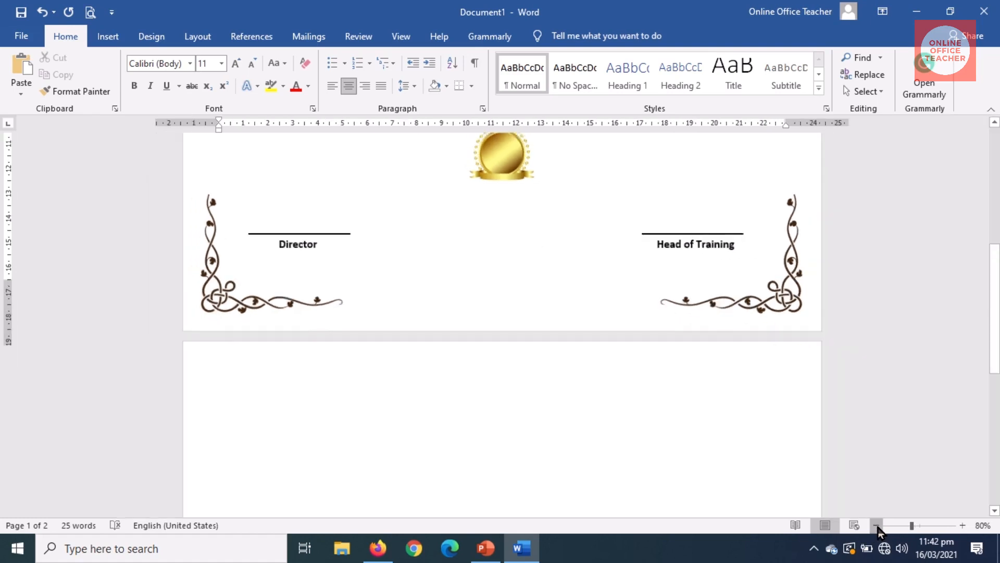
{"action": "left_click", "coordinate": [879, 526]}
{"action": "left_click_drag", "start_coordinate": [994, 374], "coordinate": [996, 332]}
Step: Remove the empty second page and zoom out to view the whole single-page certificate
{"action": "left_click", "coordinate": [504, 470]}
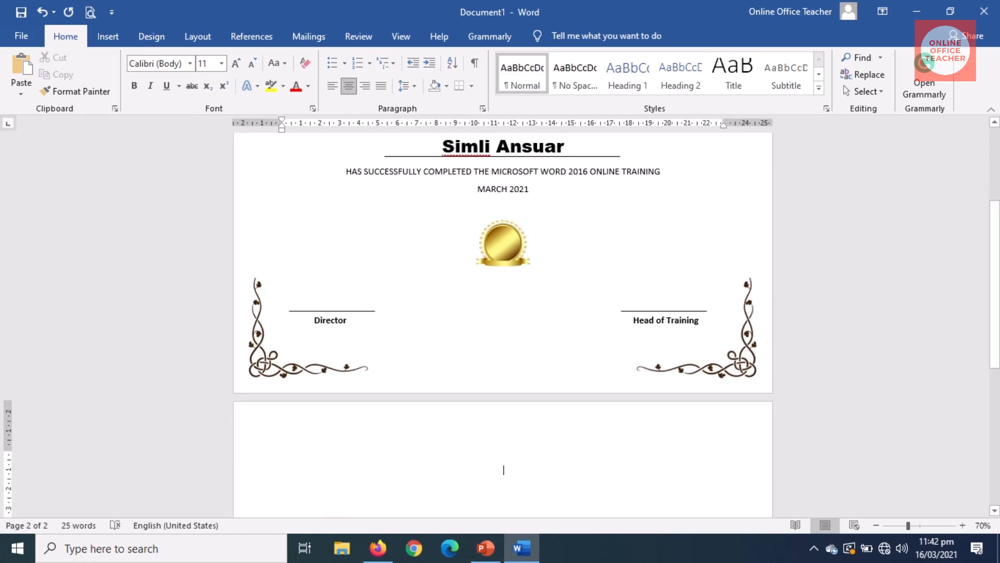
{"action": "key", "text": "BackSpace"}
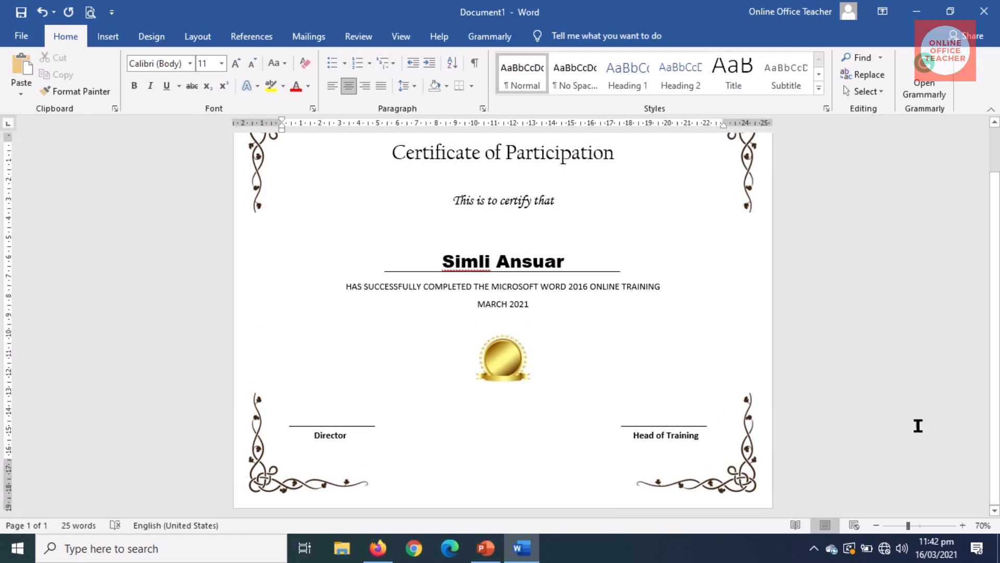
{"action": "scroll", "coordinate": [992, 304], "scroll_direction": "up", "scroll_amount": 1}
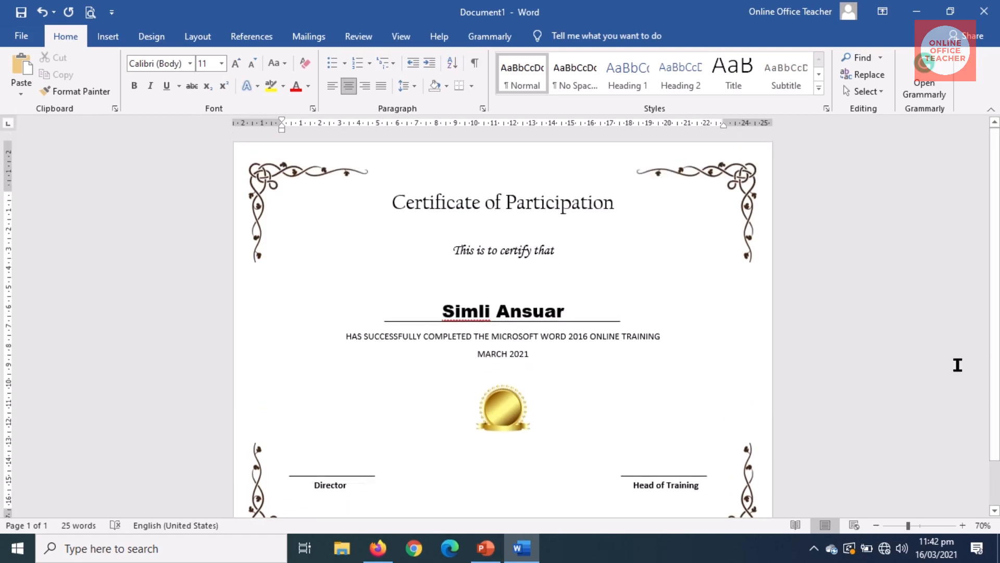
{"action": "left_click", "coordinate": [876, 525]}
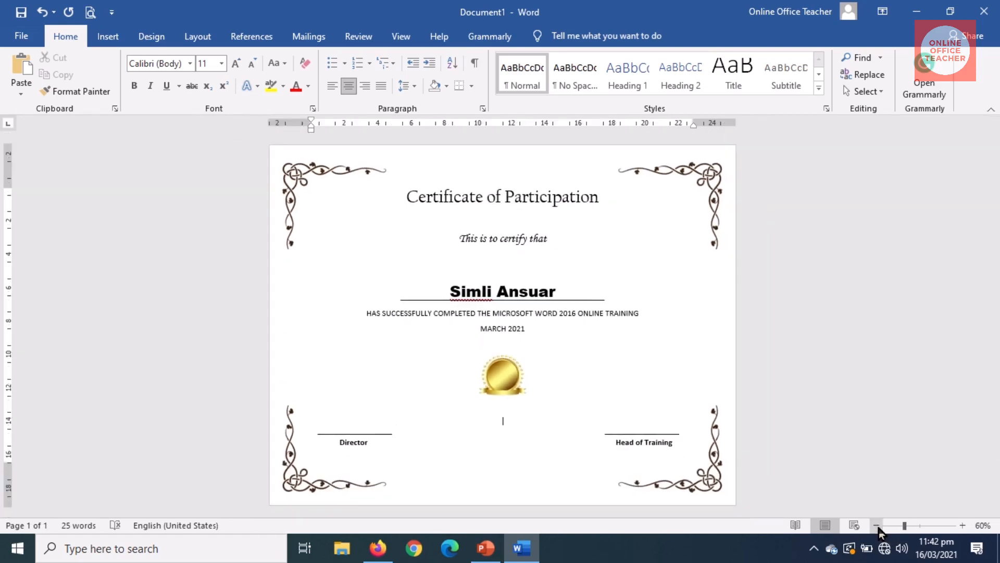